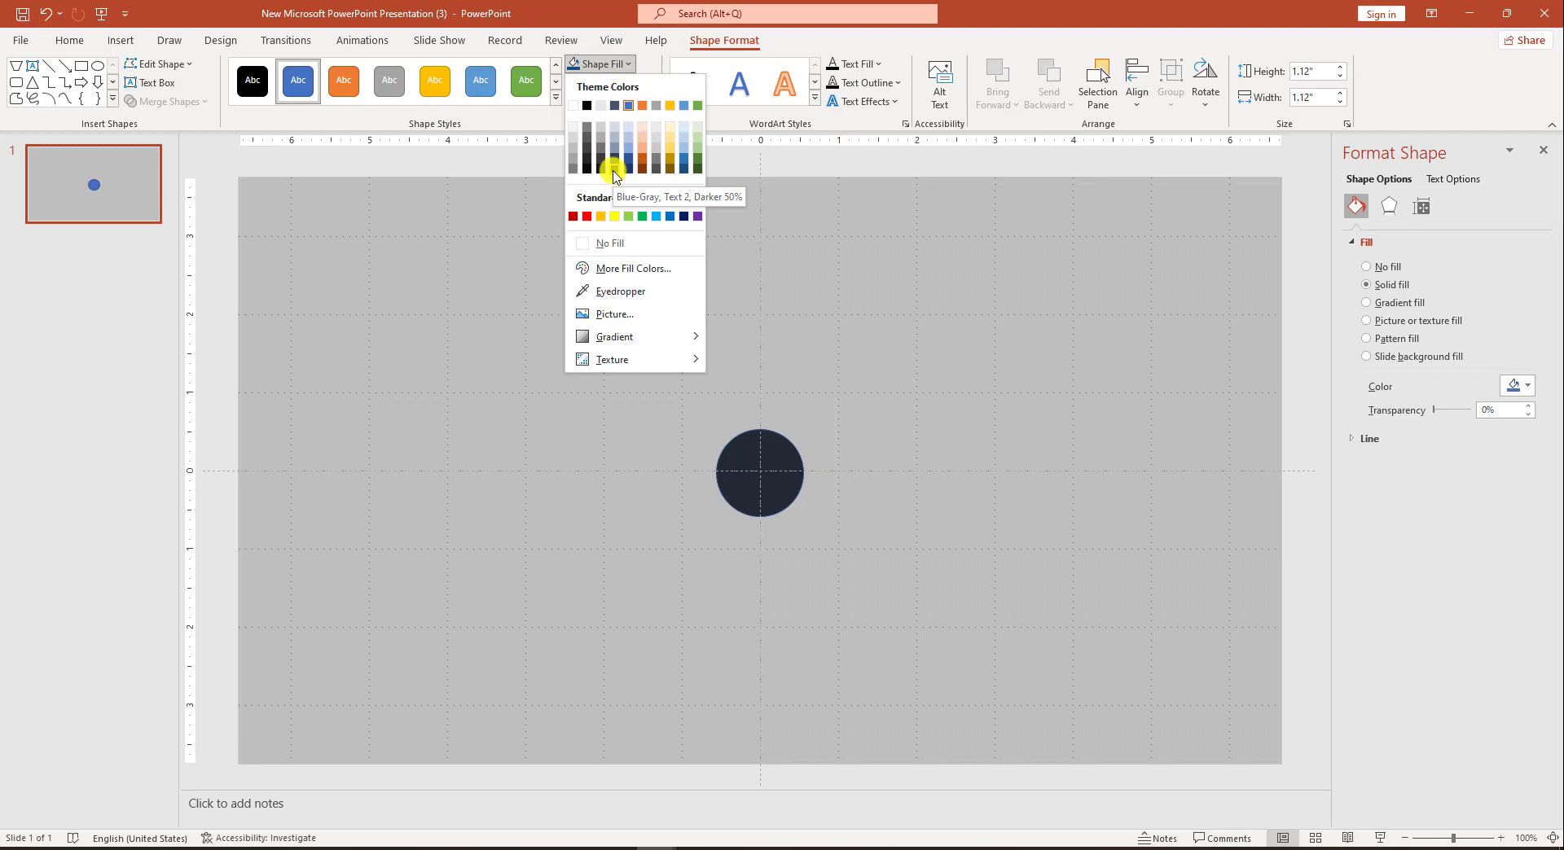
# Step: Fill the circle with Blue-Gray, Text 2, Darker 50% and remove its outline
pyautogui.click(614, 175)
pyautogui.click(648, 84)
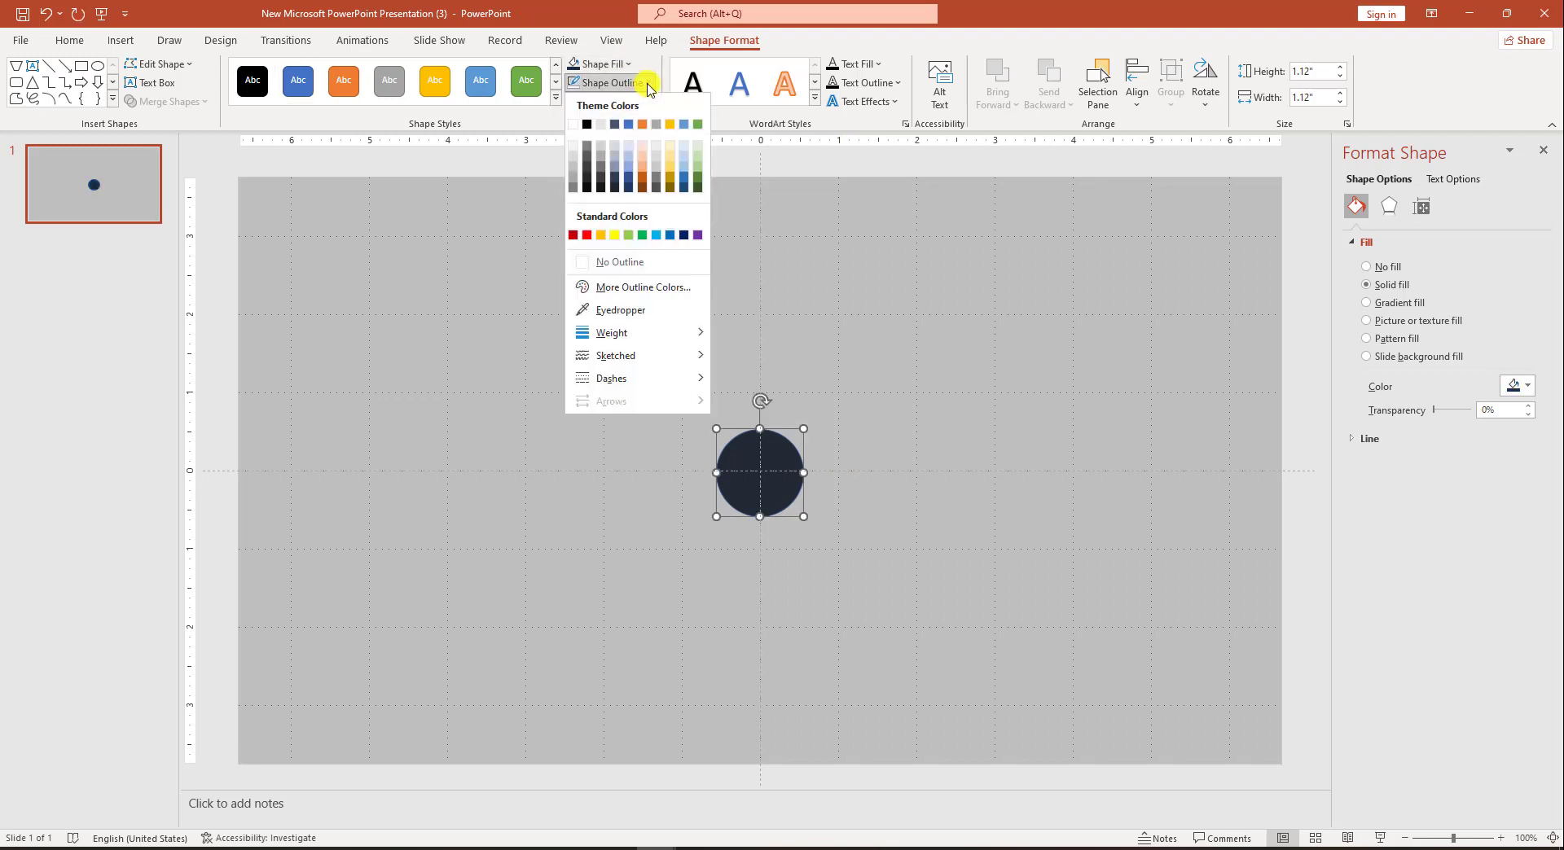
pyautogui.click(616, 261)
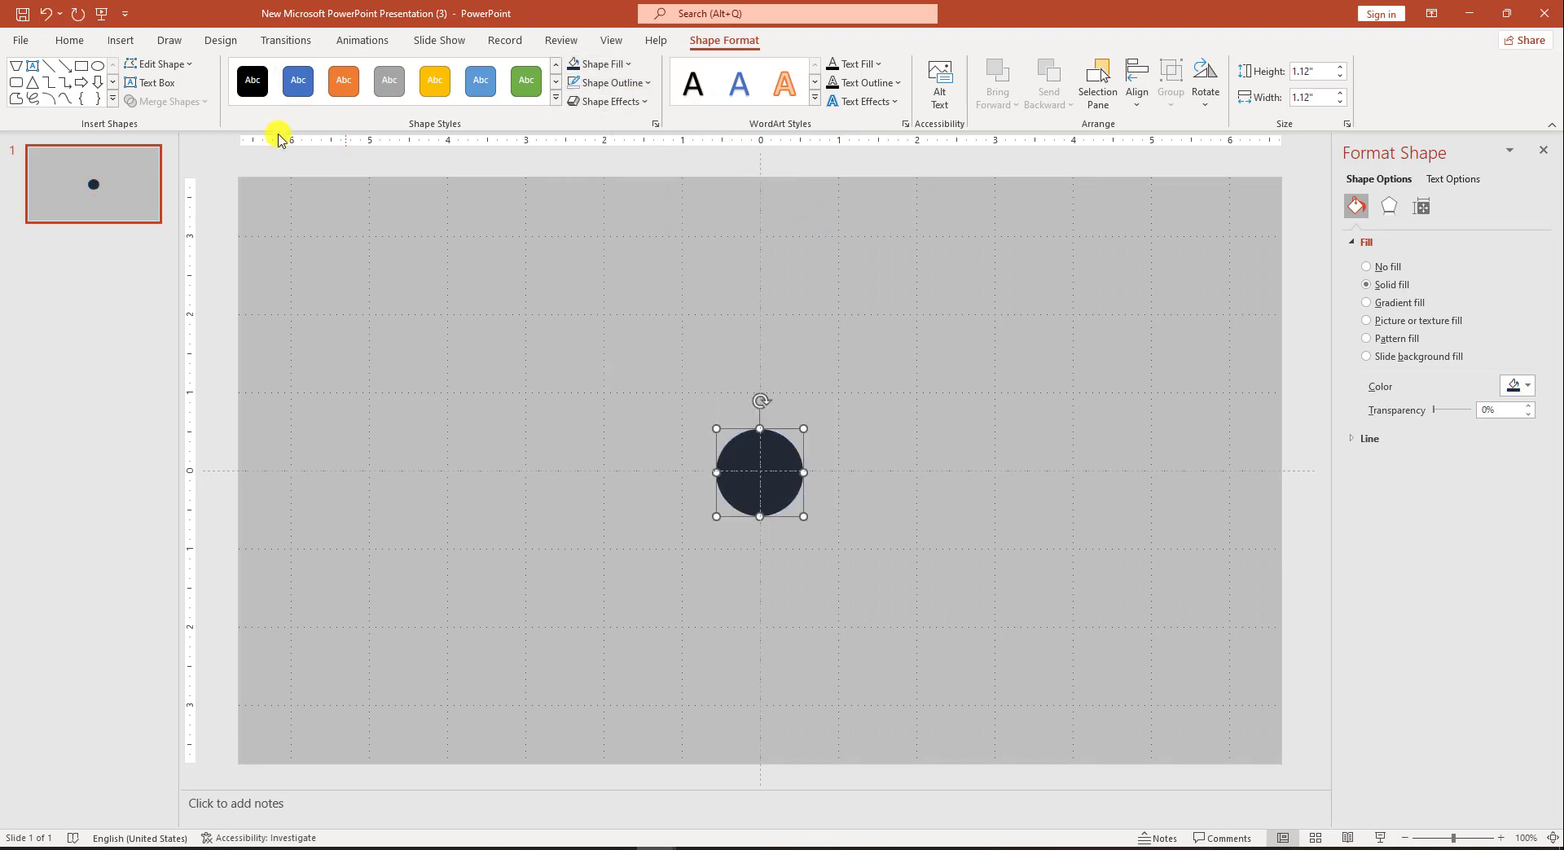
# Step: Draw a smaller circle about 0.58" across in the middle of the dark circle
pyautogui.click(121, 42)
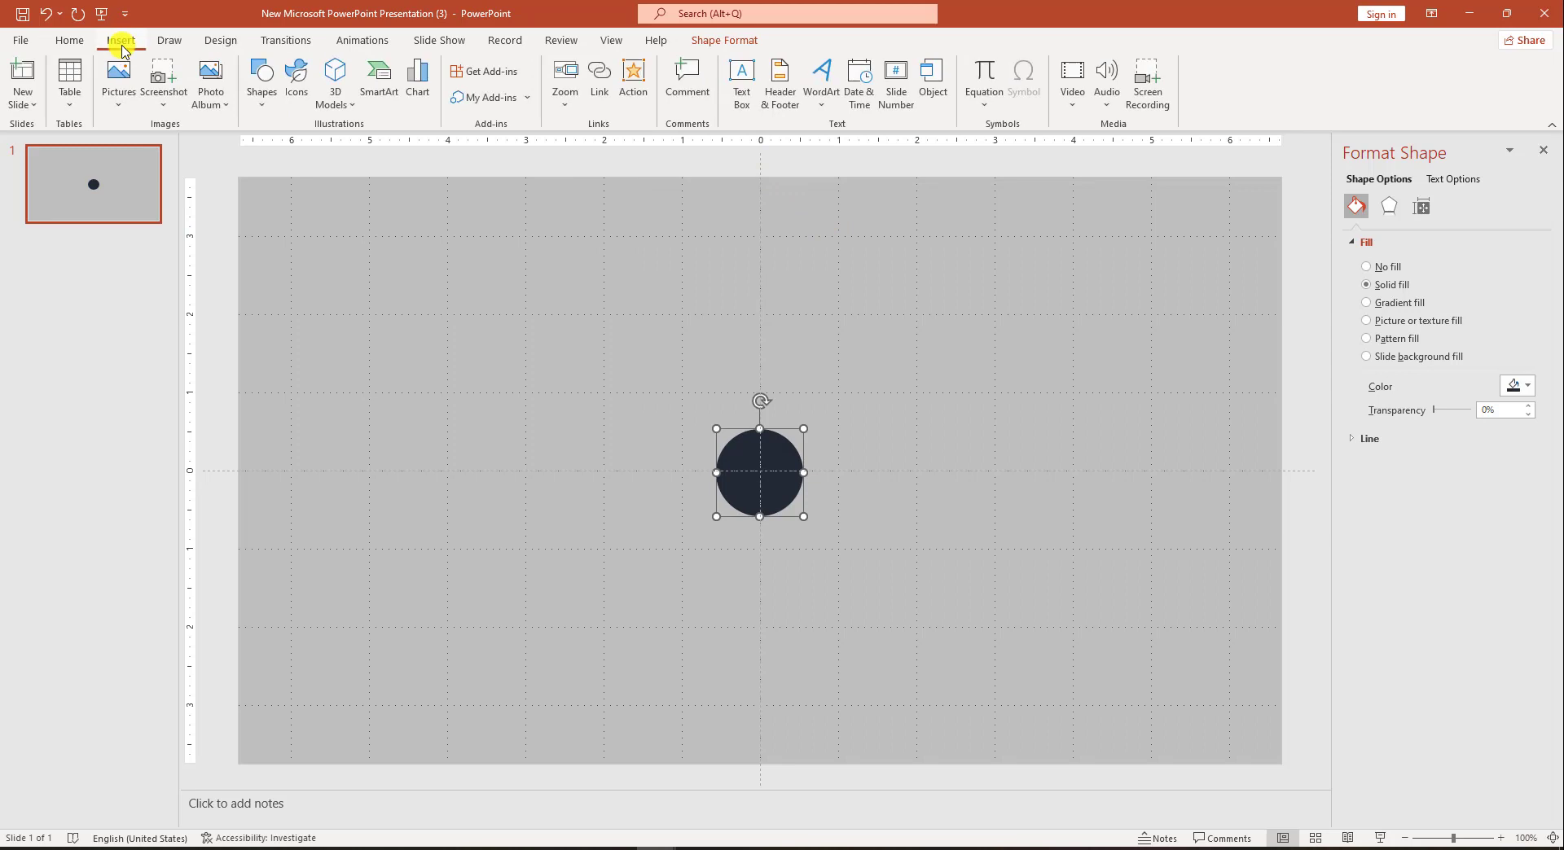
pyautogui.click(262, 102)
pyautogui.click(335, 148)
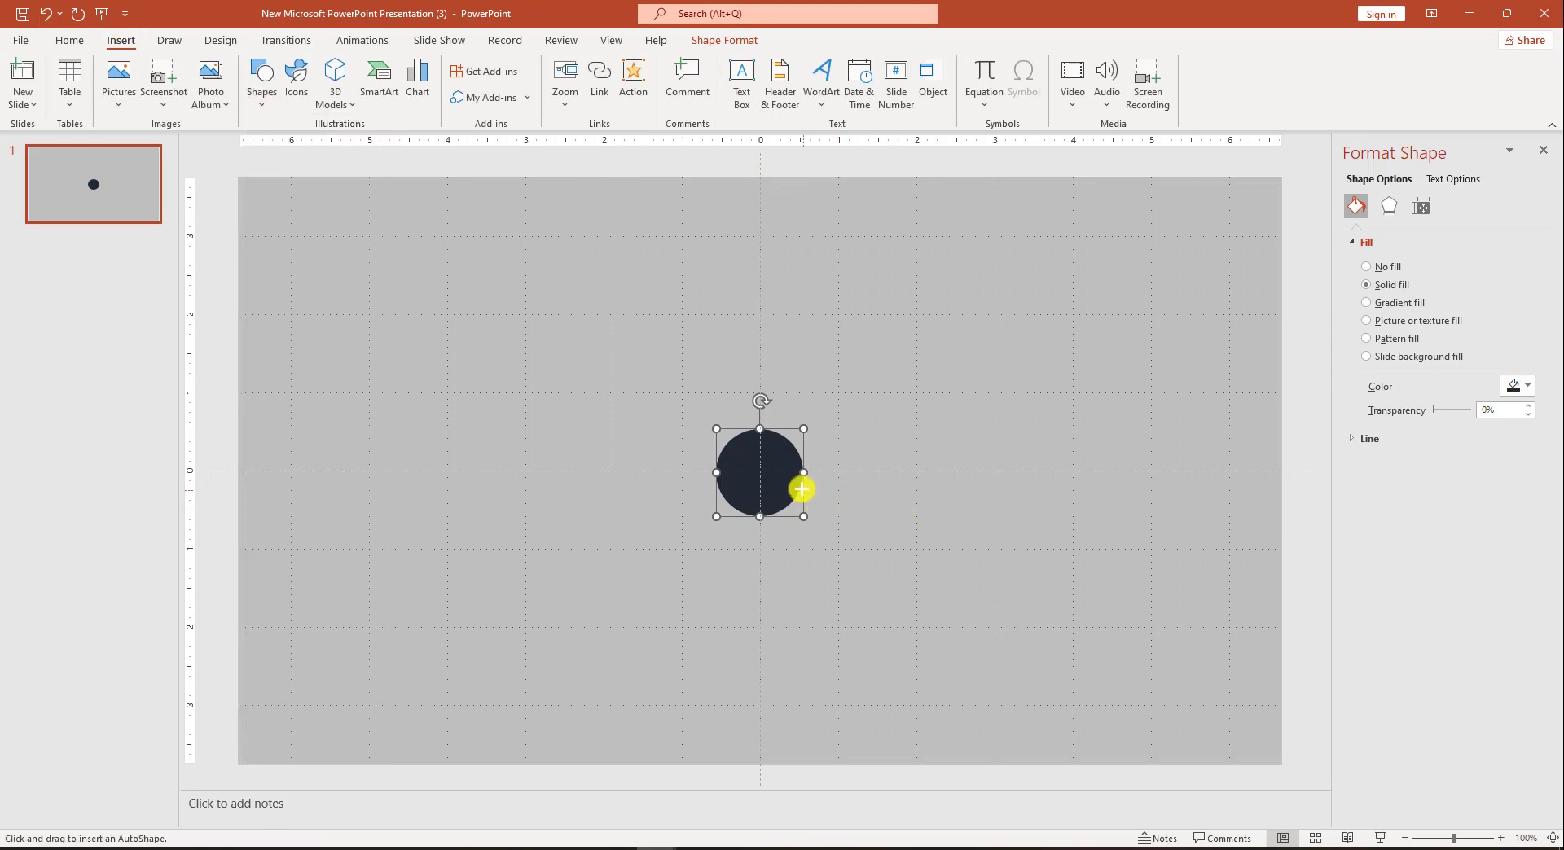
pyautogui.moveTo(740, 449); pyautogui.dragTo(782, 494)
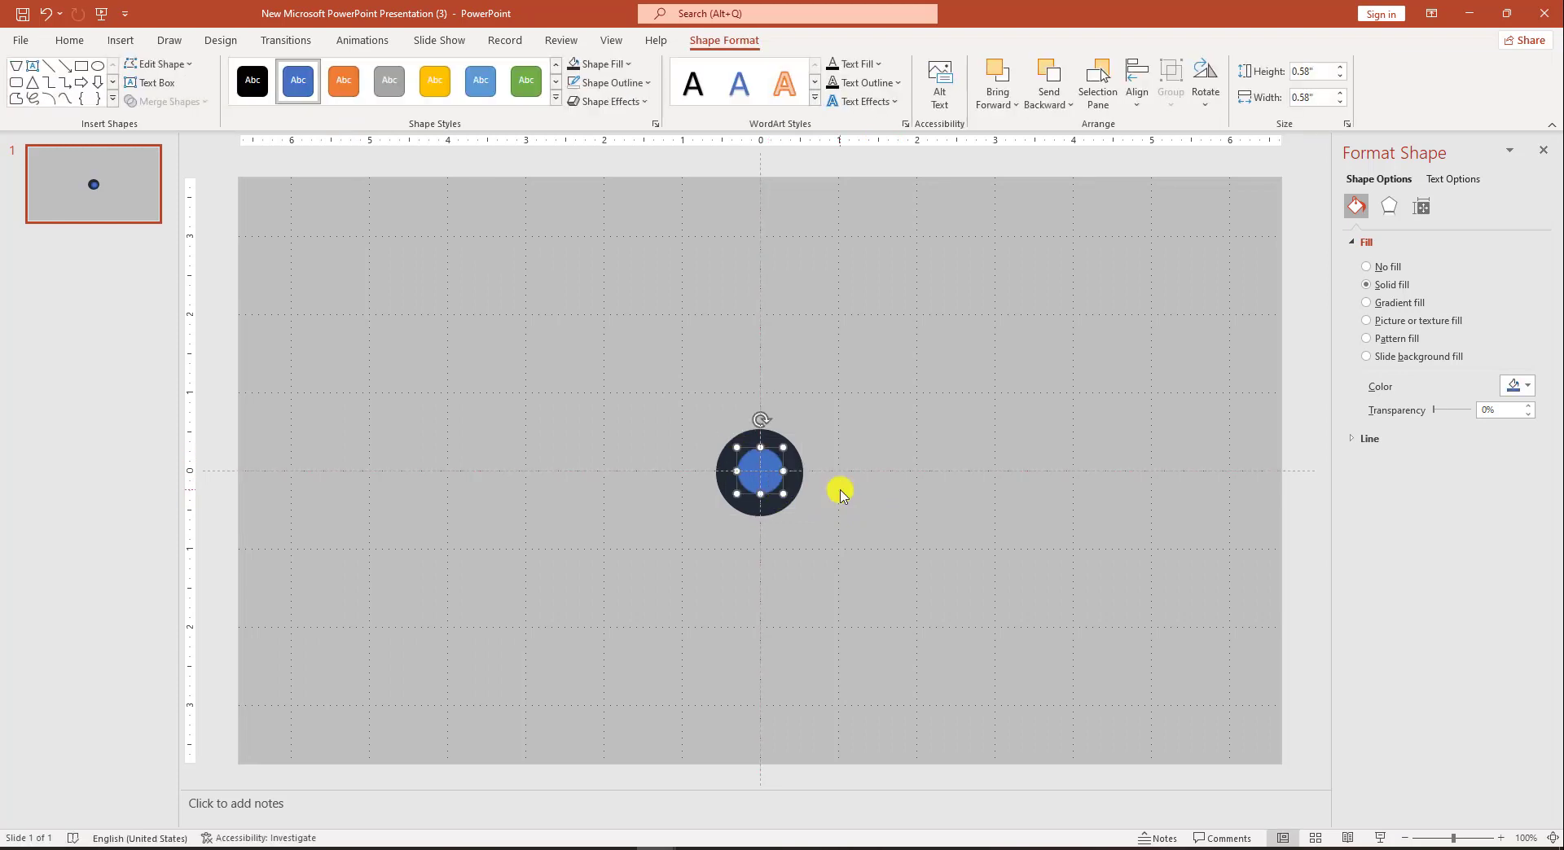
# Step: Align both circles to each other's center horizontally and vertically
pyautogui.hotkey('ctrl', 'a')
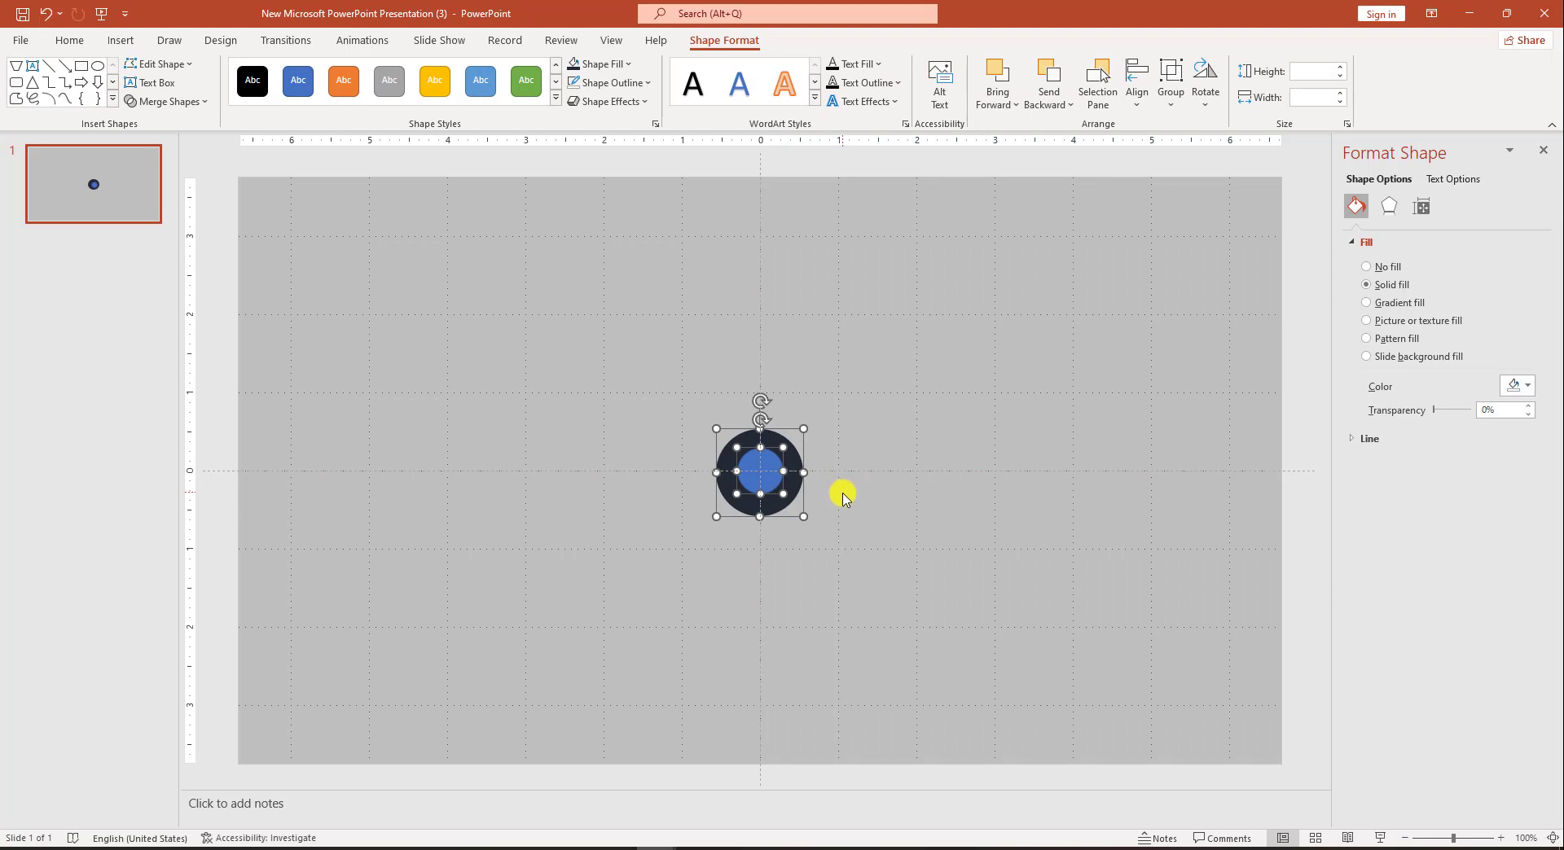
pyautogui.click(1138, 106)
pyautogui.click(1179, 150)
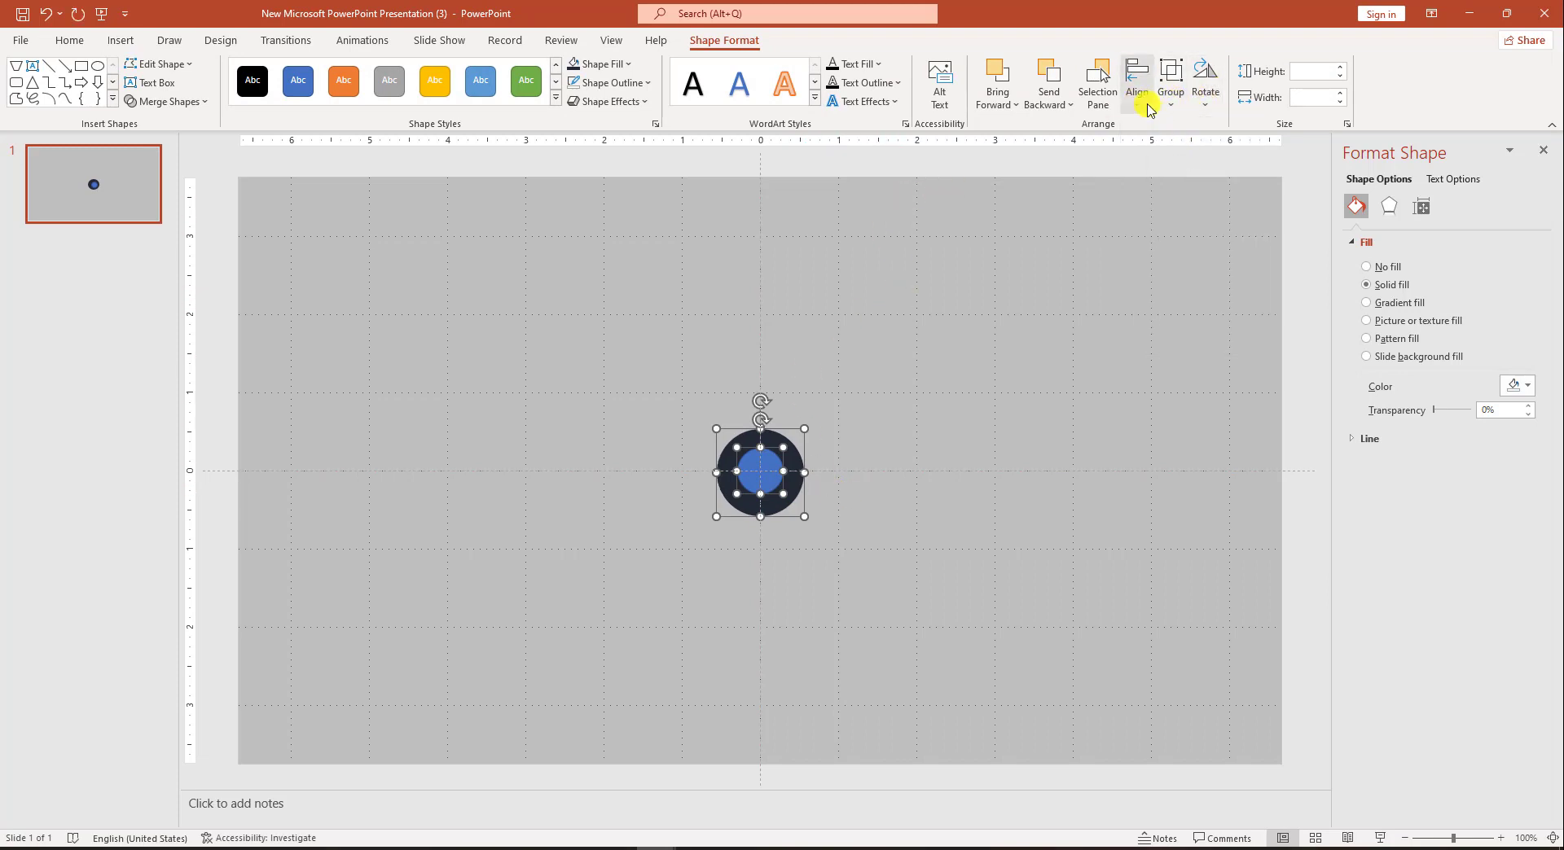
pyautogui.click(1138, 98)
pyautogui.click(1167, 221)
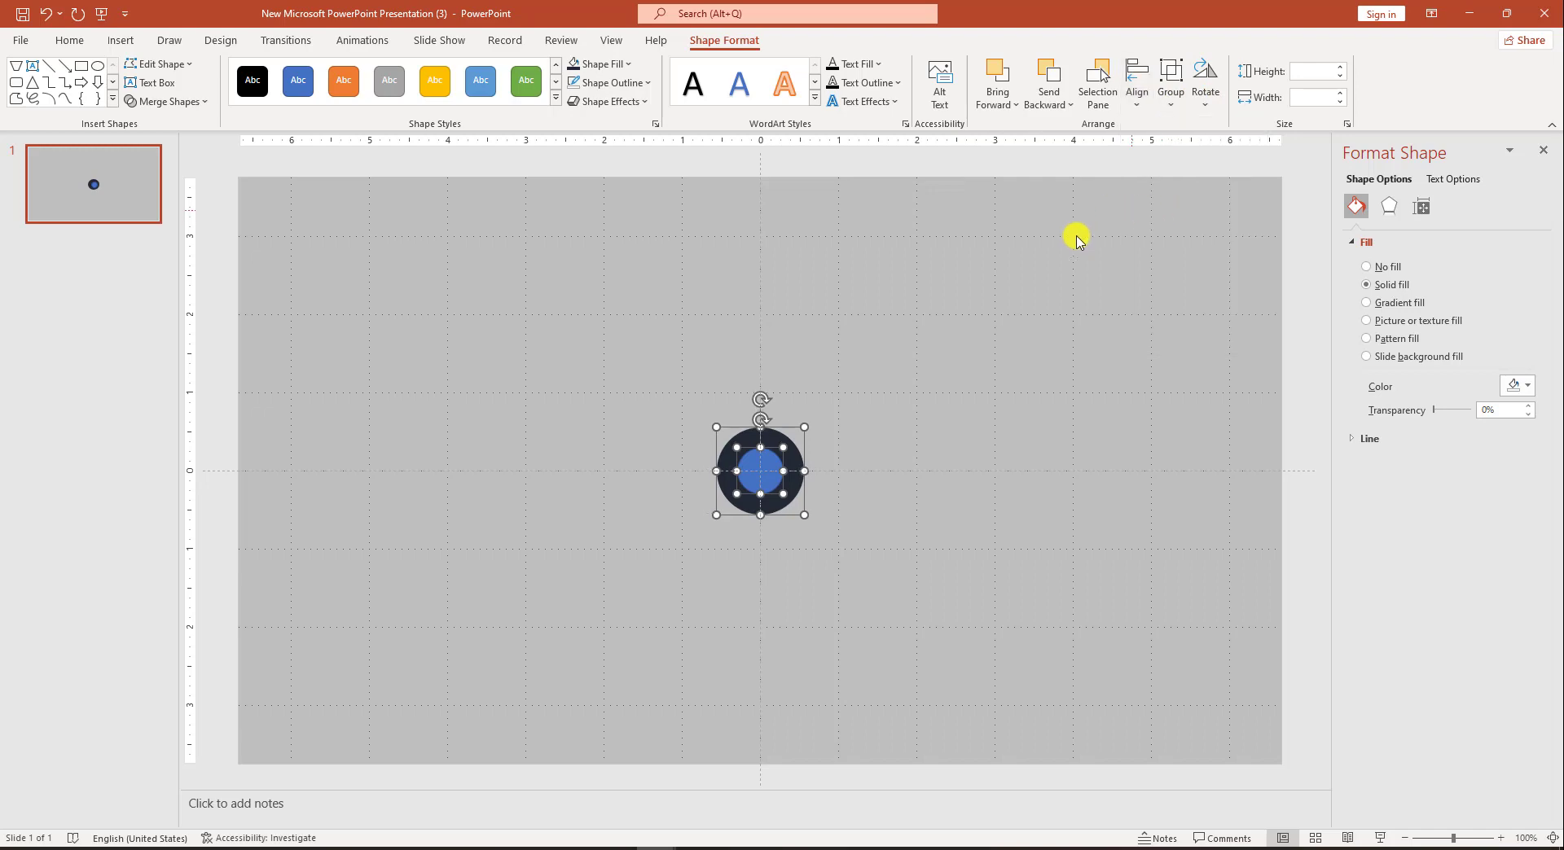
# Step: Remove the inner circle's outline and fill it with light gold
pyautogui.click(951, 395)
pyautogui.click(761, 466)
pyautogui.click(648, 88)
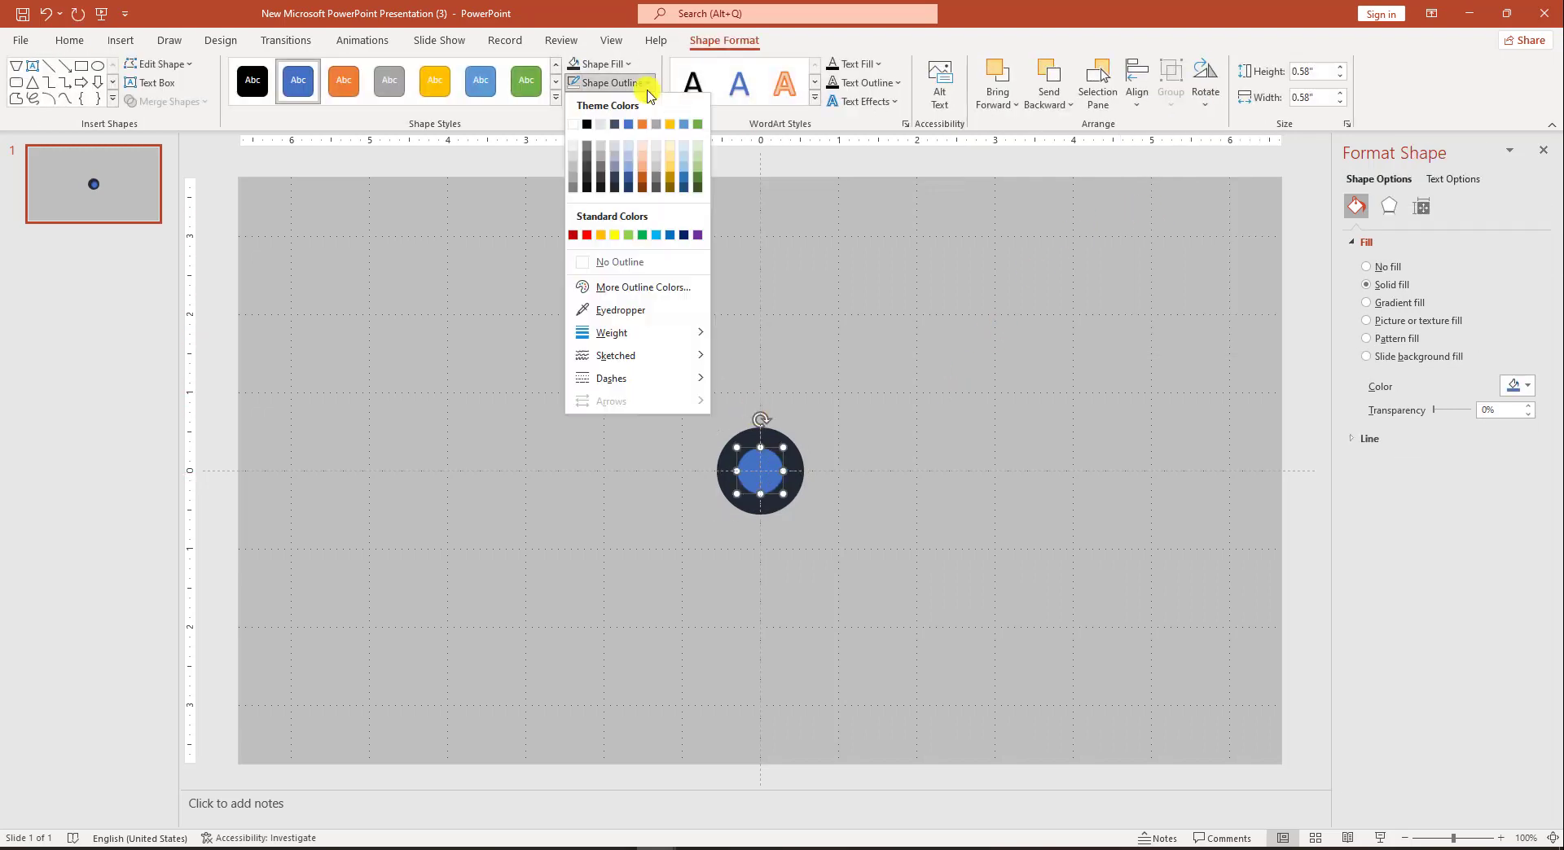
pyautogui.click(615, 261)
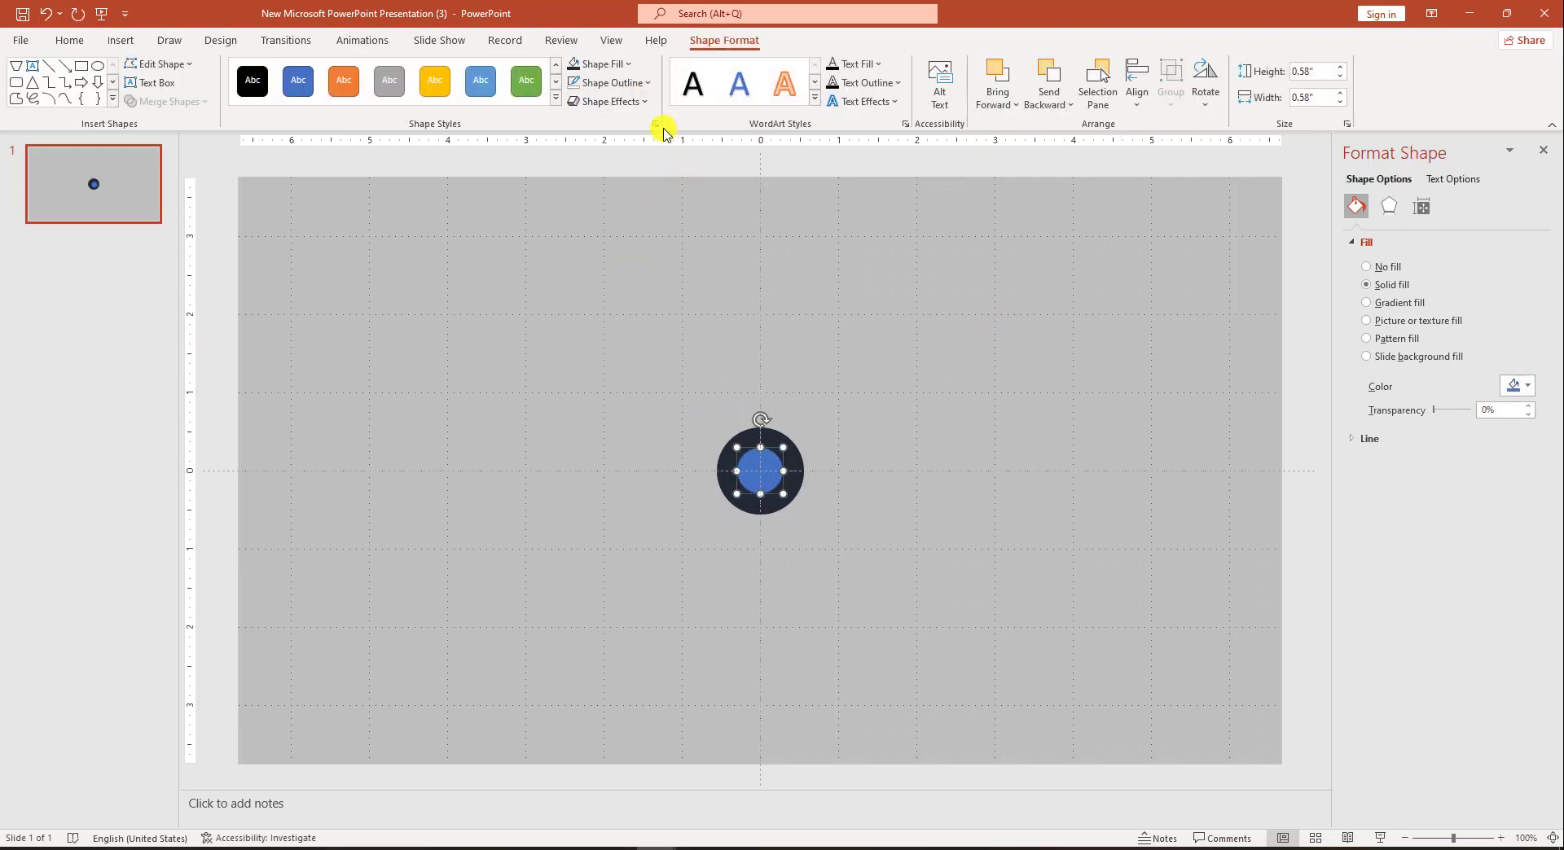
pyautogui.click(631, 66)
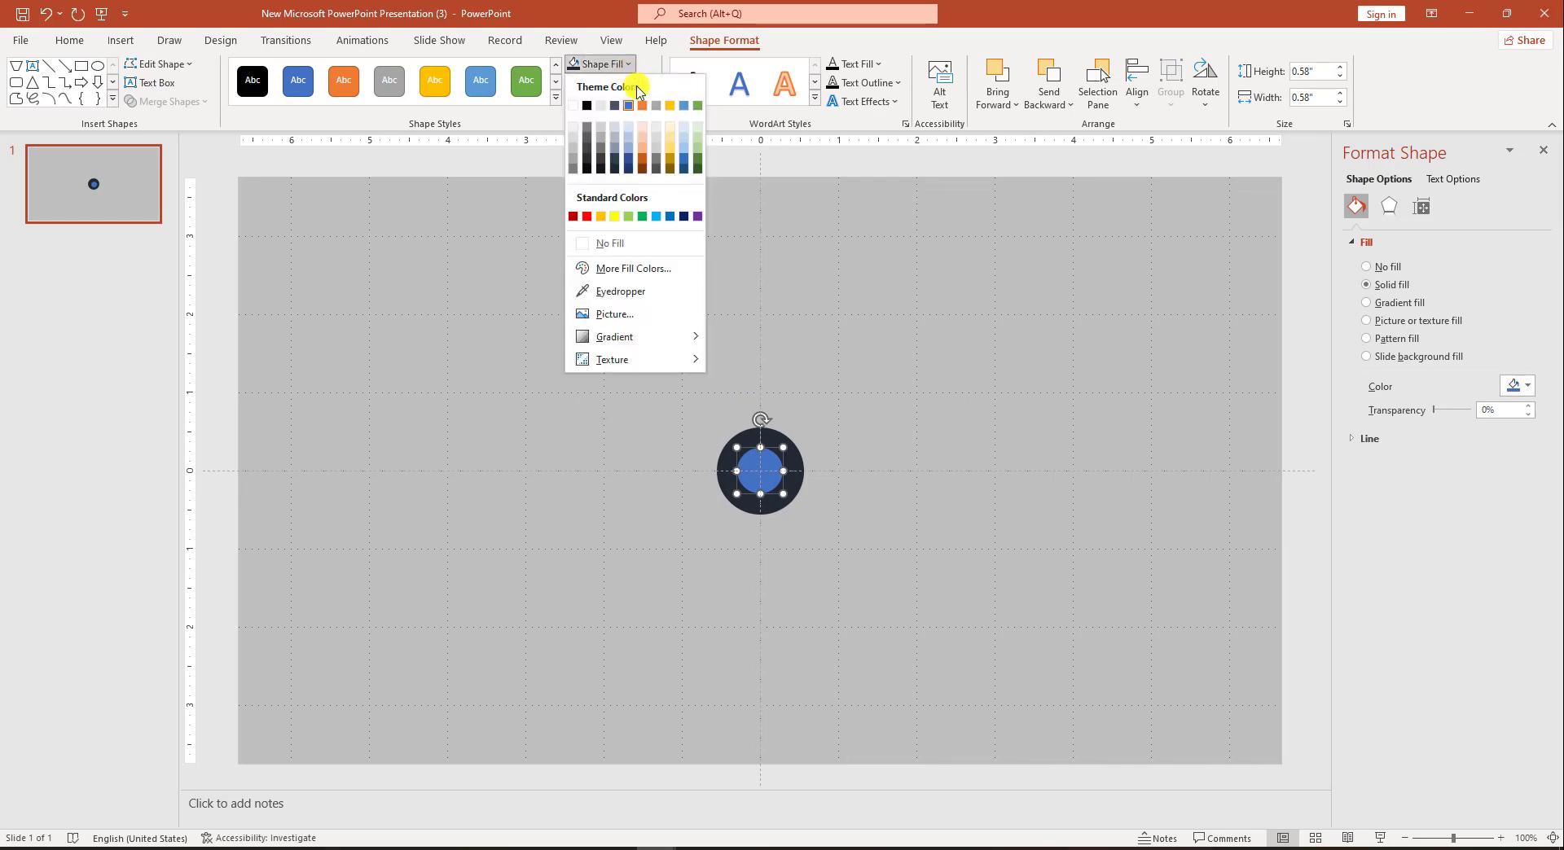
pyautogui.click(668, 153)
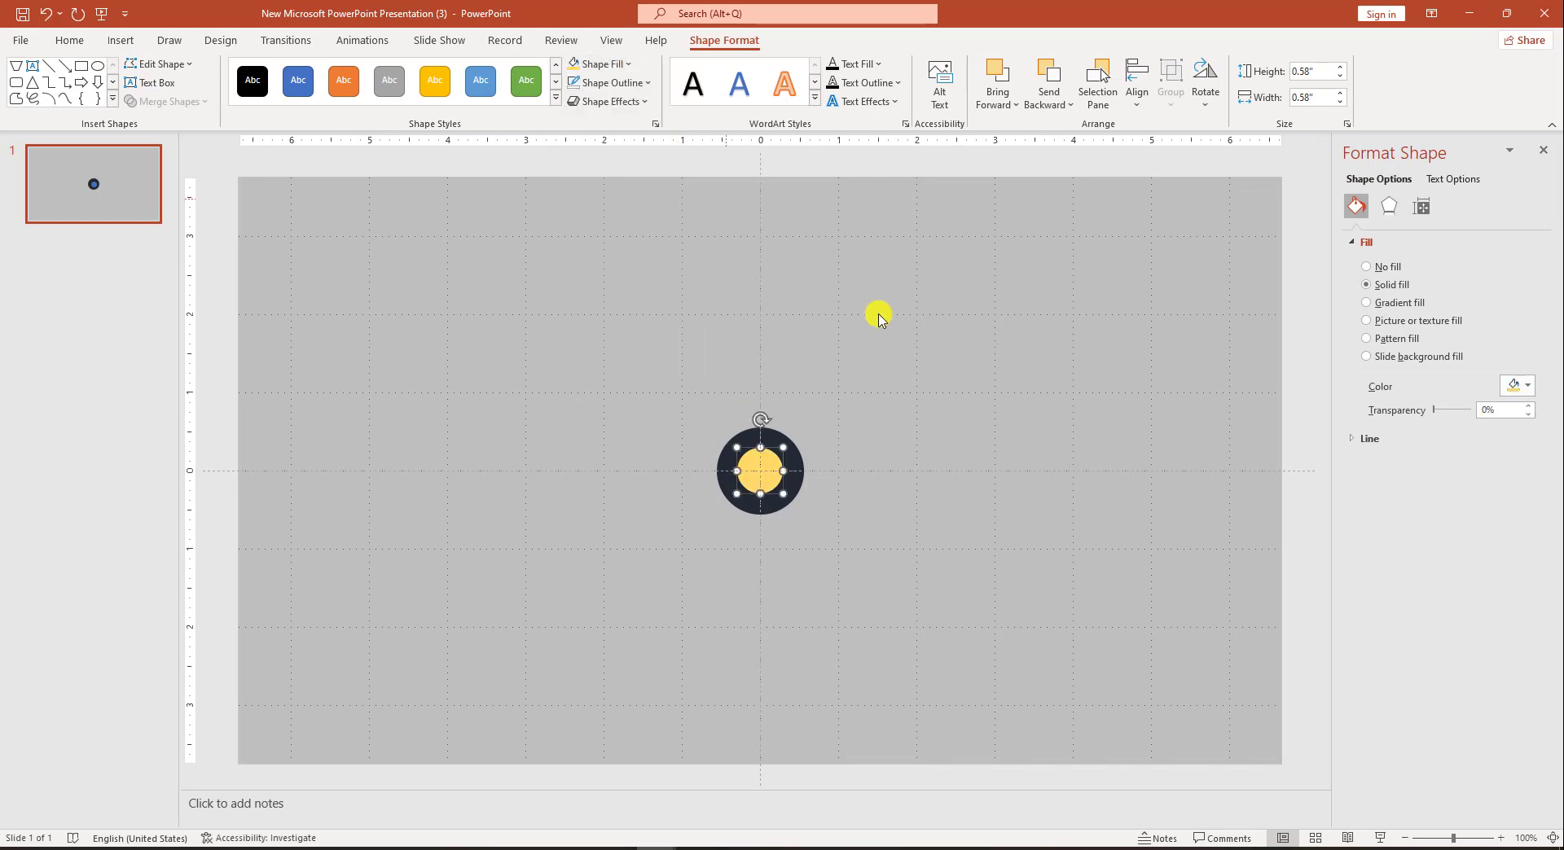
pyautogui.click(880, 314)
# Step: Draw a tall trapezoid about 2.71" high and 1.12" wide below the circles
pyautogui.click(121, 42)
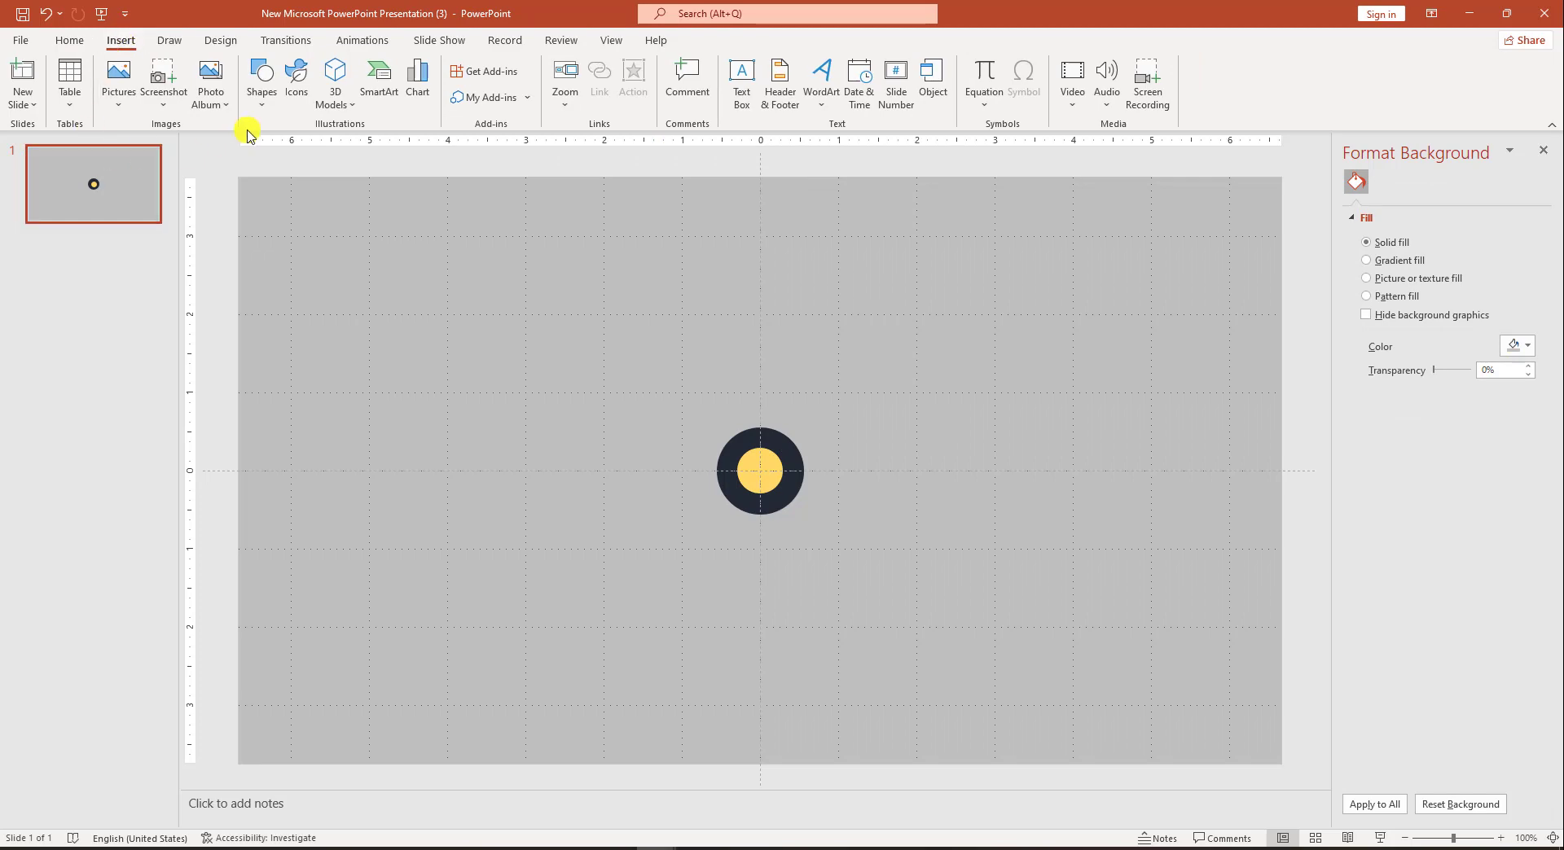
pyautogui.click(261, 106)
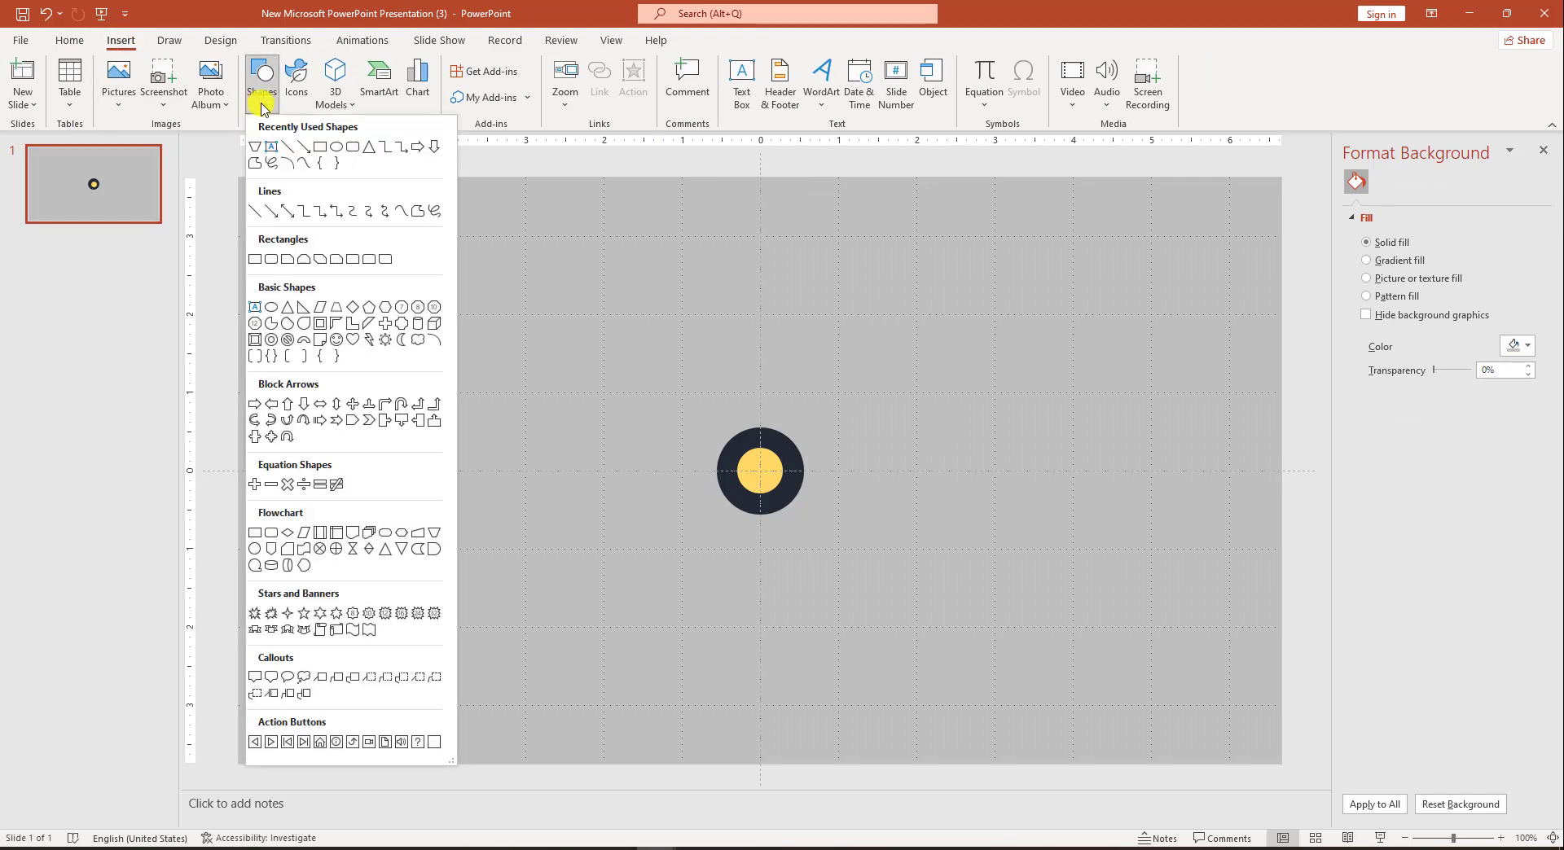
pyautogui.click(334, 309)
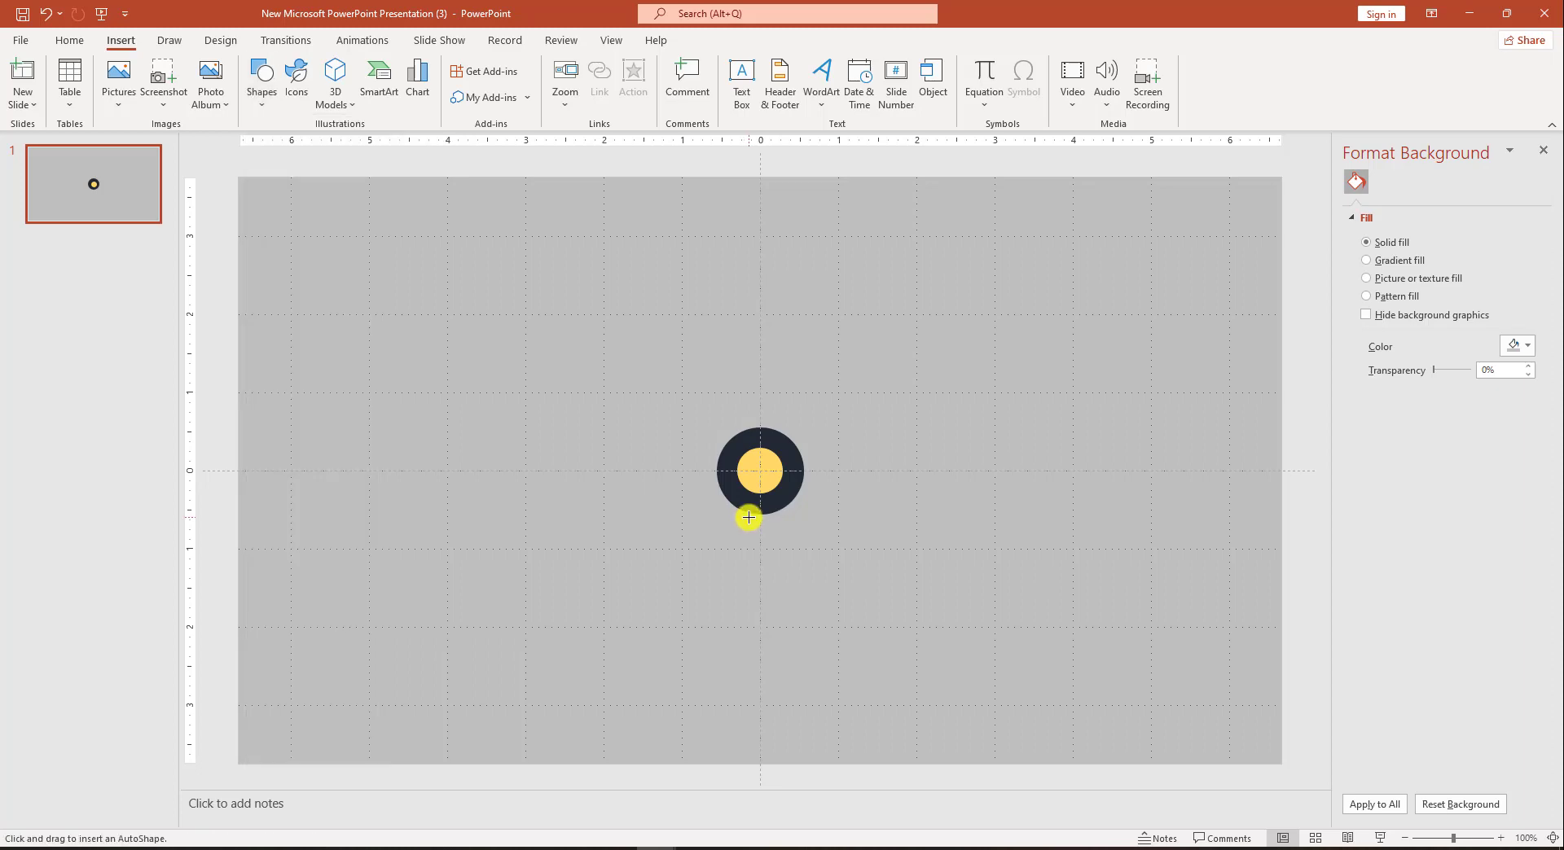
pyautogui.moveTo(742, 522); pyautogui.dragTo(834, 717)
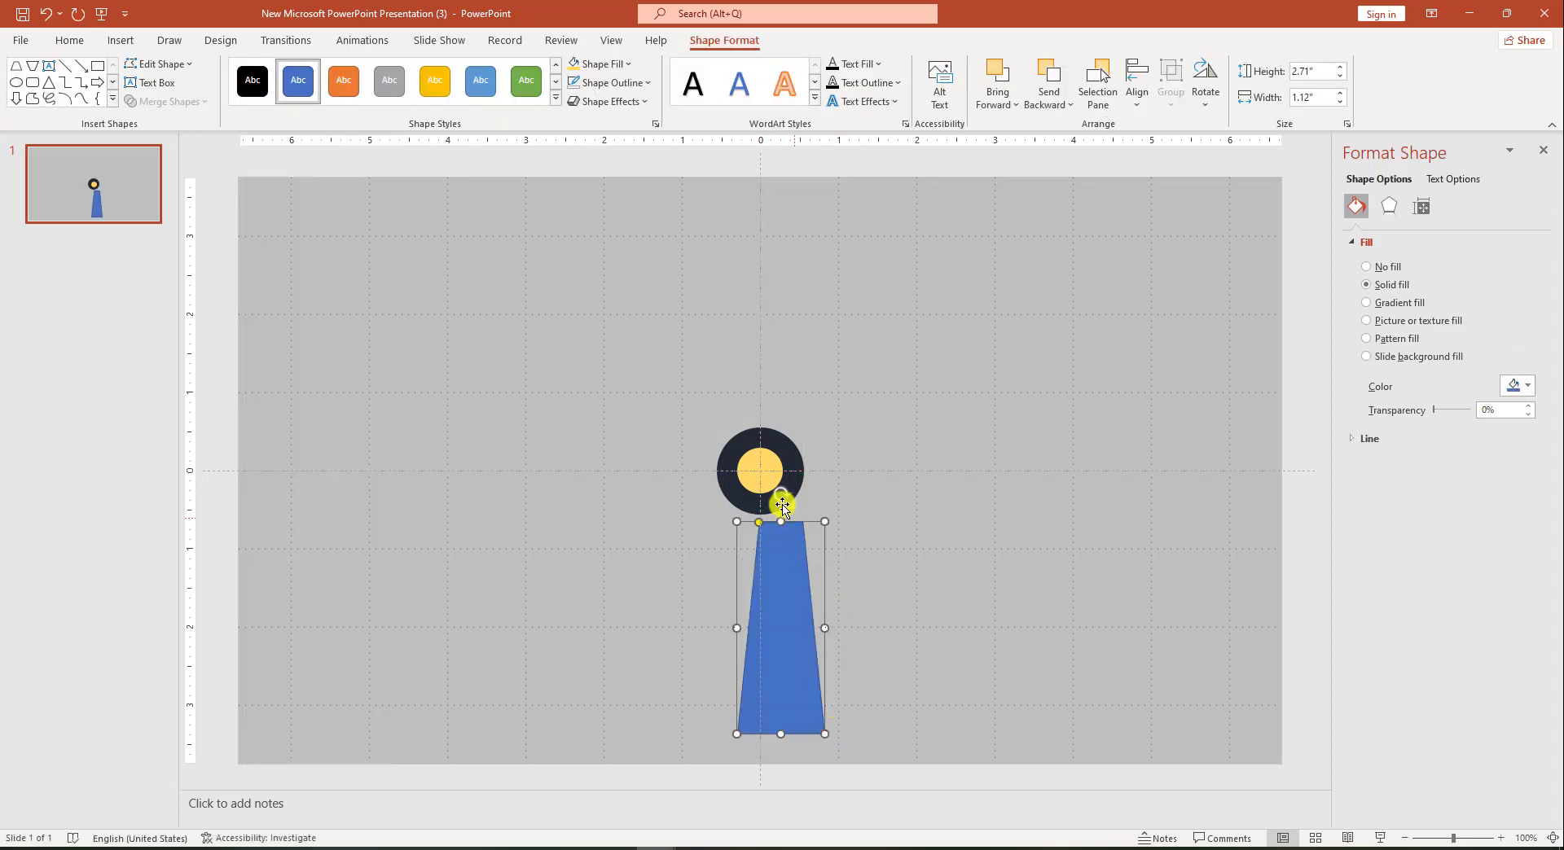
# Step: Turn the trapezoid upside down, center it beneath the circles at about 0.92" wide, and remove its outline
pyautogui.moveTo(774, 499); pyautogui.dragTo(784, 780)
pyautogui.moveTo(786, 656); pyautogui.dragTo(756, 646)
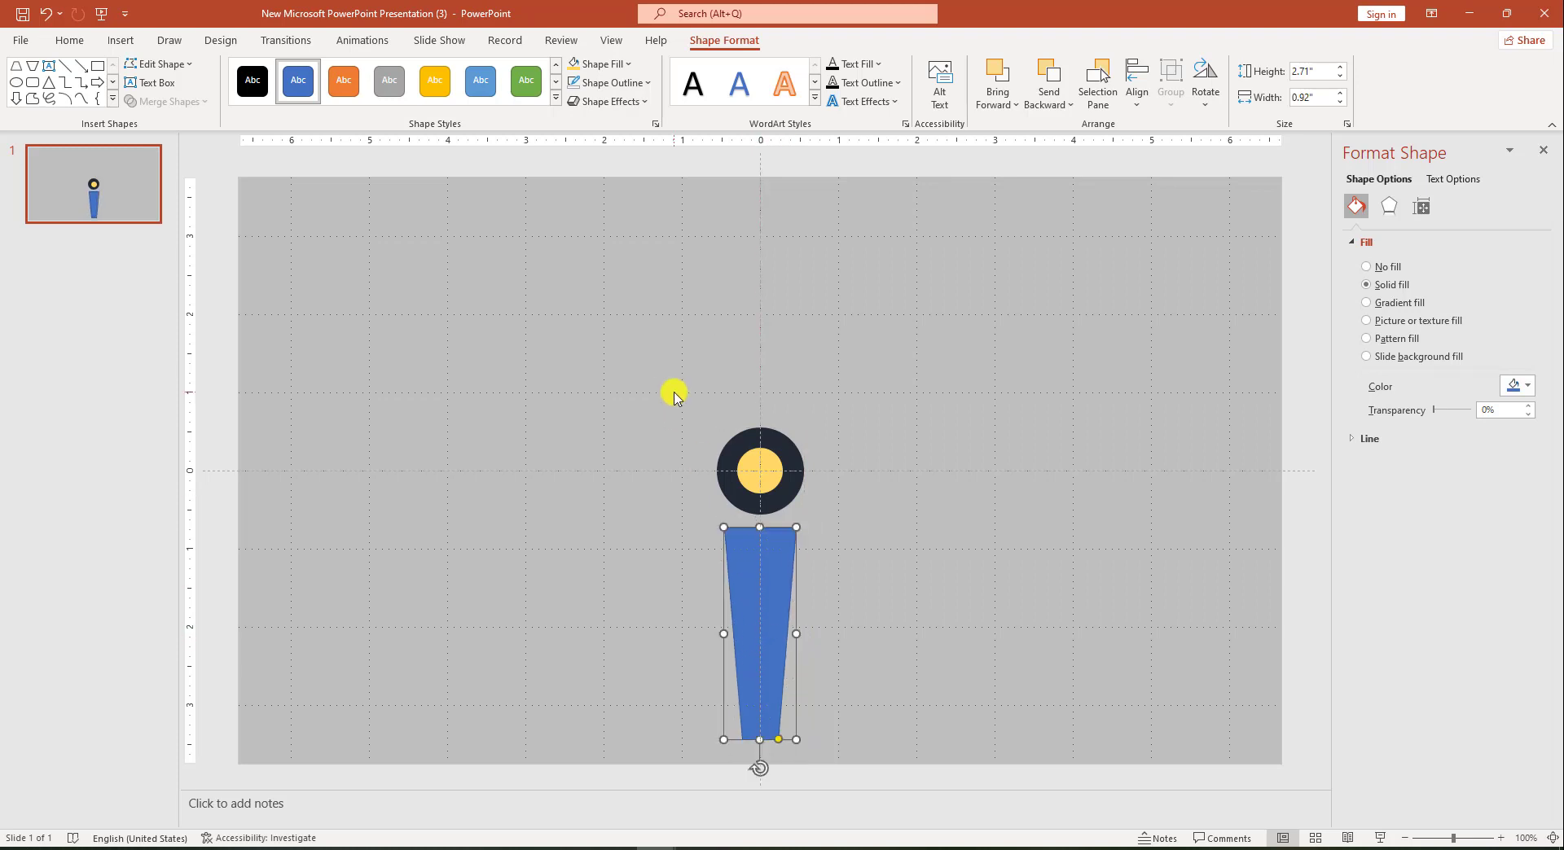
pyautogui.click(613, 82)
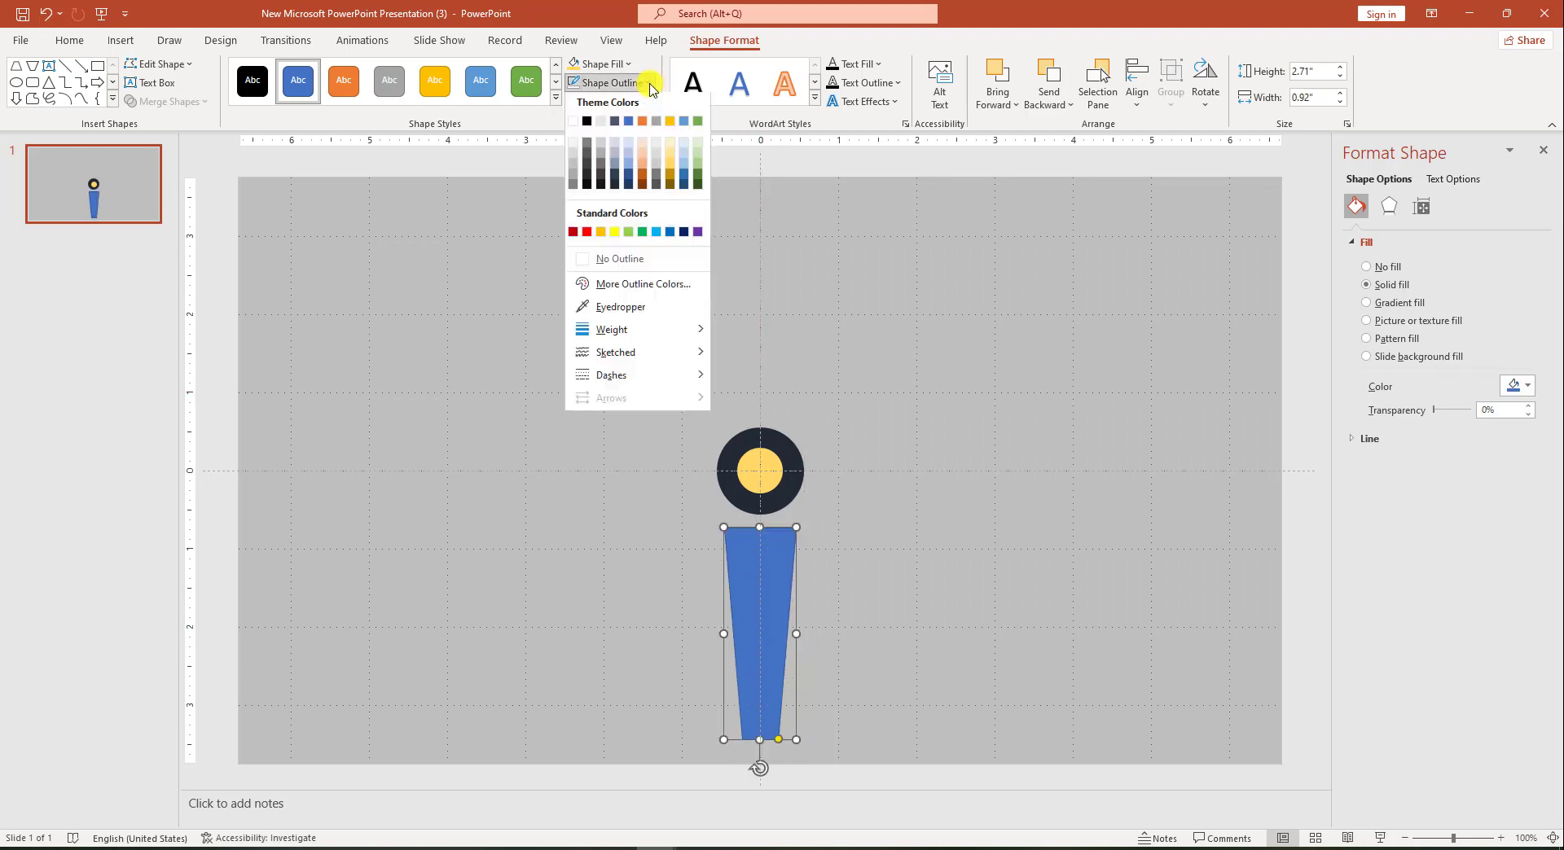
pyautogui.click(620, 262)
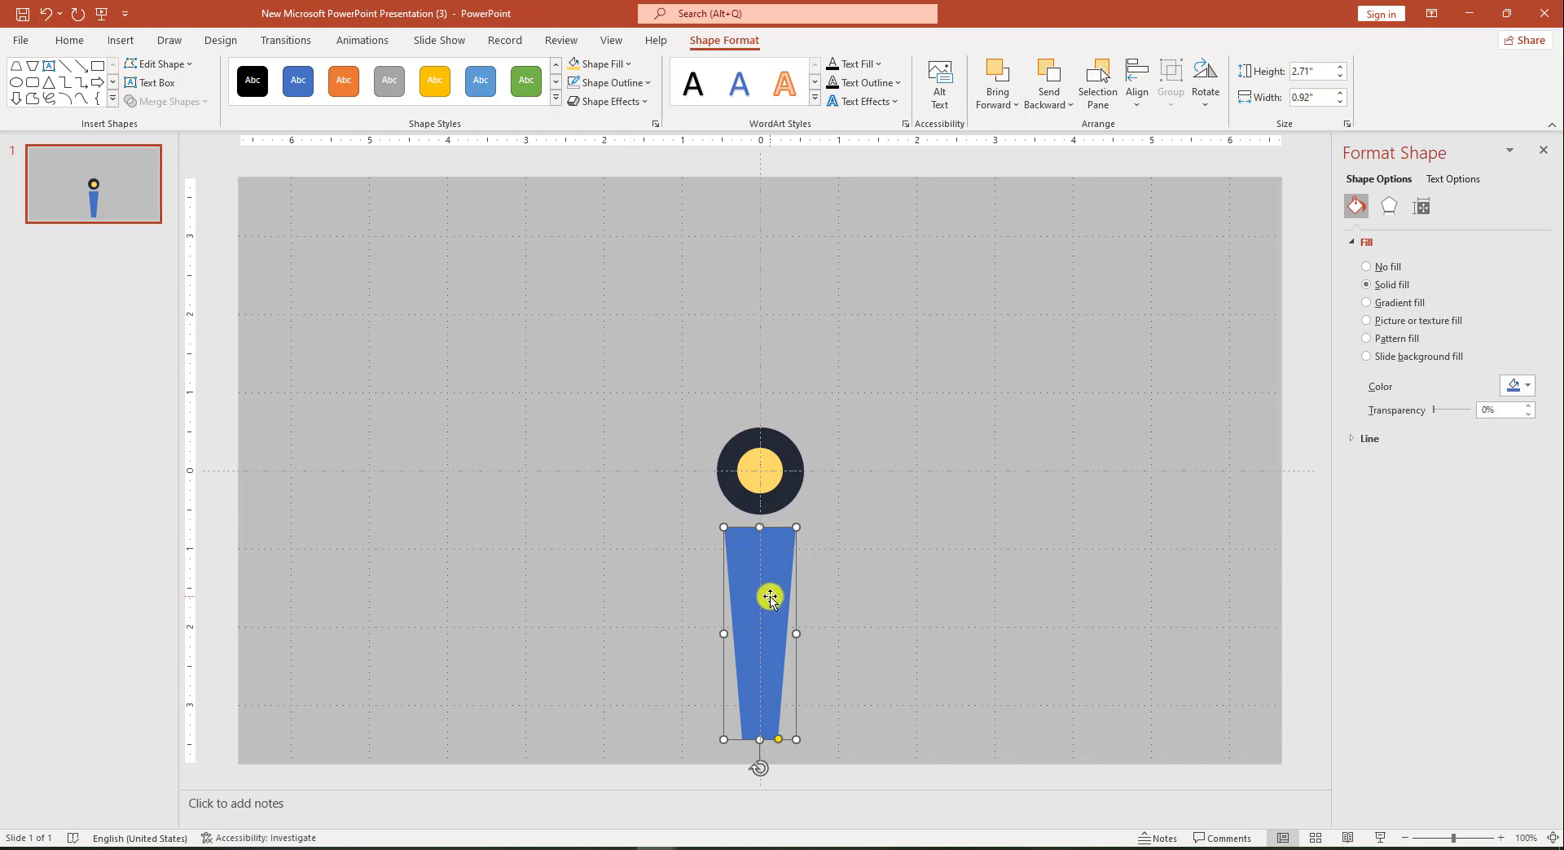
# Step: Duplicate the trapezoid and fit the copy as a neck, about 0.65" high and 0.3" wide, between the dark circle and the large trapezoid
pyautogui.moveTo(769, 599); pyautogui.dragTo(930, 575)
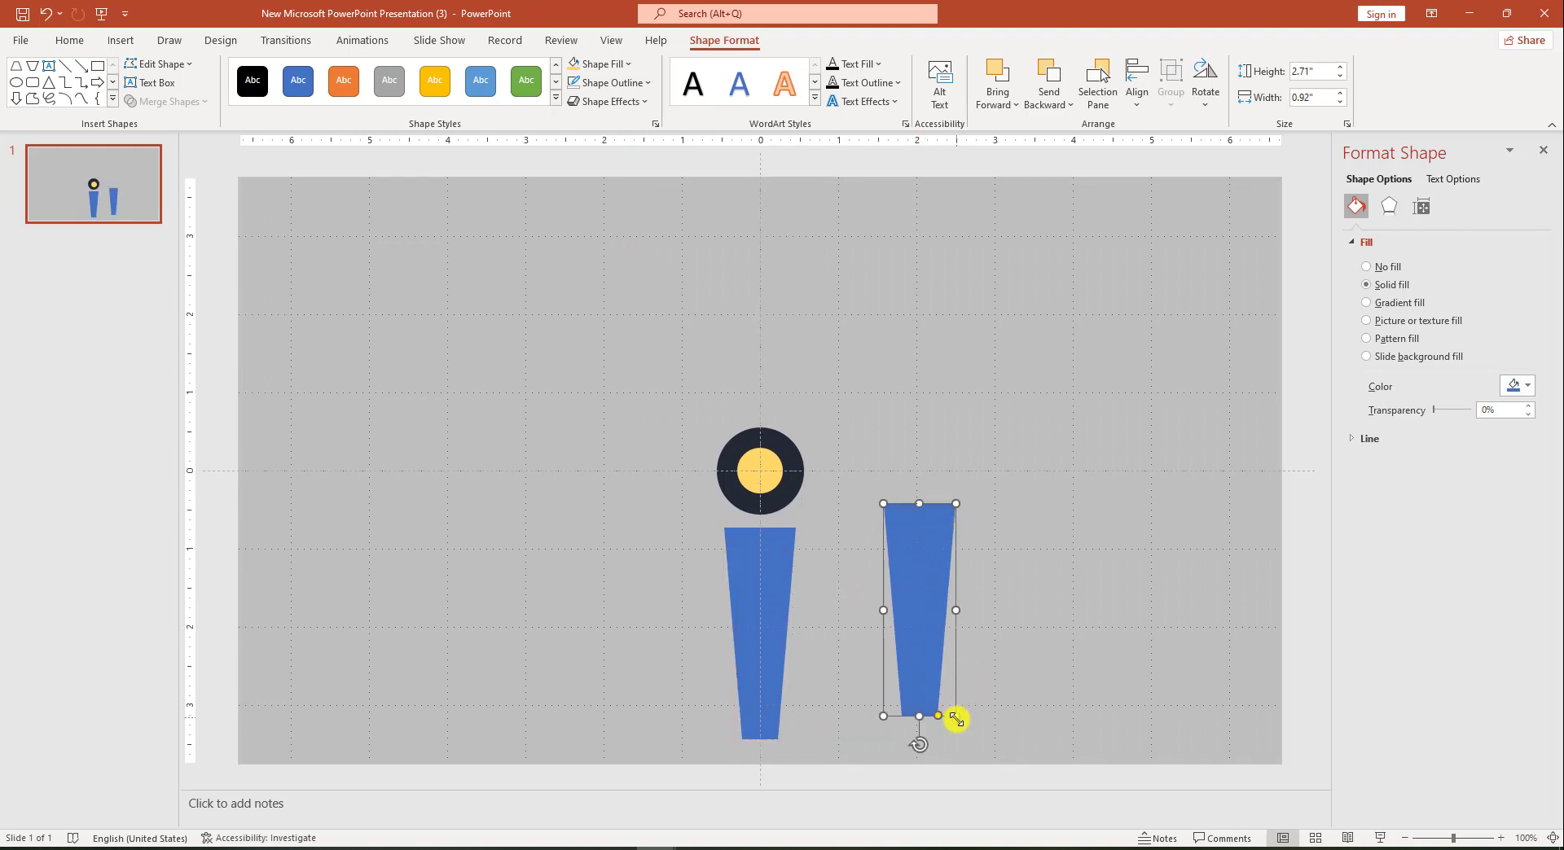
pyautogui.moveTo(957, 718); pyautogui.dragTo(931, 642)
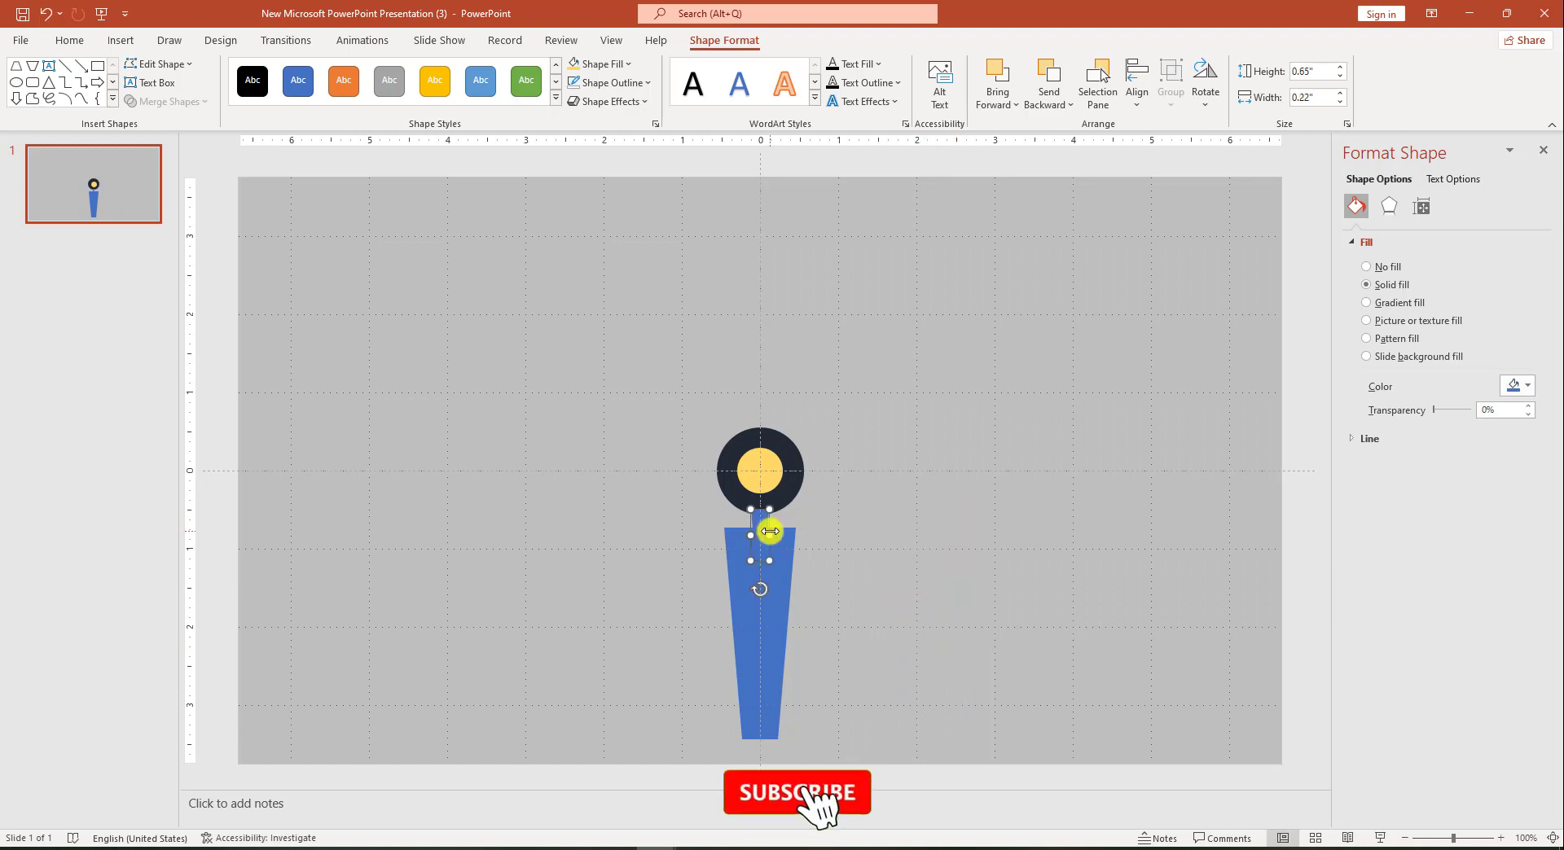
pyautogui.moveTo(770, 534); pyautogui.dragTo(762, 524)
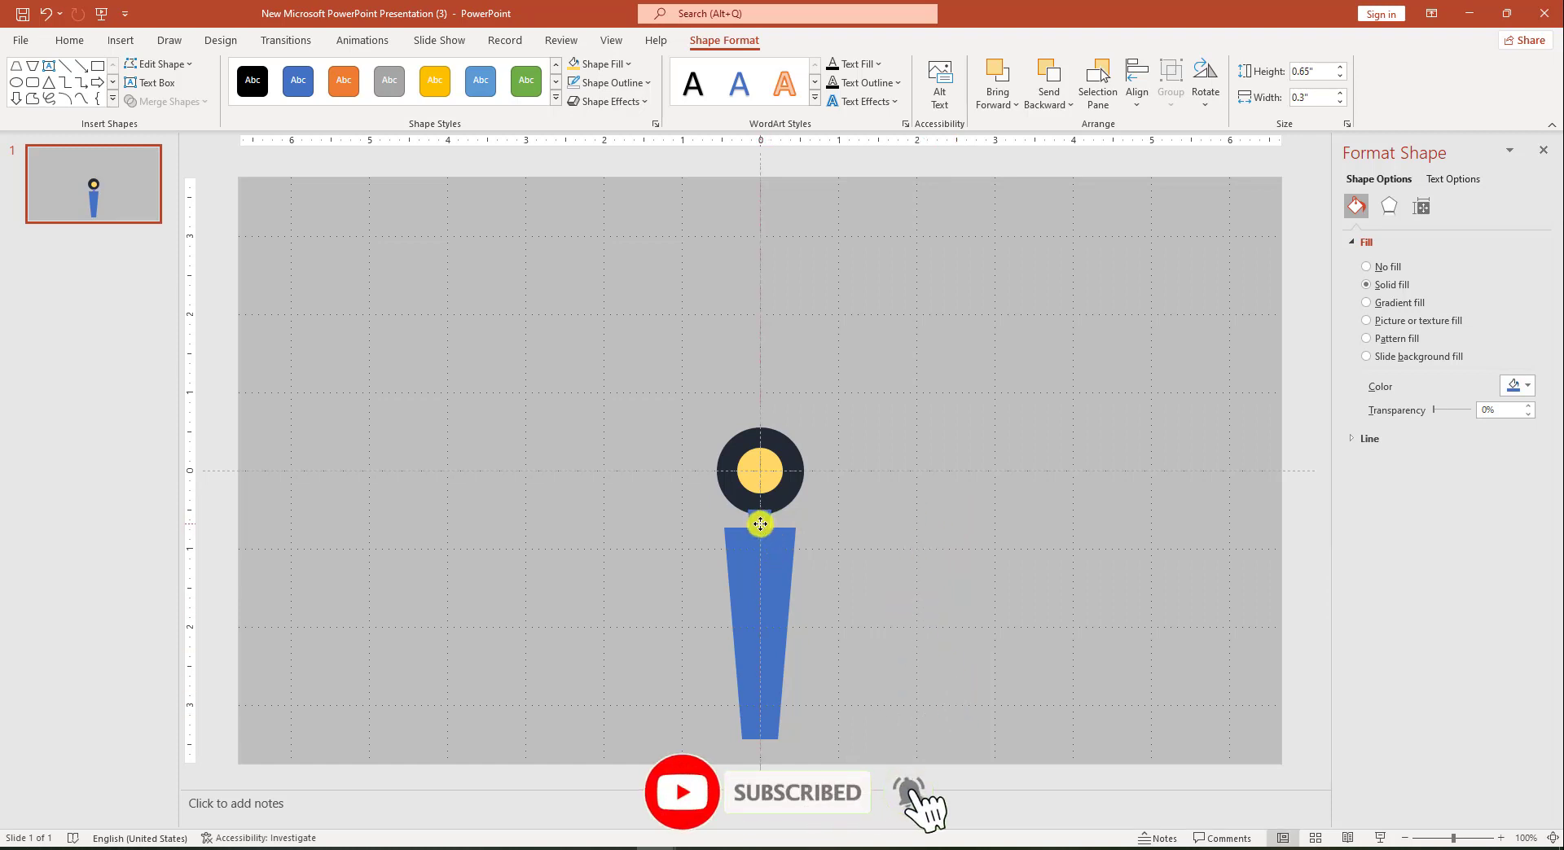
# Step: Send the small neck trapezoid behind all other shapes
pyautogui.rightClick(760, 526)
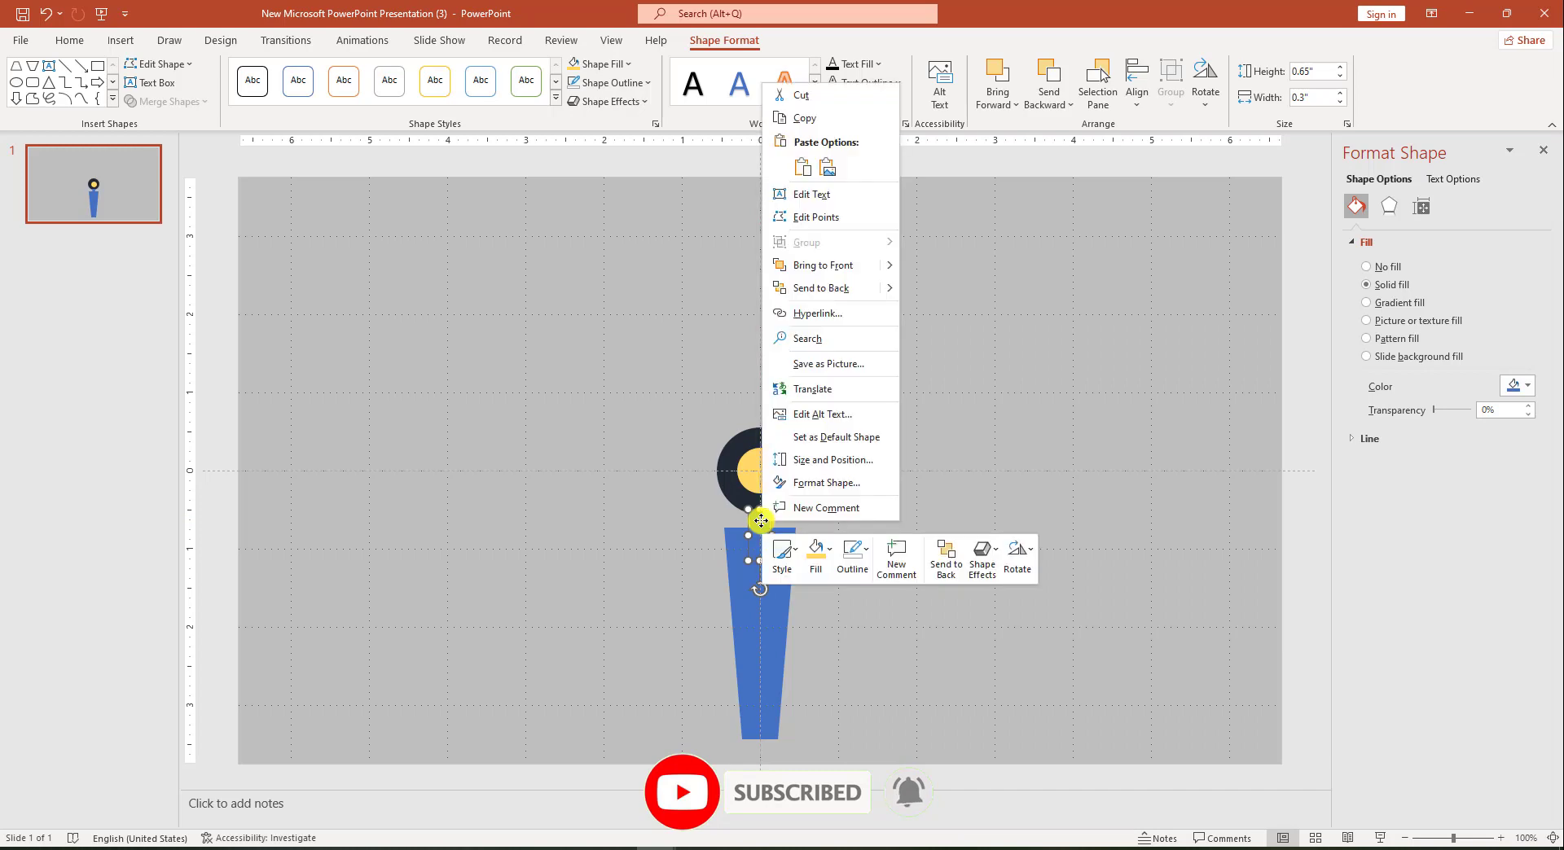
pyautogui.click(827, 292)
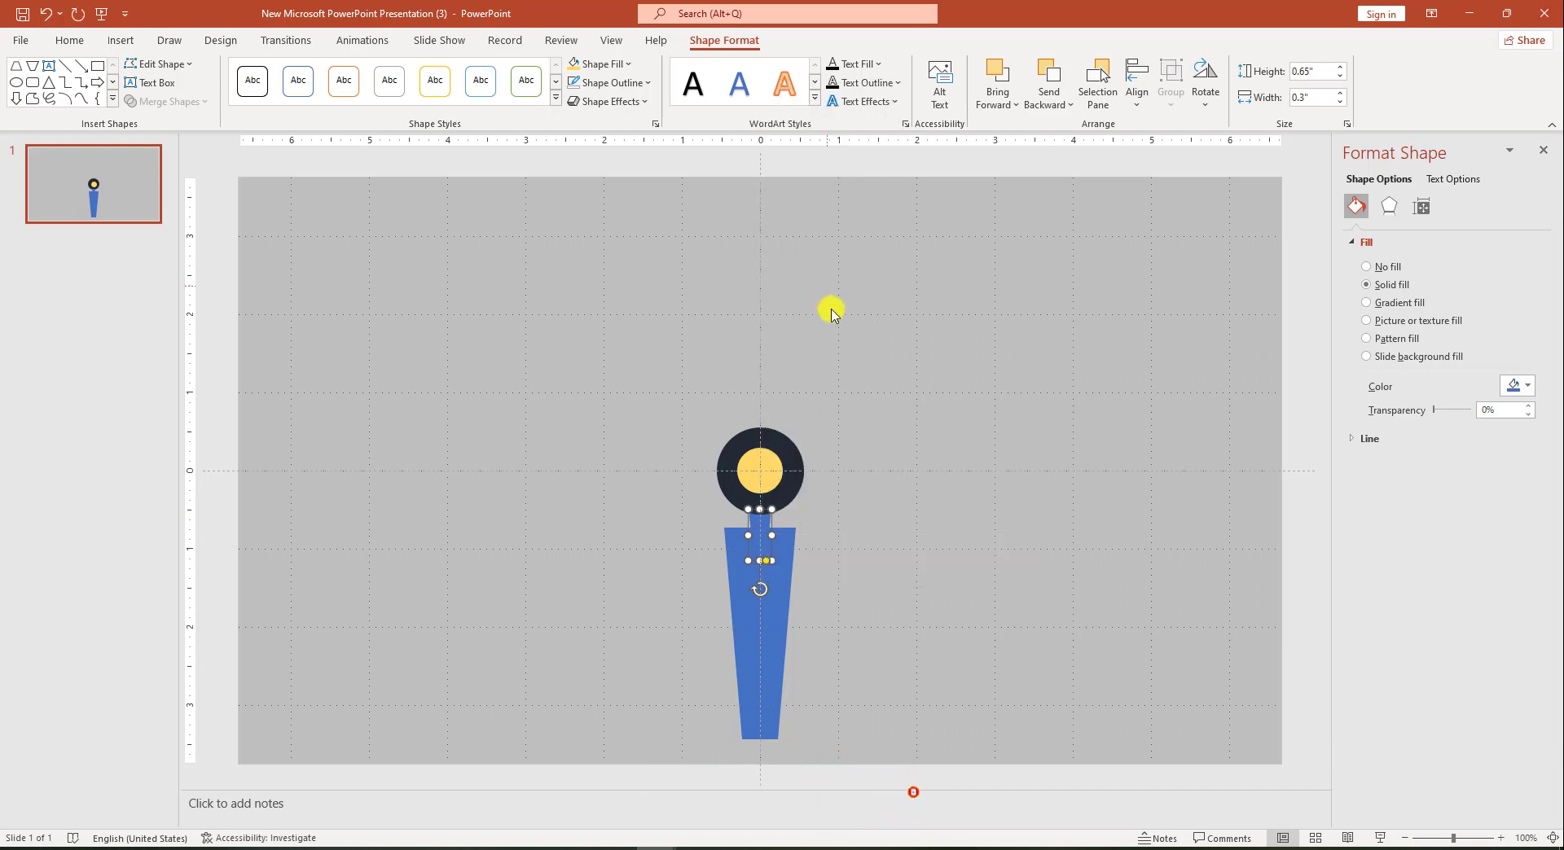
pyautogui.click(831, 307)
# Step: Group the neck with the large trapezoid and send the group behind the circles
pyautogui.click(751, 523)
pyautogui.keyDown('shift'); pyautogui.click(776, 593); pyautogui.keyUp('shift')
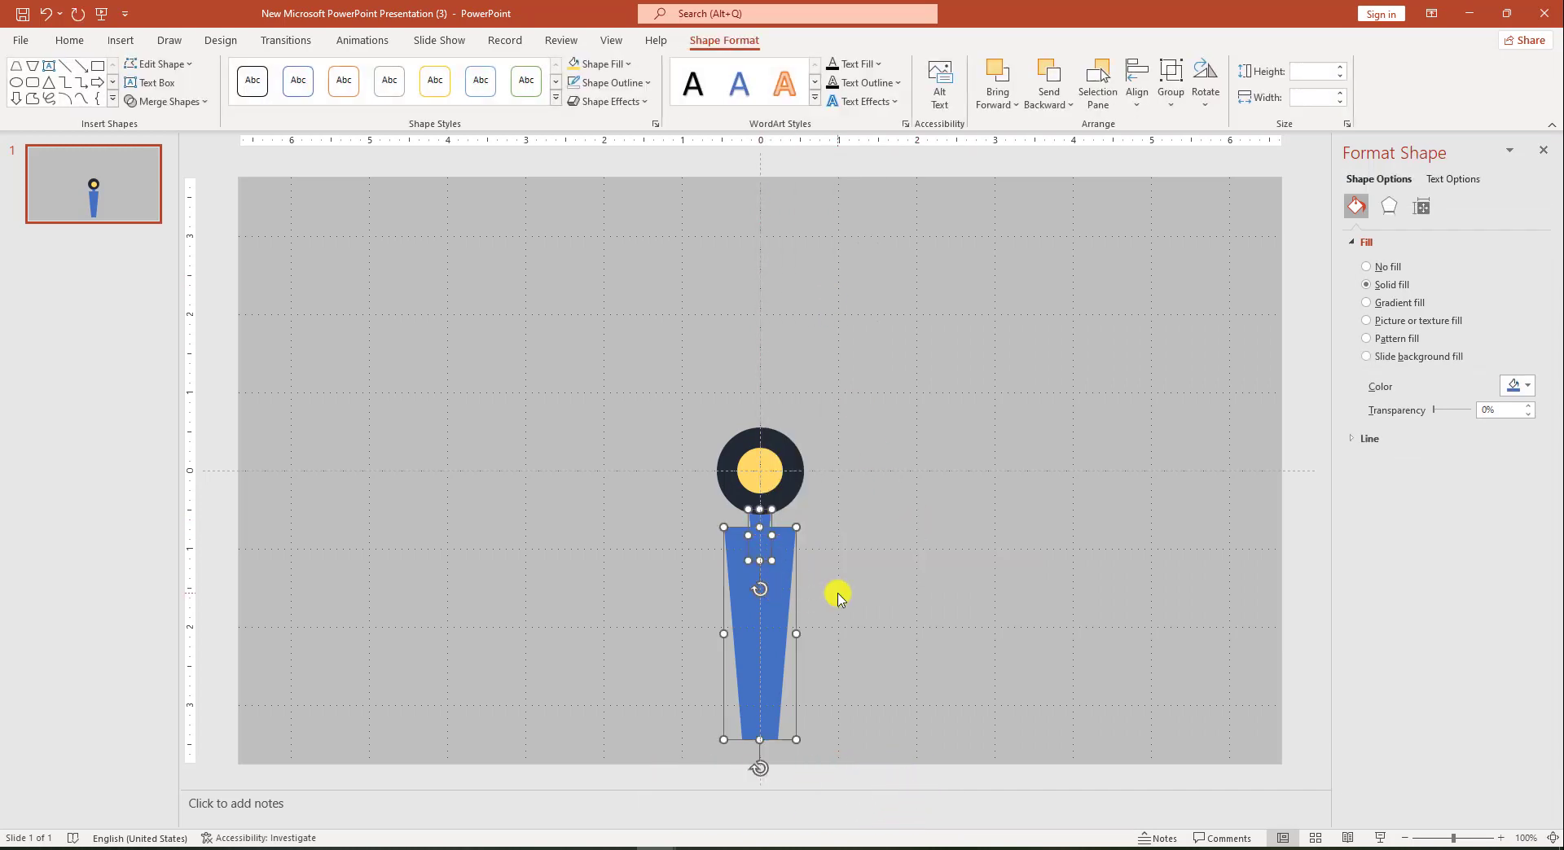
pyautogui.hotkey('ctrl', 'g')
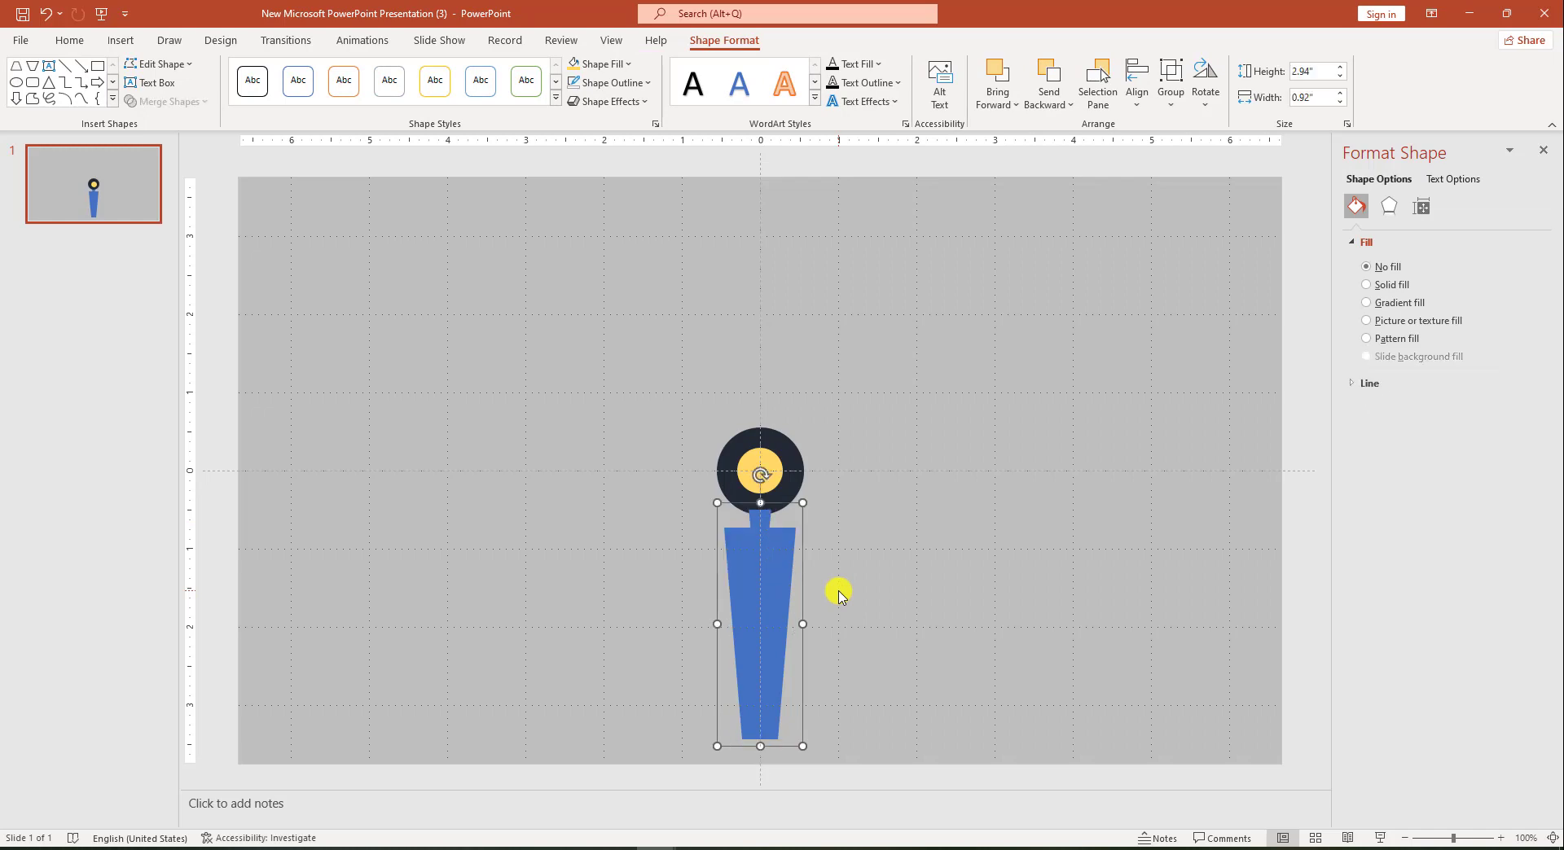
pyautogui.click(851, 566)
pyautogui.rightClick(759, 557)
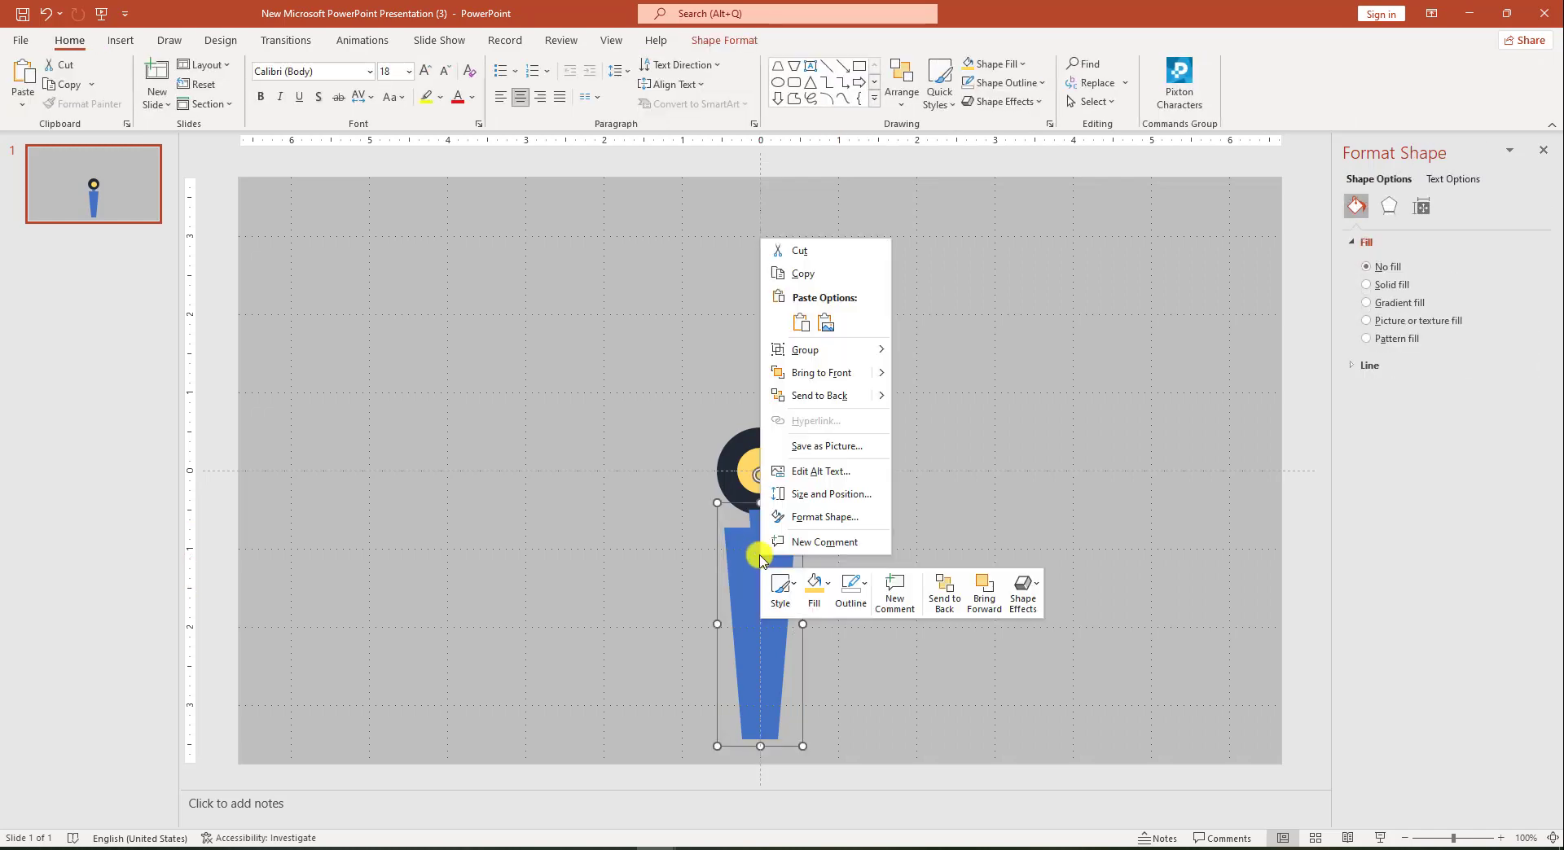
pyautogui.click(823, 395)
pyautogui.click(920, 483)
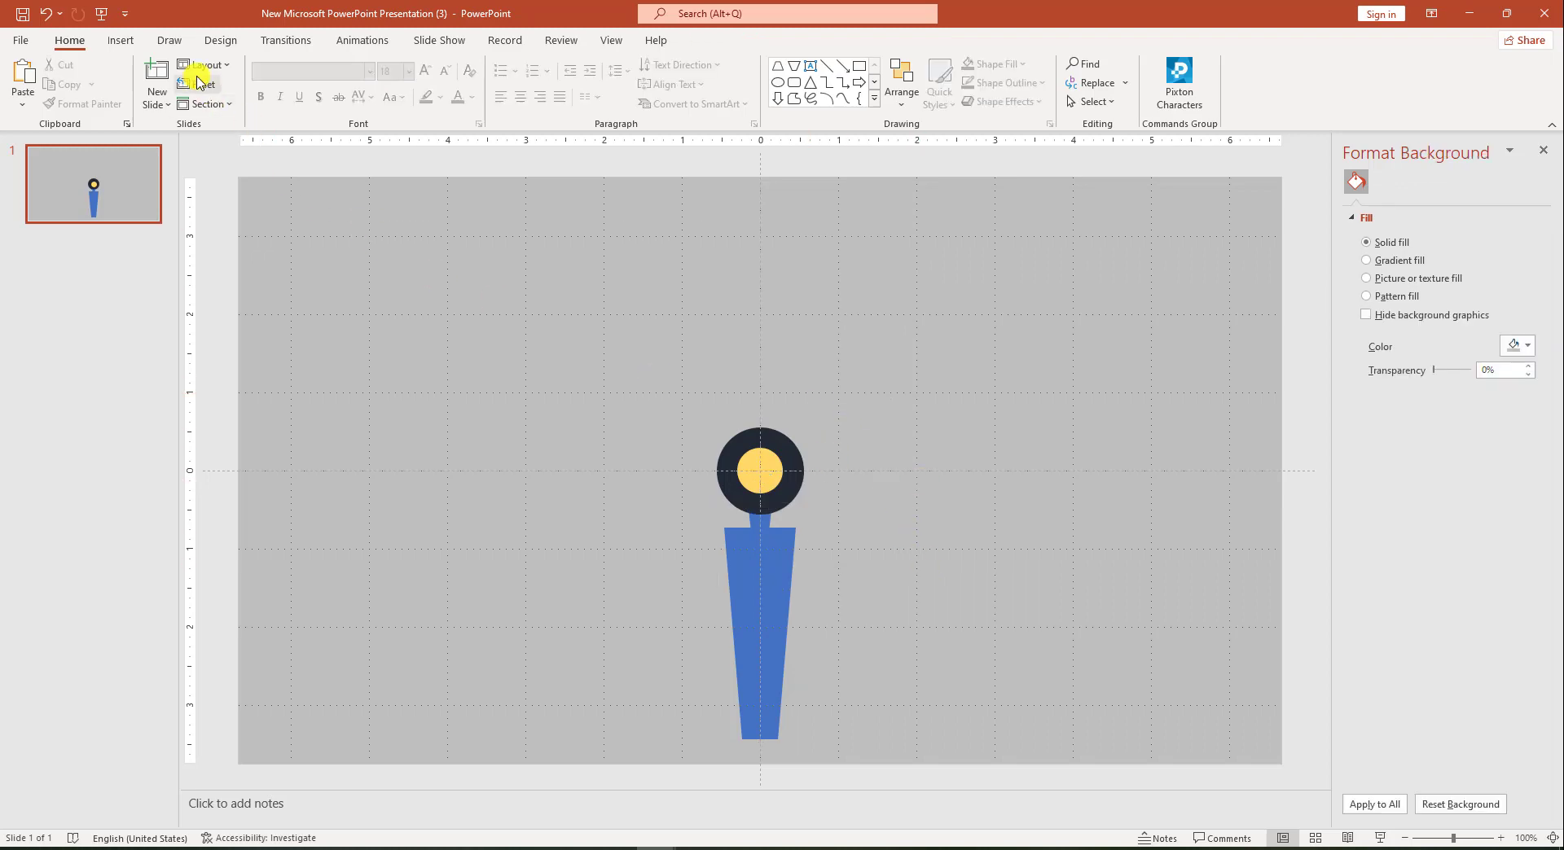
# Step: Draw a tiny circle about 0.07" across on the upper part of the large trapezoid, slightly off its centerline
pyautogui.click(120, 40)
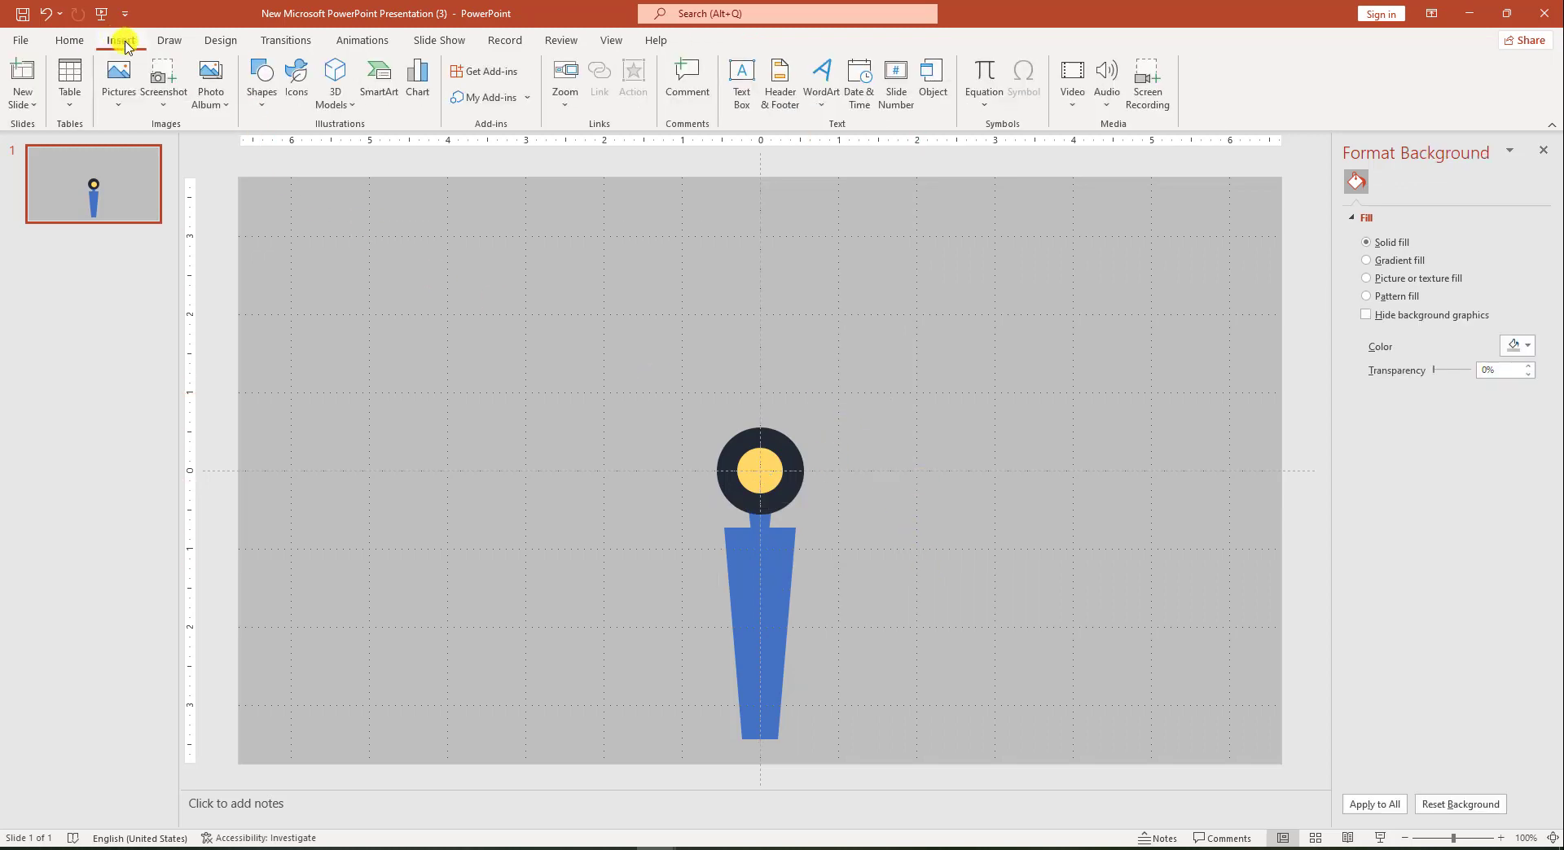
pyautogui.click(261, 81)
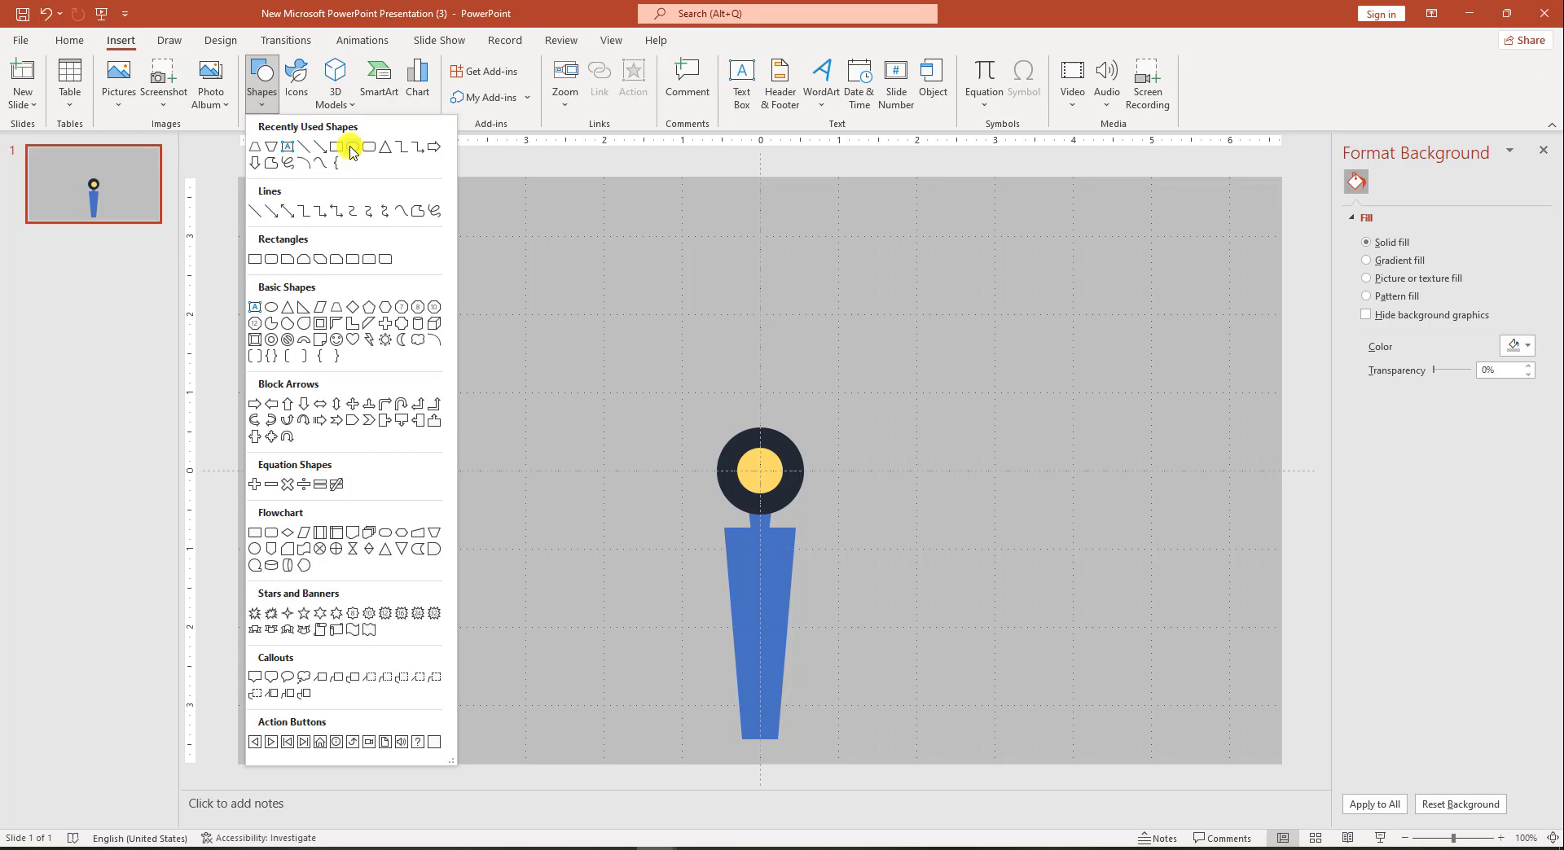
pyautogui.click(350, 148)
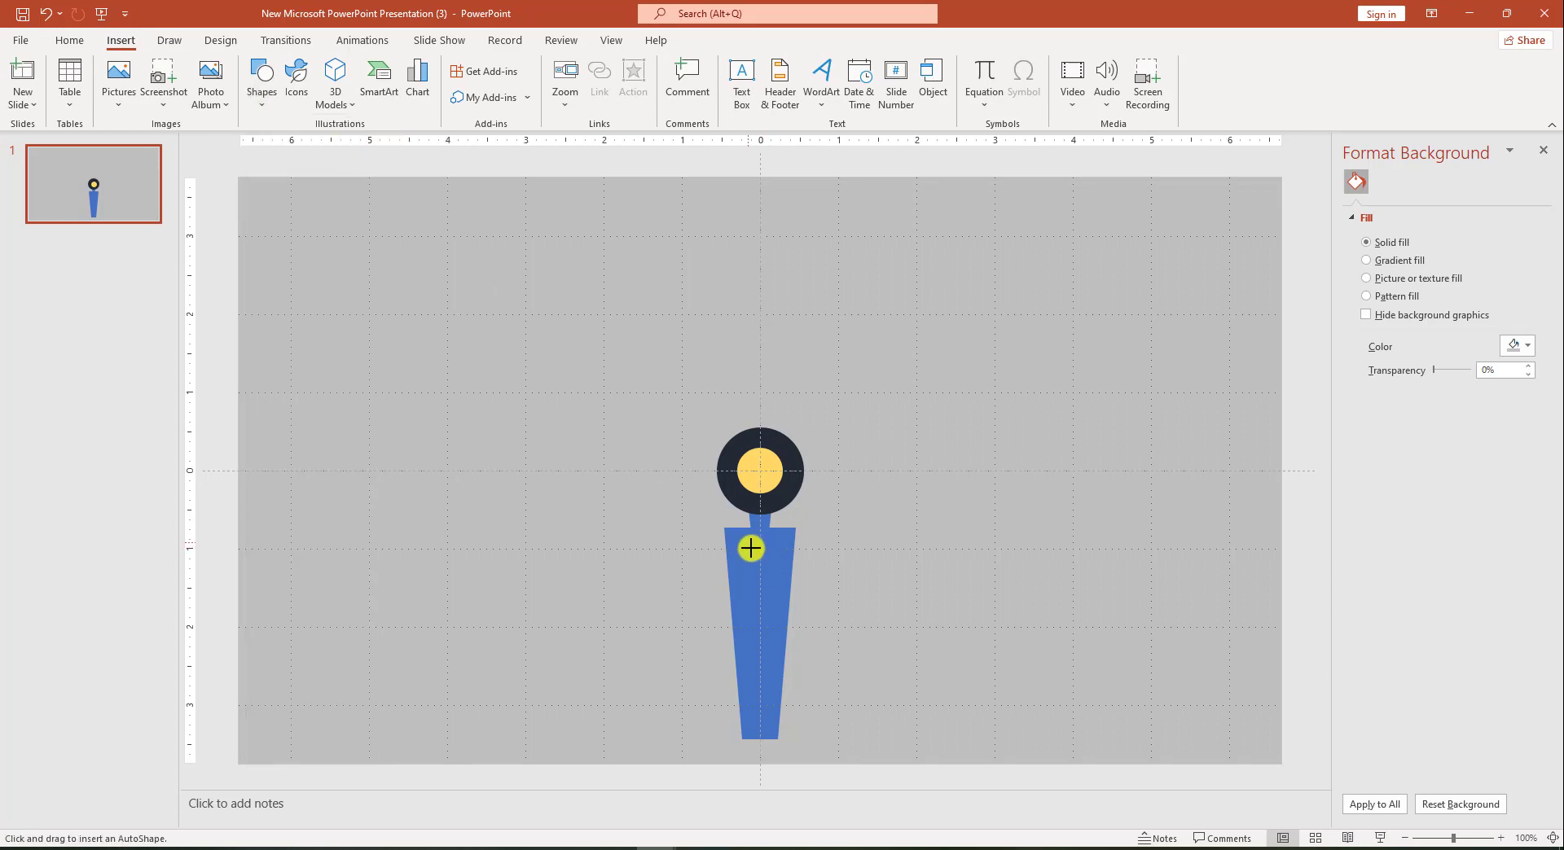
pyautogui.click(752, 549)
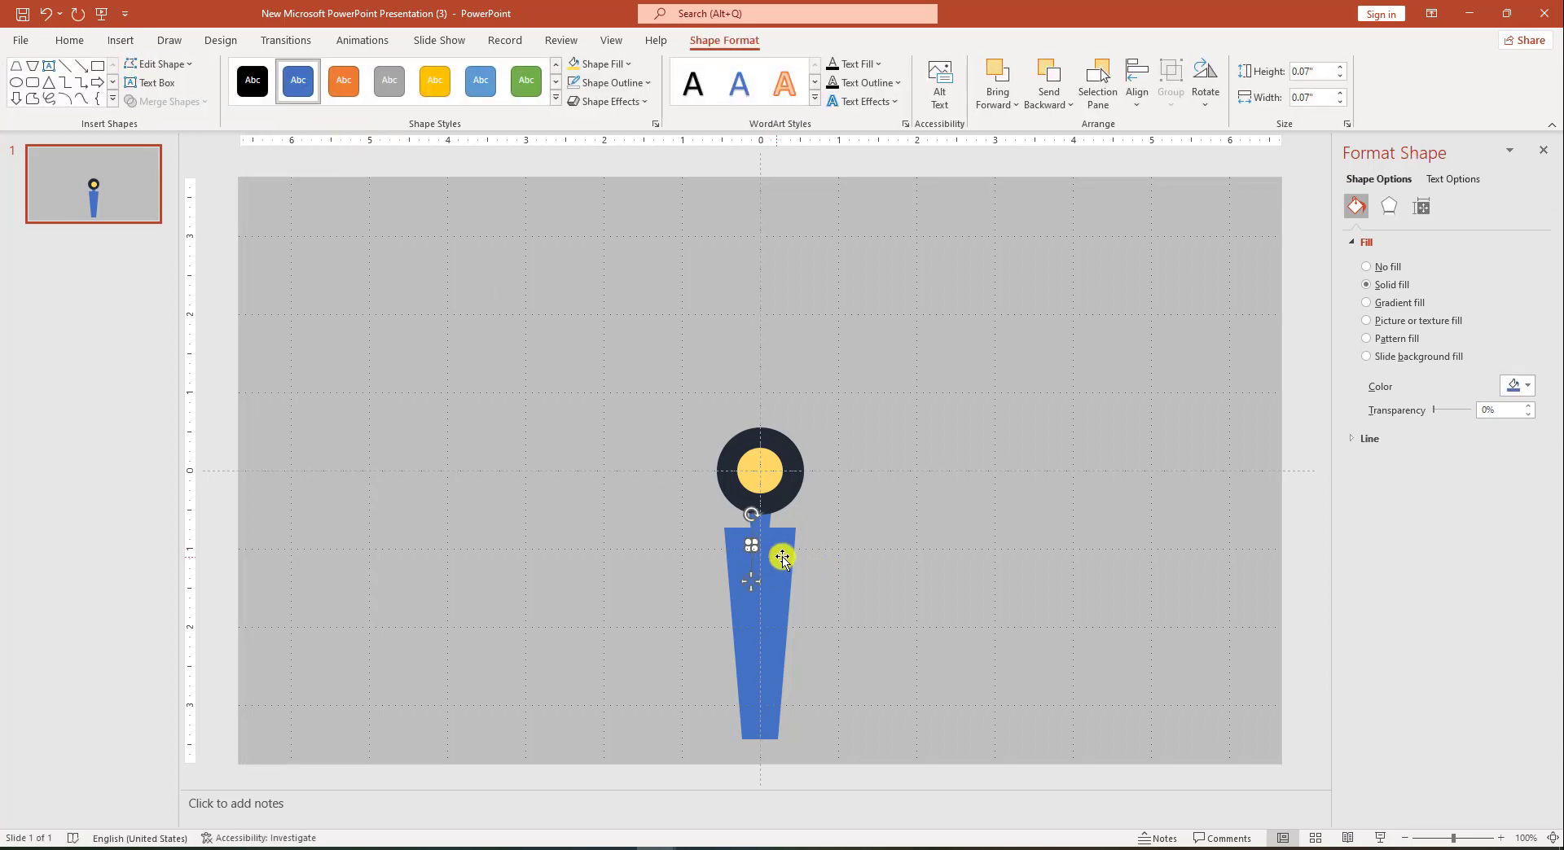
# Step: Fill the tiny circle with white and remove its outline
pyautogui.click(606, 64)
pyautogui.click(575, 106)
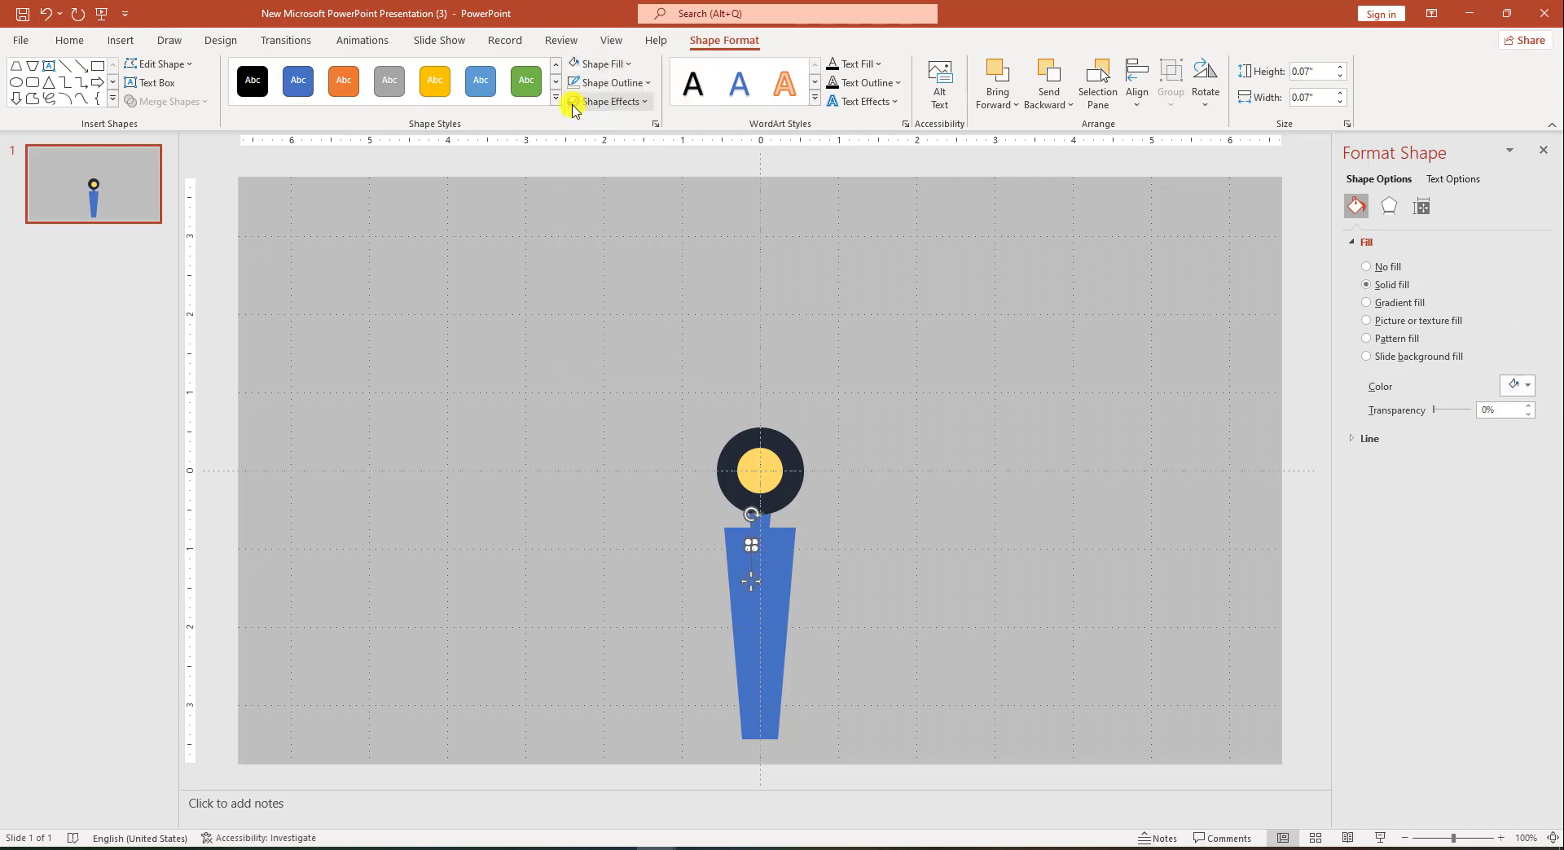
pyautogui.scroll(10, 827, 600)
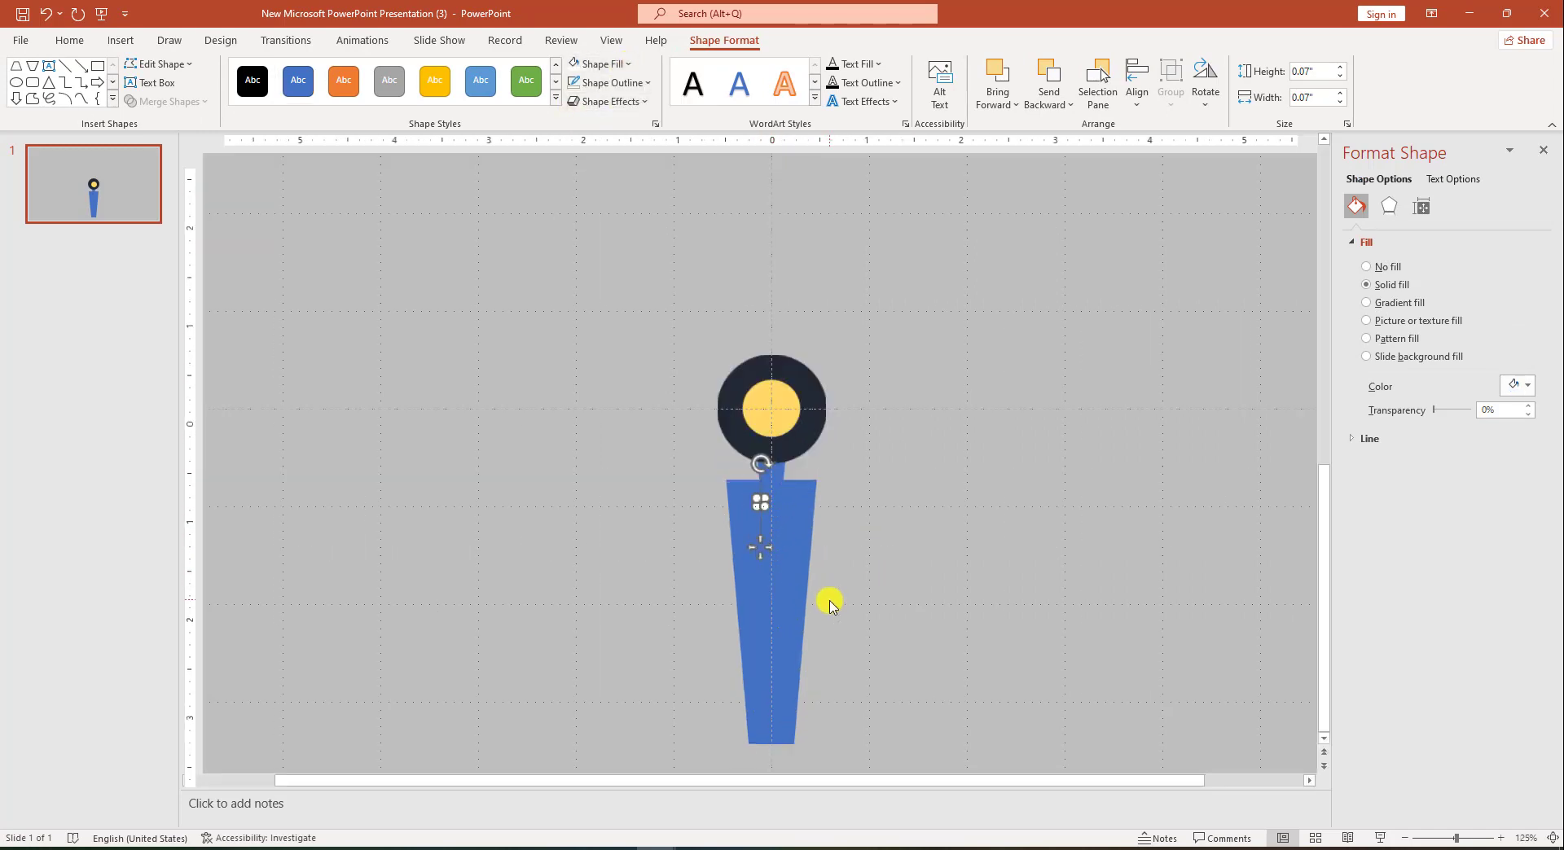
pyautogui.click(609, 82)
pyautogui.click(612, 261)
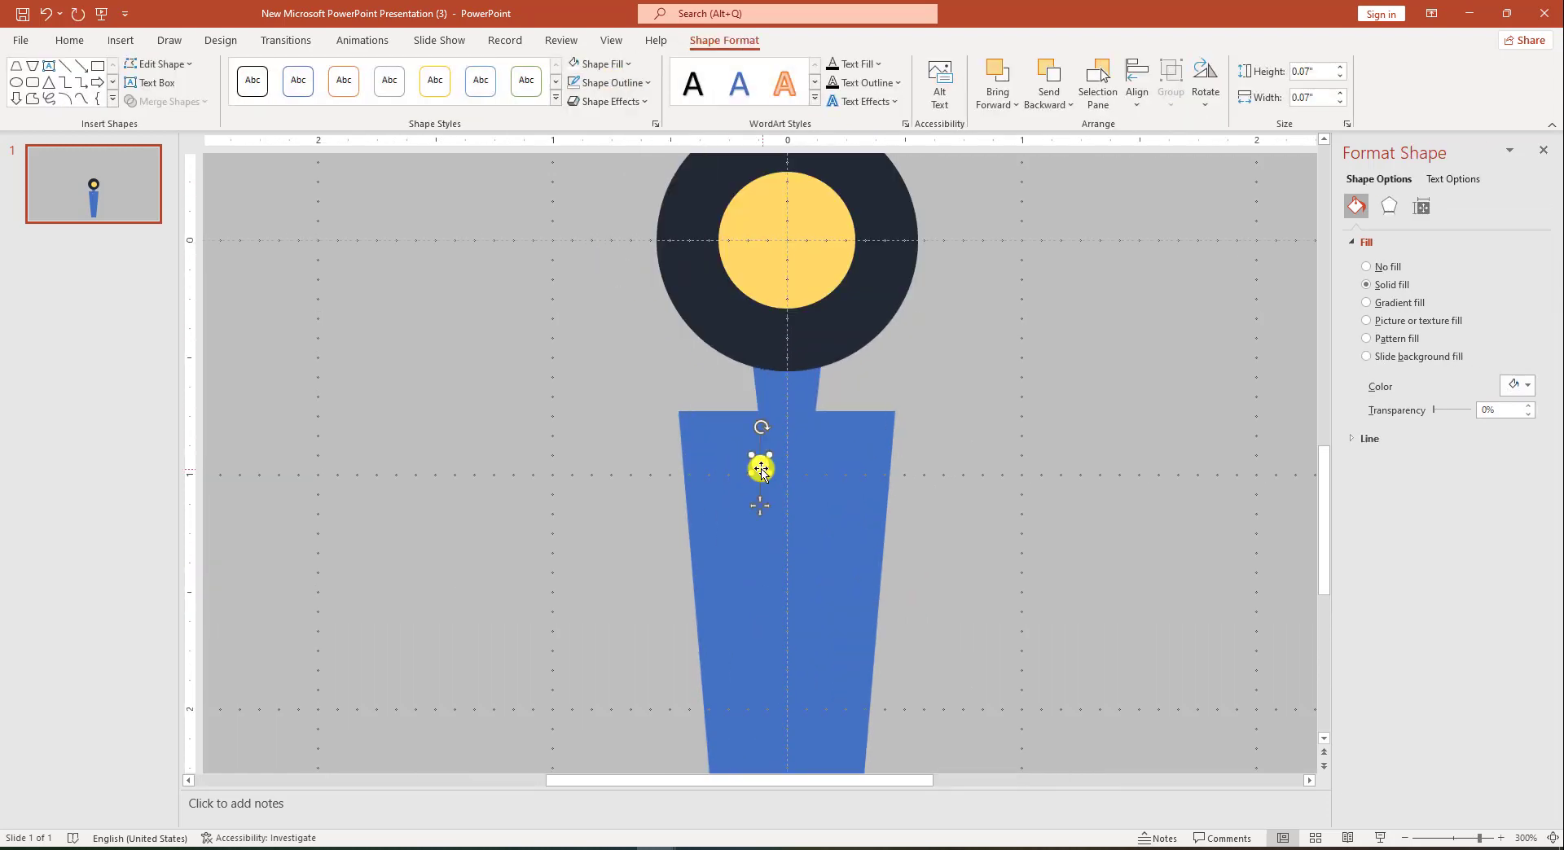
# Step: Shift the white dot slightly outward and add two copies, arranging the three dots in a downward-pointing triangle on the trapezoid
pyautogui.click(752, 474)
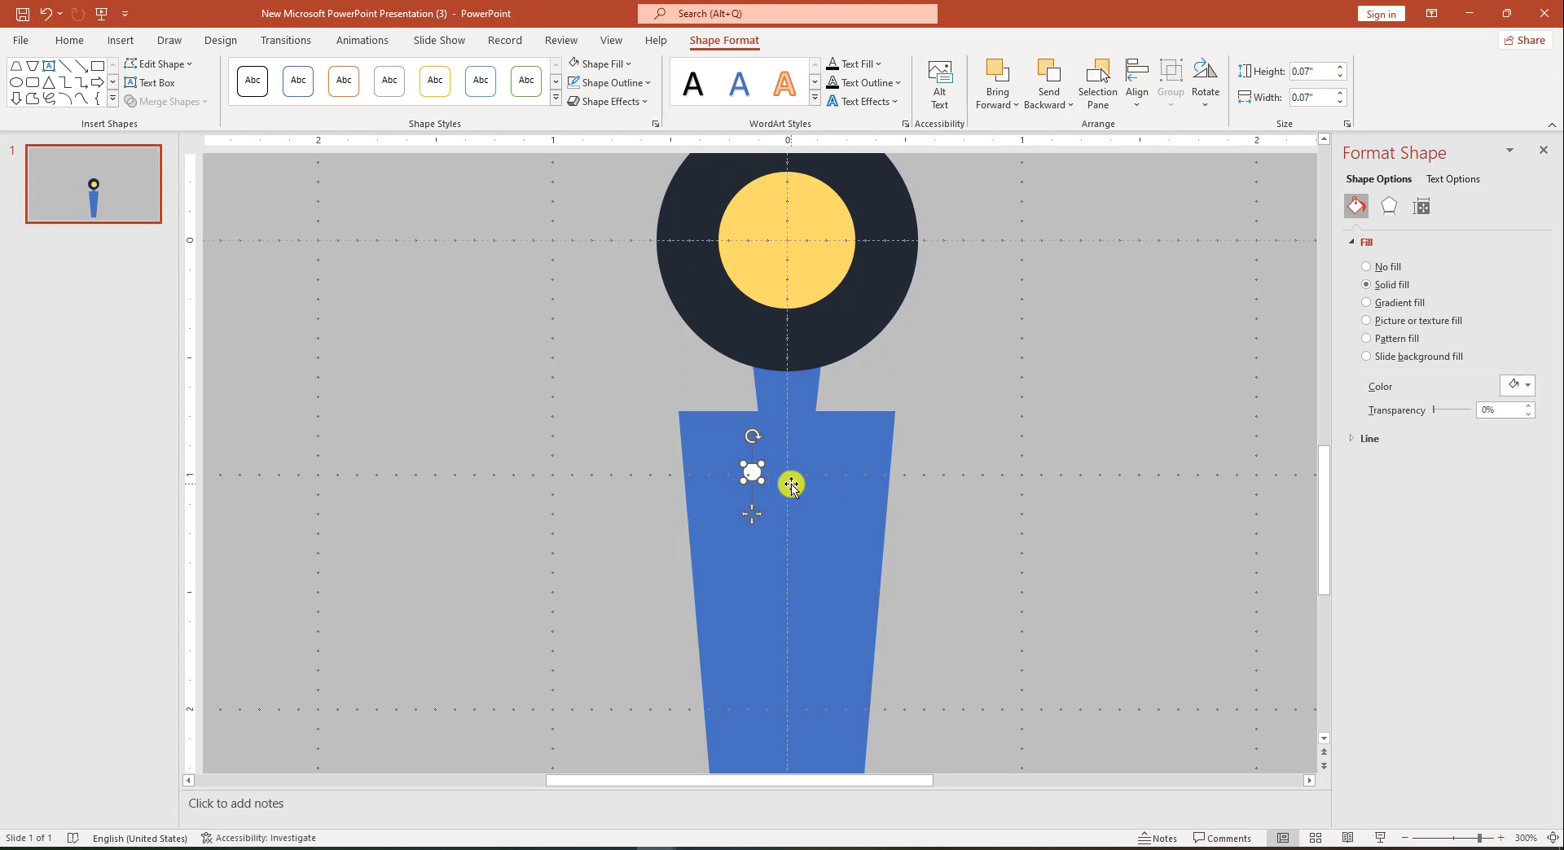
pyautogui.click(780, 514)
pyautogui.moveTo(792, 515)
pyautogui.mouseDown()
pyautogui.moveTo(886, 487)
pyautogui.moveTo(787, 537)
pyautogui.mouseUp()
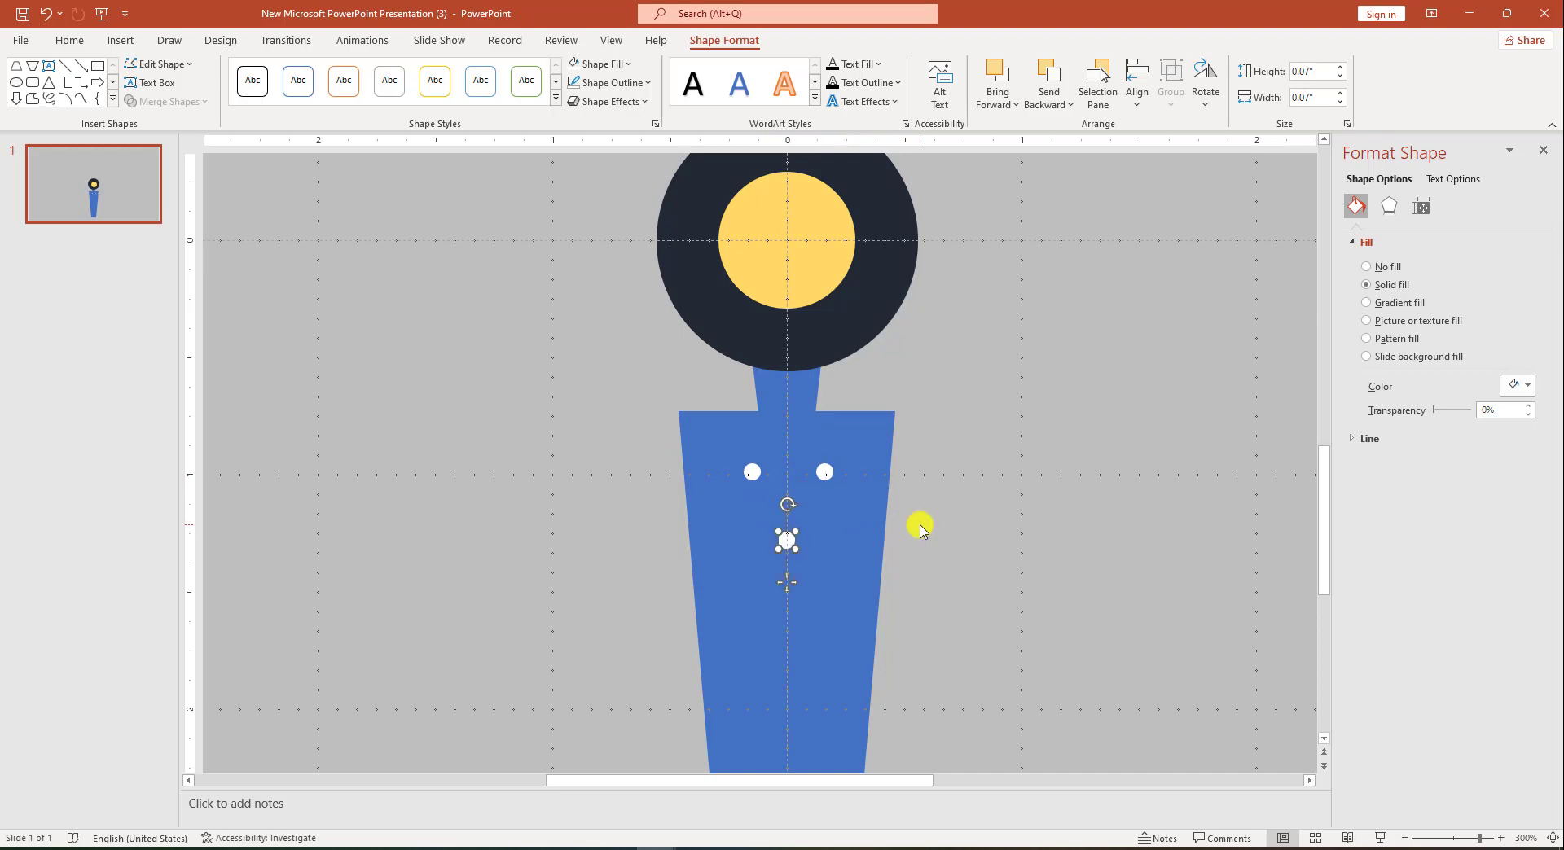
pyautogui.click(918, 524)
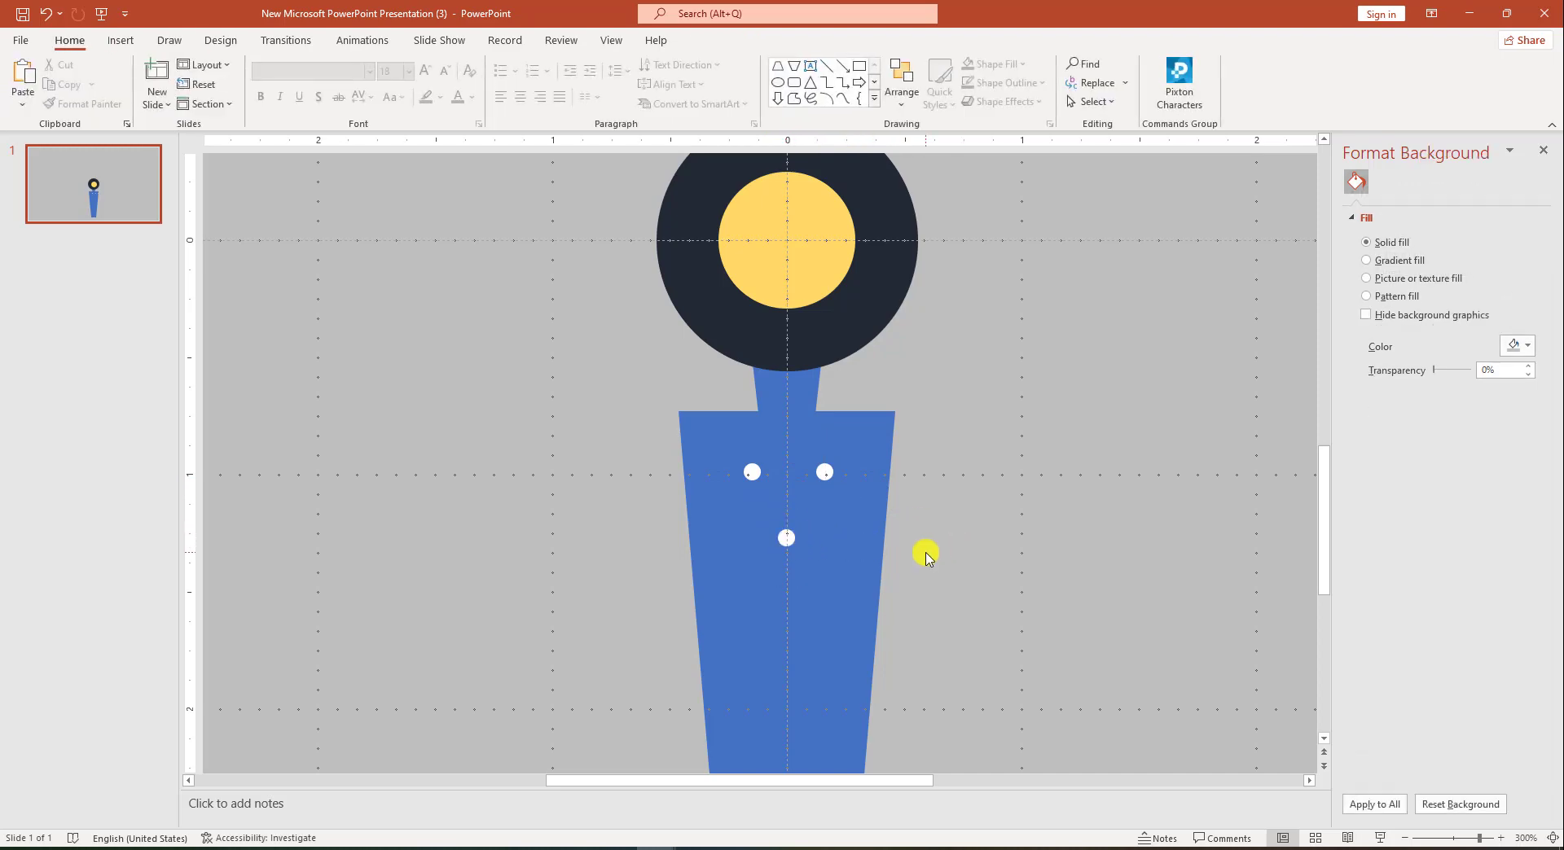
# Step: Group the three white dots with the neck-and-trapezoid group and send the combined arm behind the circles
pyautogui.scroll(-5, 778, 590)
pyautogui.click(773, 583)
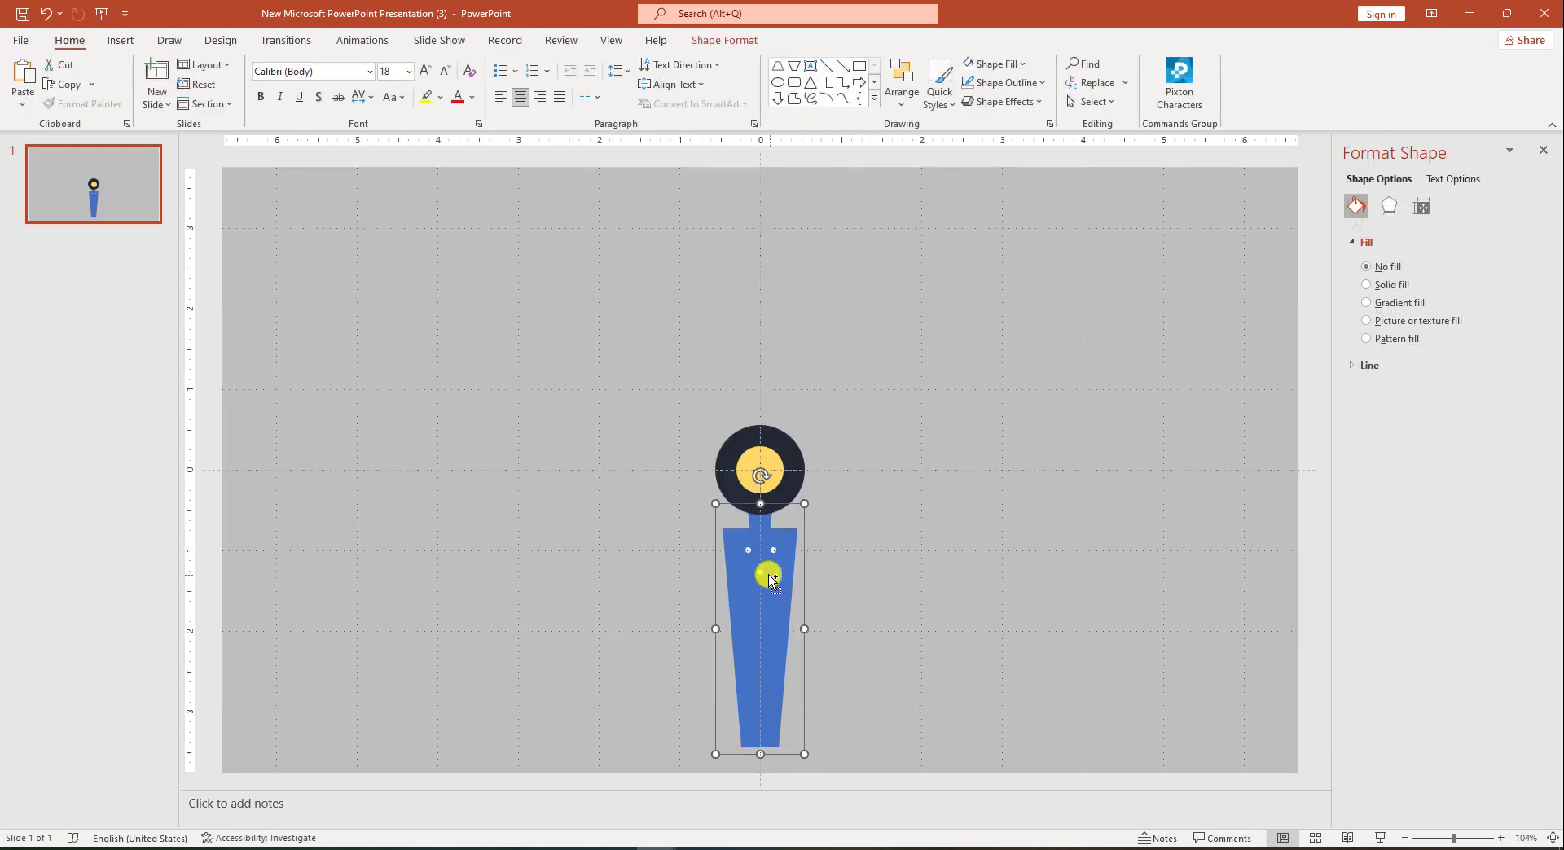
pyautogui.click(761, 573)
pyautogui.keyDown('shift'); pyautogui.click(774, 550); pyautogui.keyUp('shift')
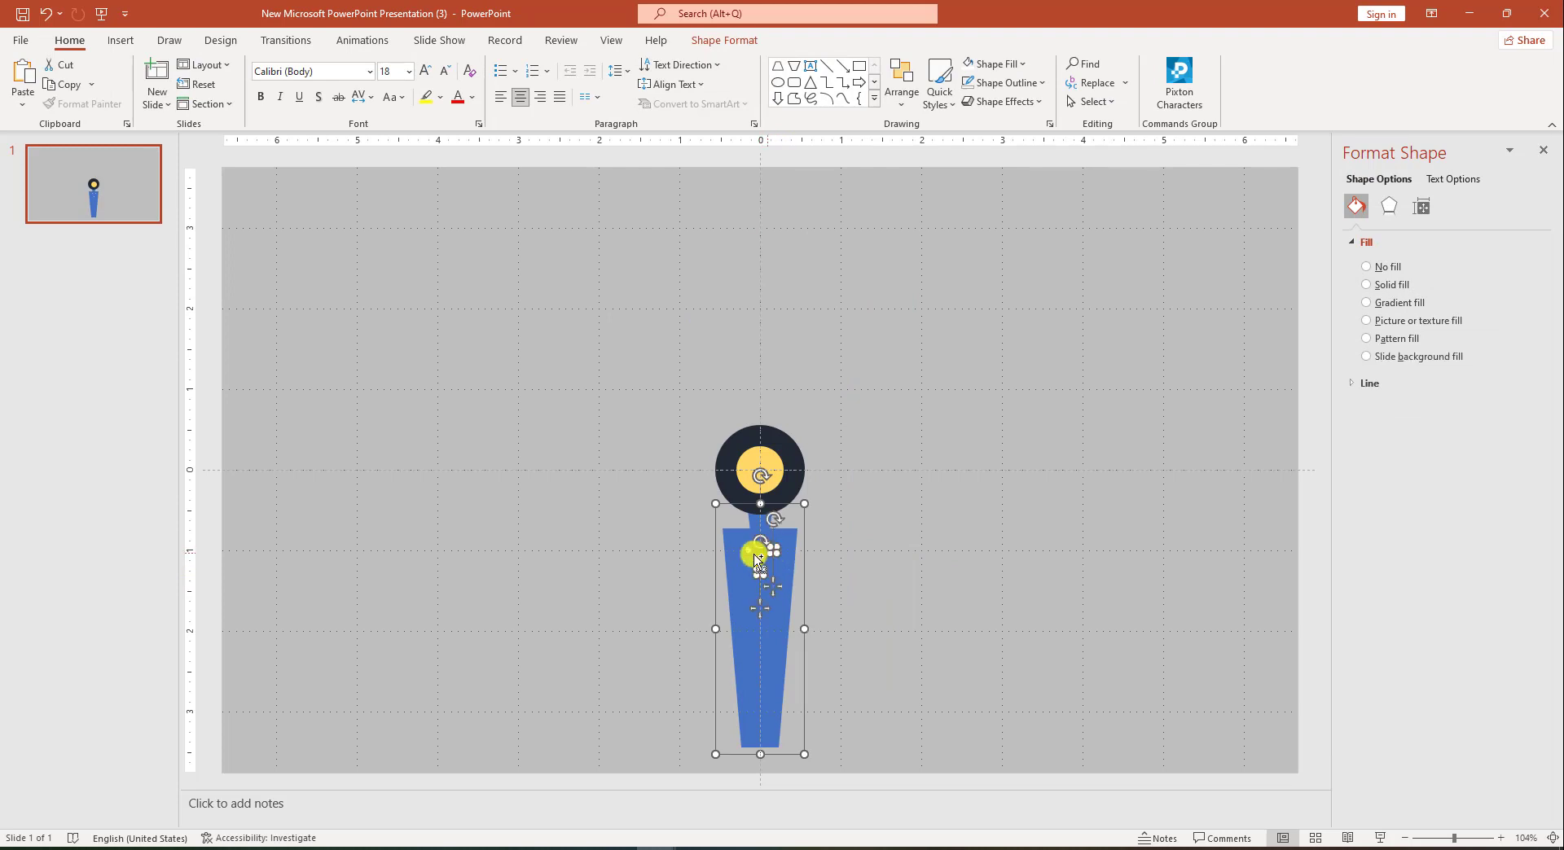
pyautogui.keyDown('shift'); pyautogui.click(749, 554); pyautogui.keyUp('shift')
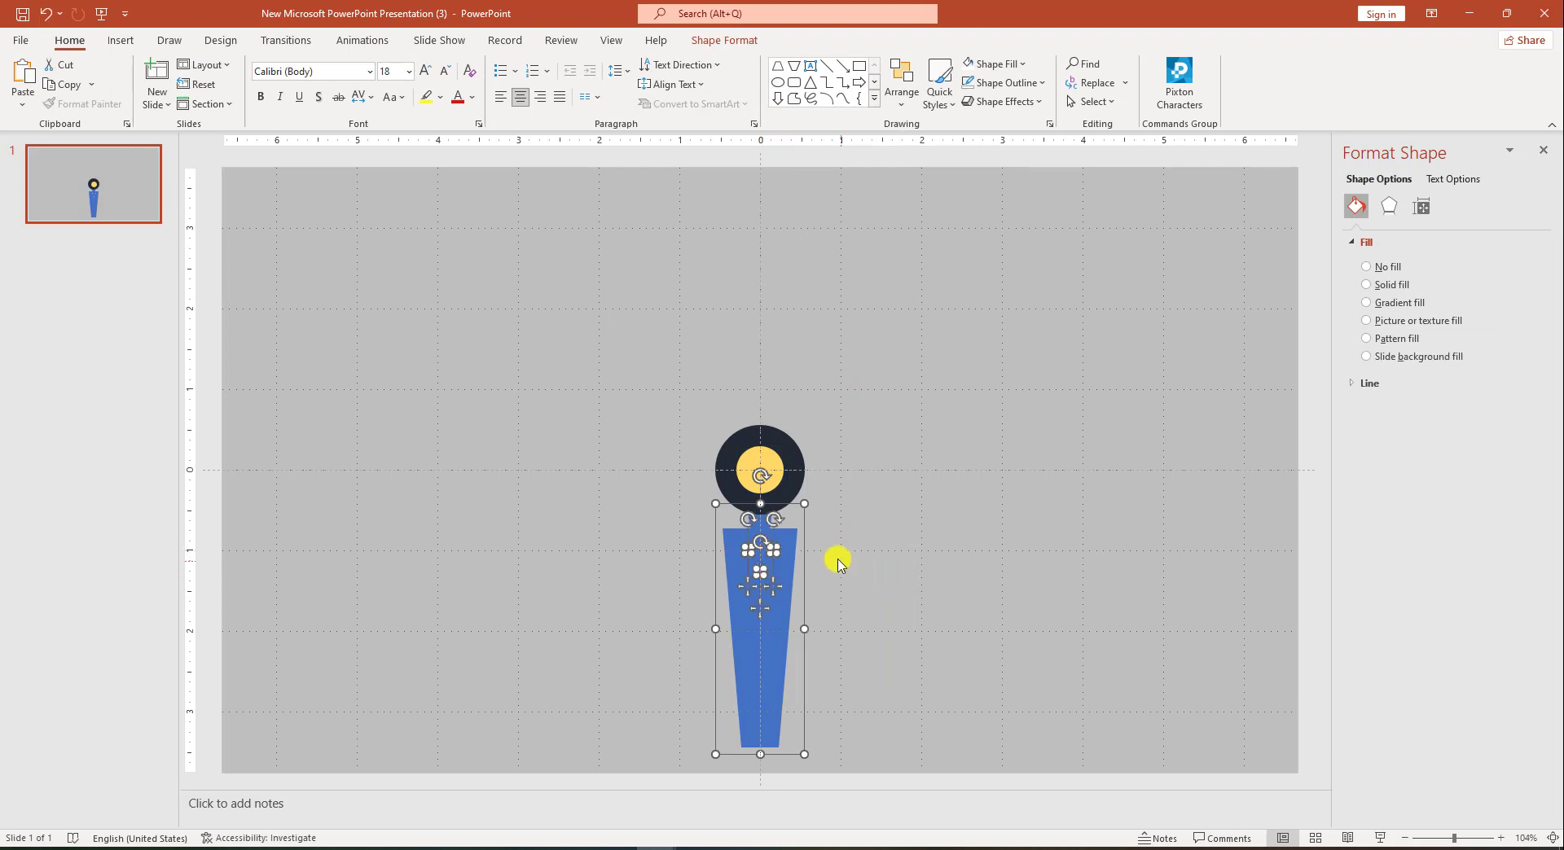
pyautogui.click(885, 565)
pyautogui.rightClick(756, 596)
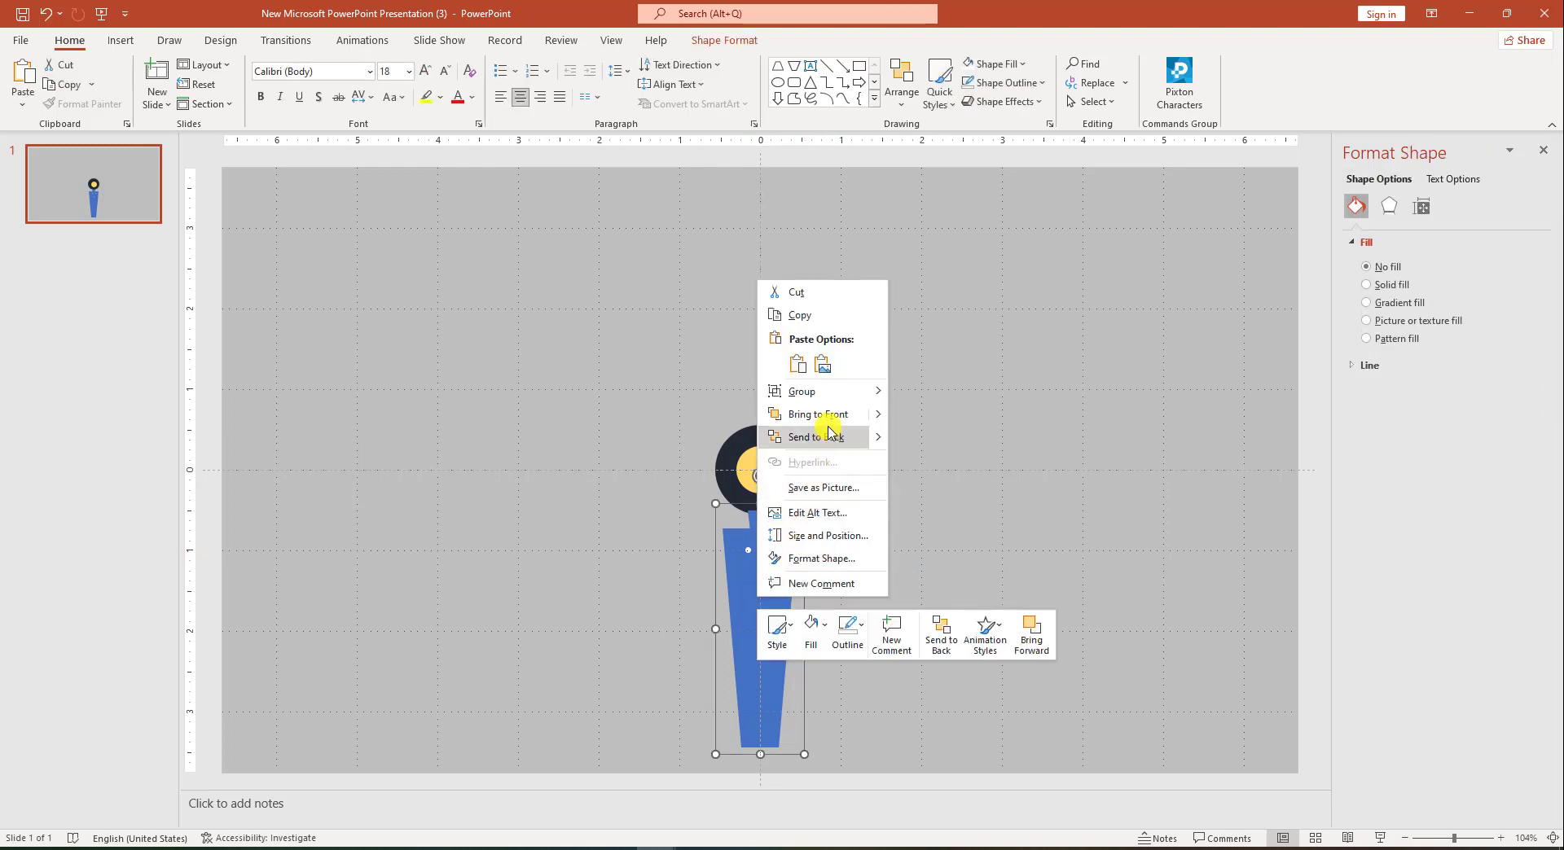
pyautogui.click(821, 440)
pyautogui.click(946, 540)
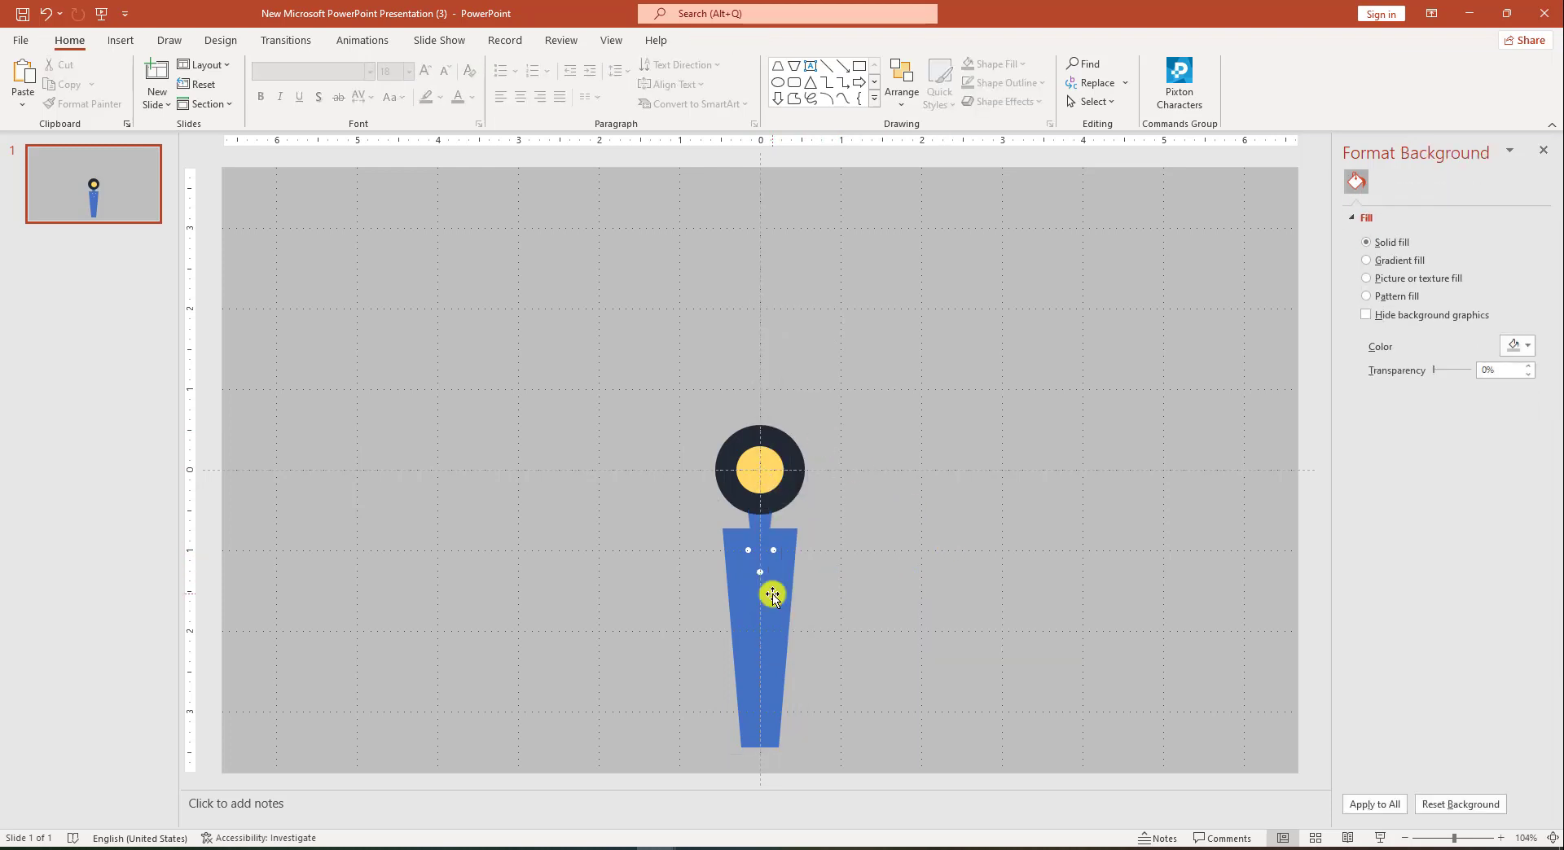
# Step: Fill the large trapezoid and its neck with the same darker shade of the blue theme color
pyautogui.click(771, 593)
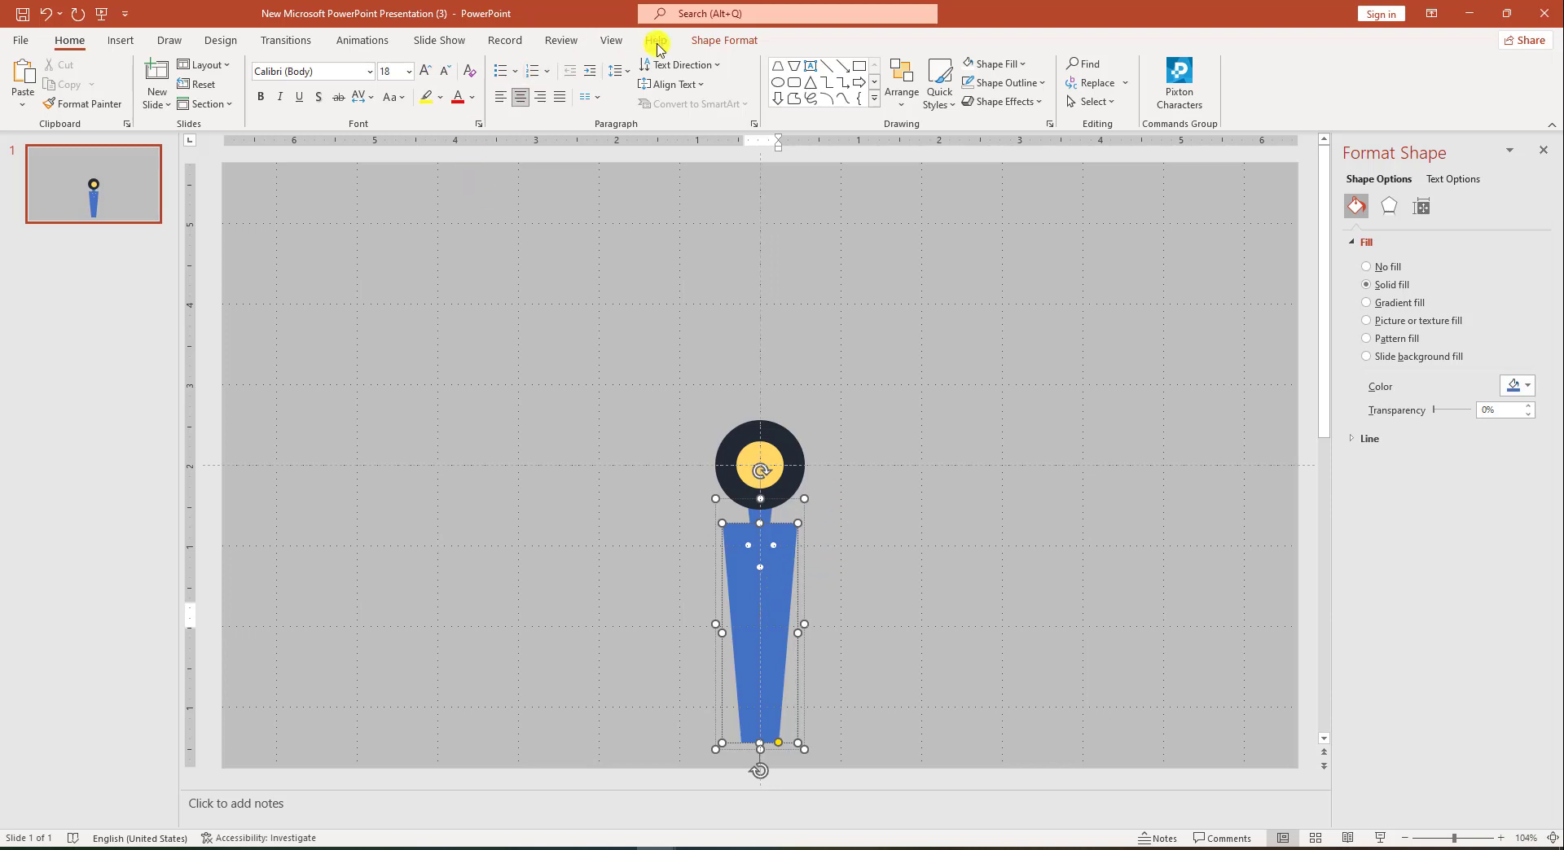
pyautogui.click(724, 39)
pyautogui.click(631, 65)
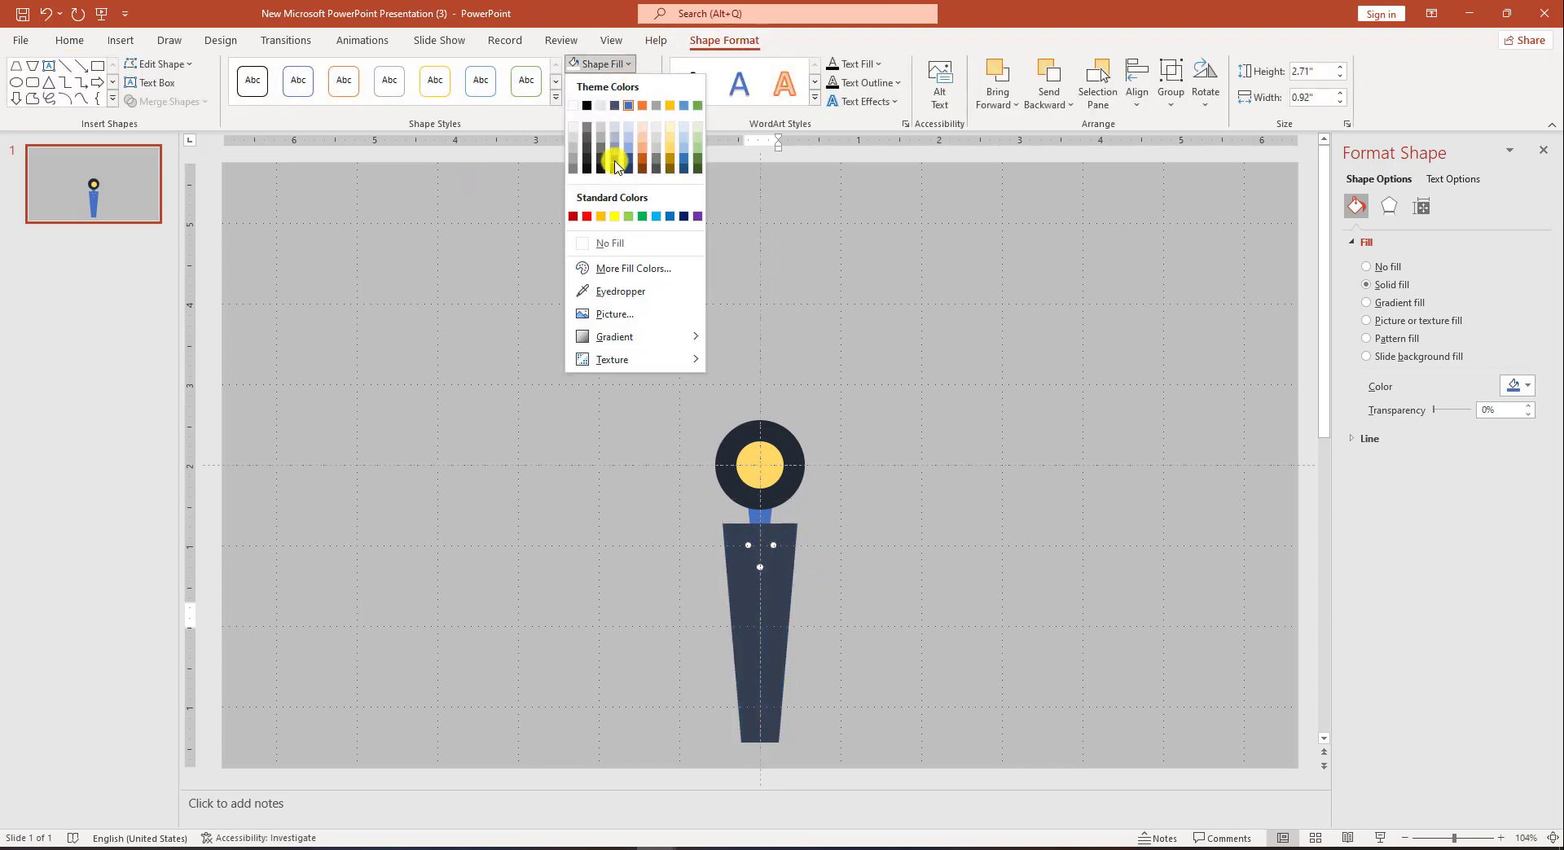
pyautogui.press('Escape')
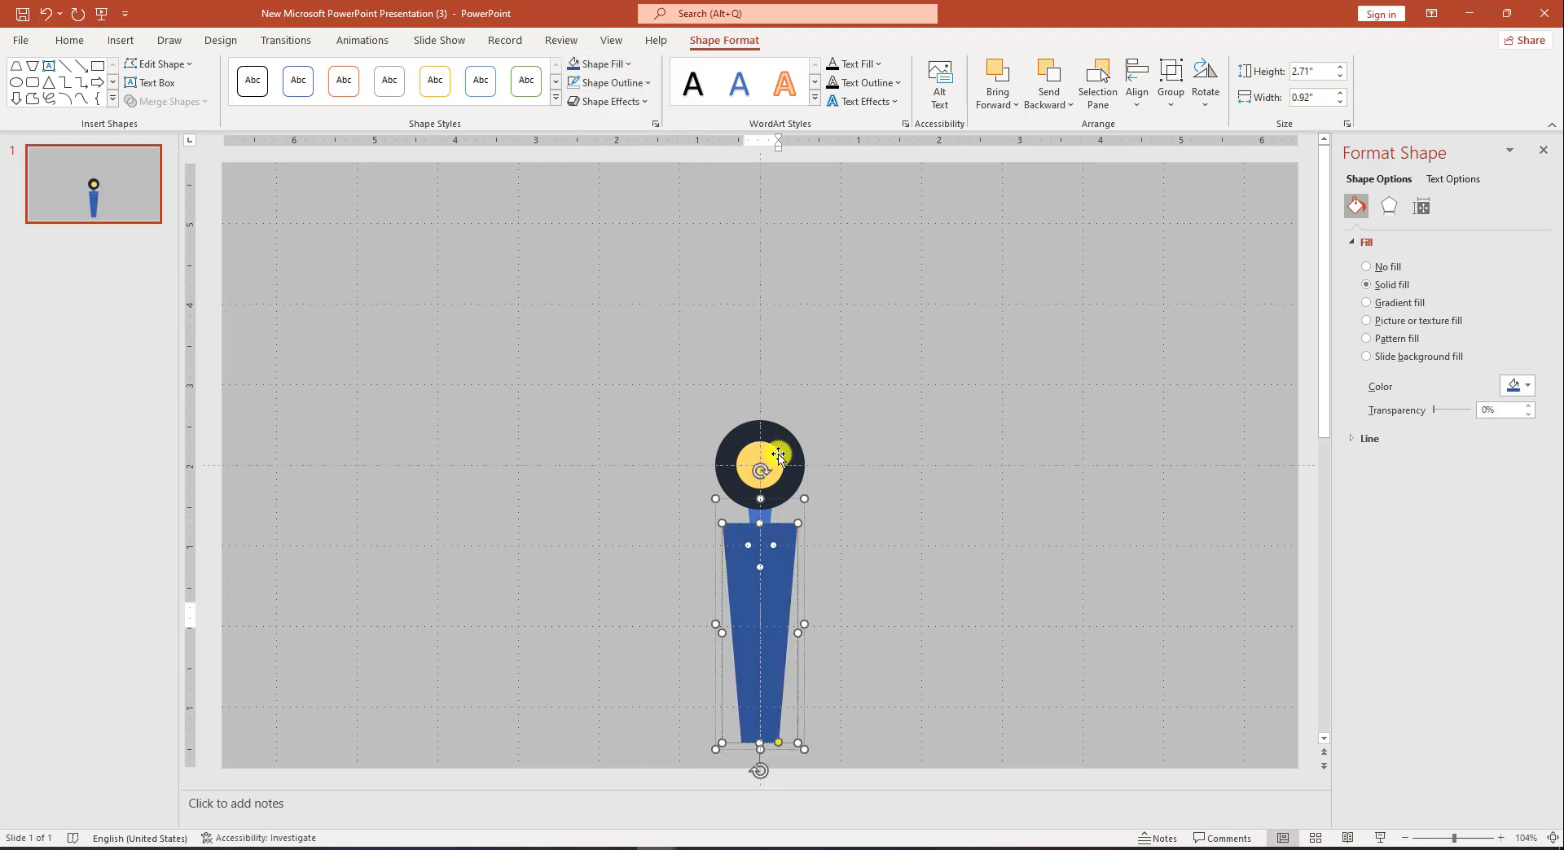
pyautogui.click(770, 519)
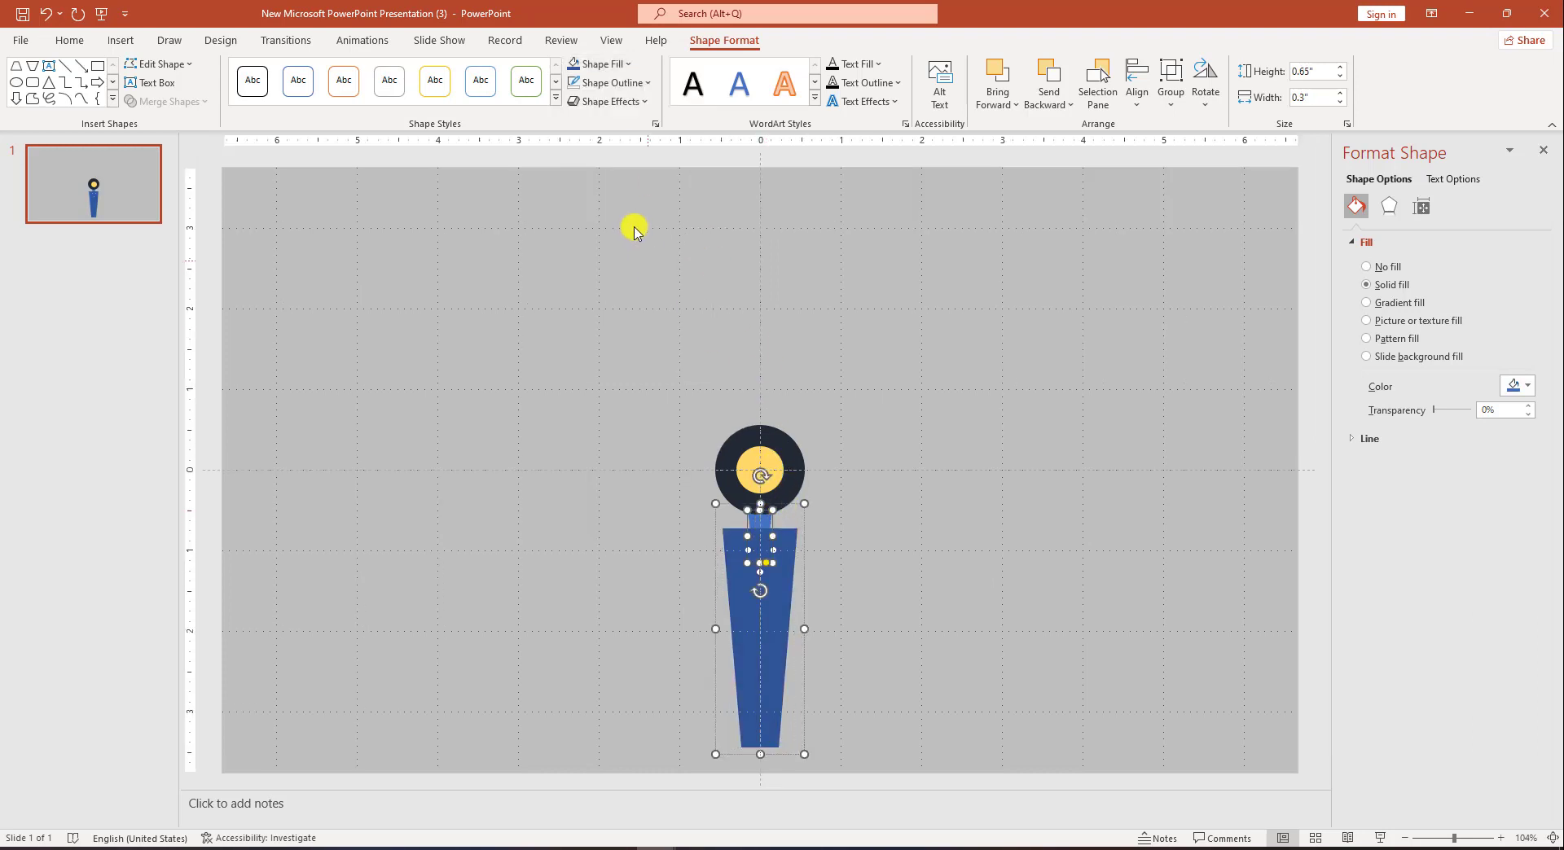
pyautogui.click(619, 65)
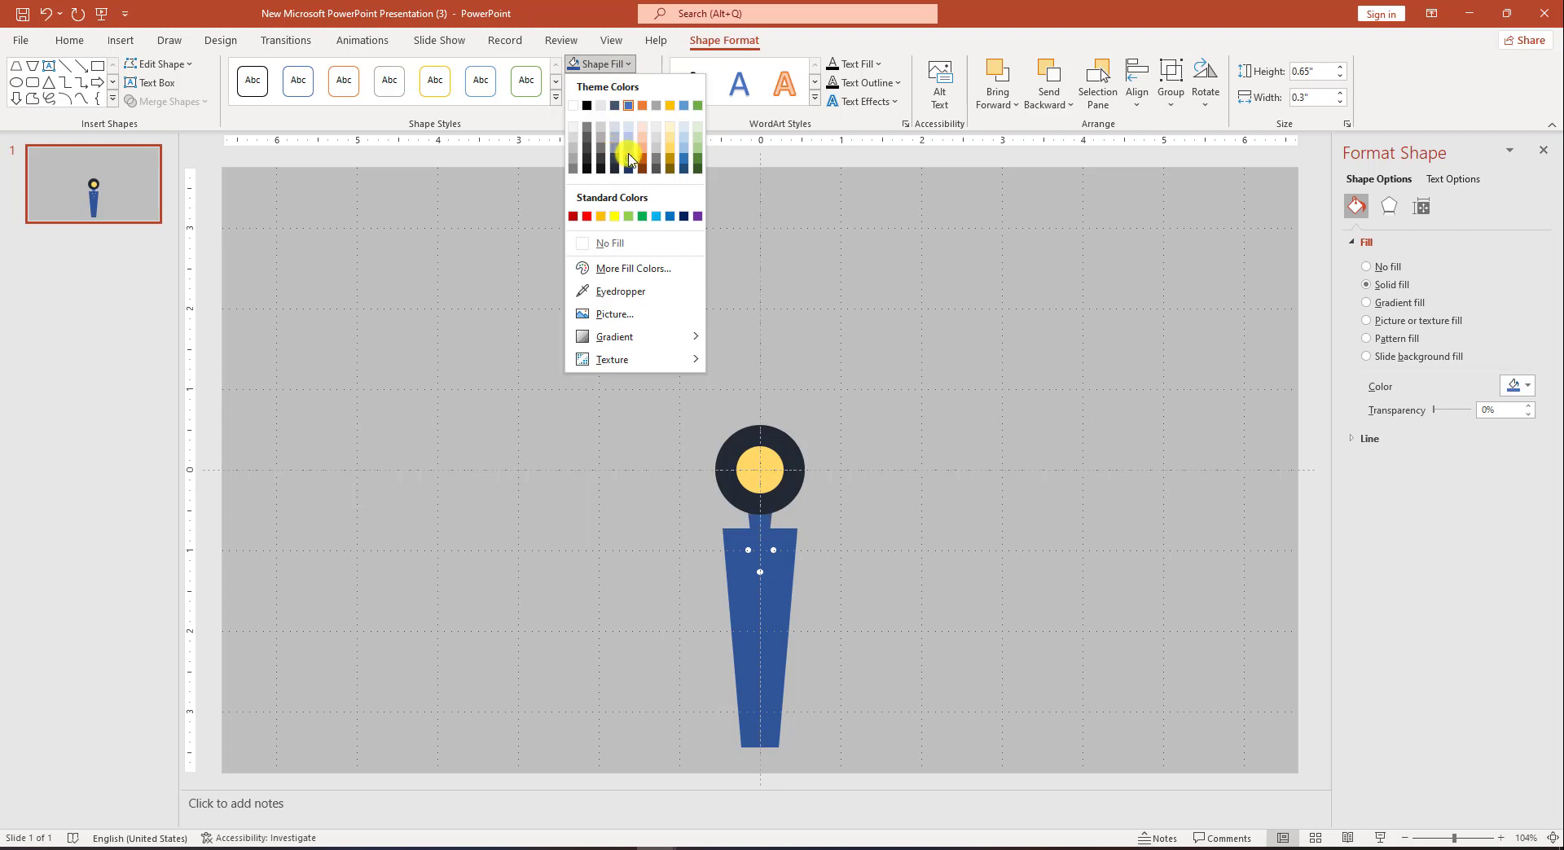
pyautogui.click(629, 159)
pyautogui.click(942, 533)
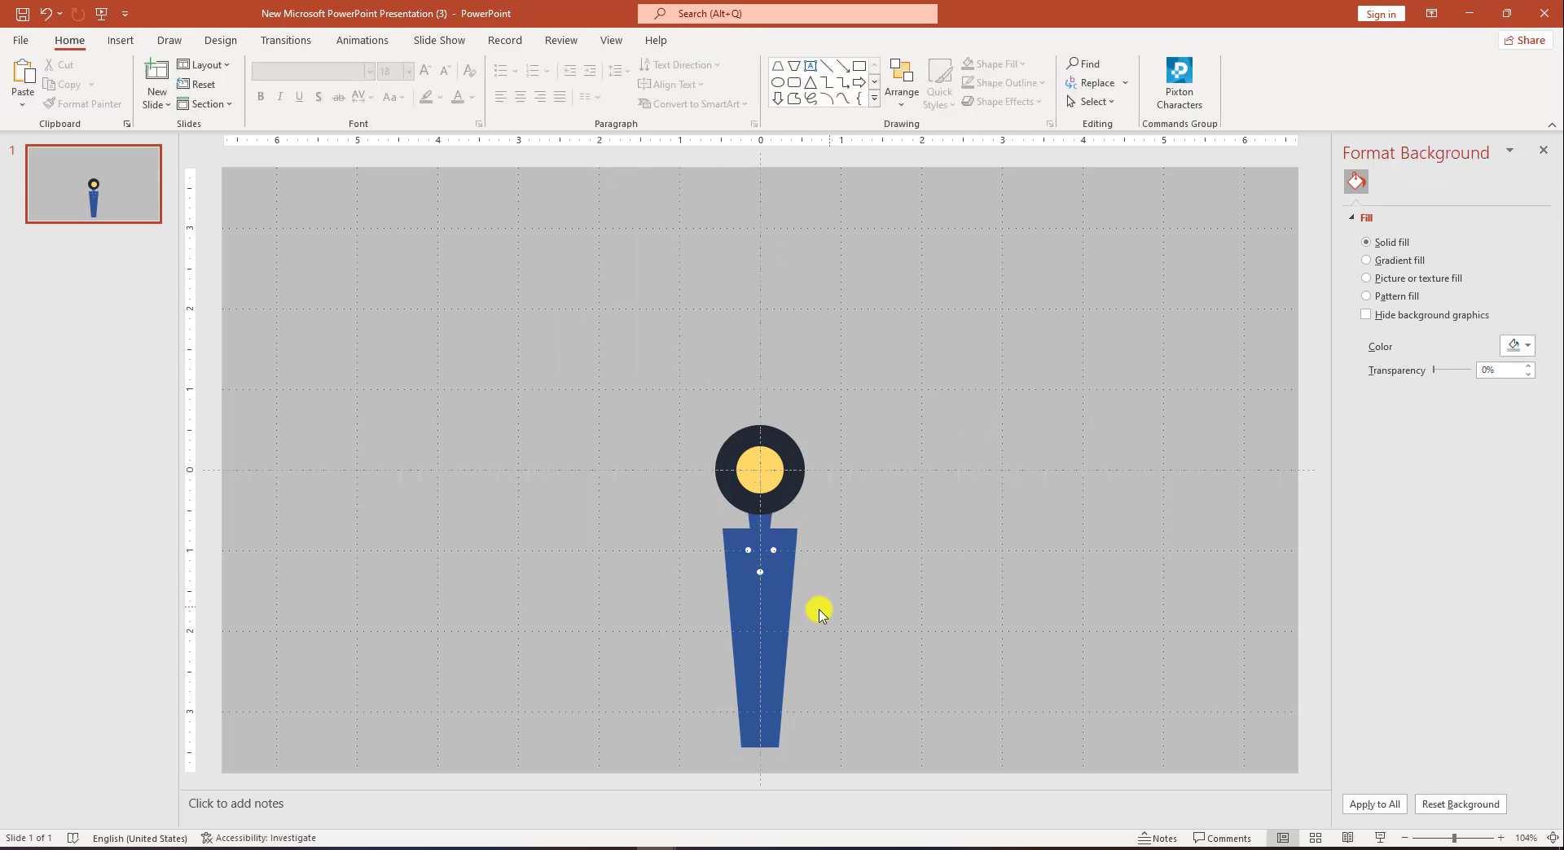
# Step: Duplicate the arm, turn the copy upside down directly above the hub, and send it behind the circles
pyautogui.click(777, 598)
pyautogui.doubleClick(778, 598)
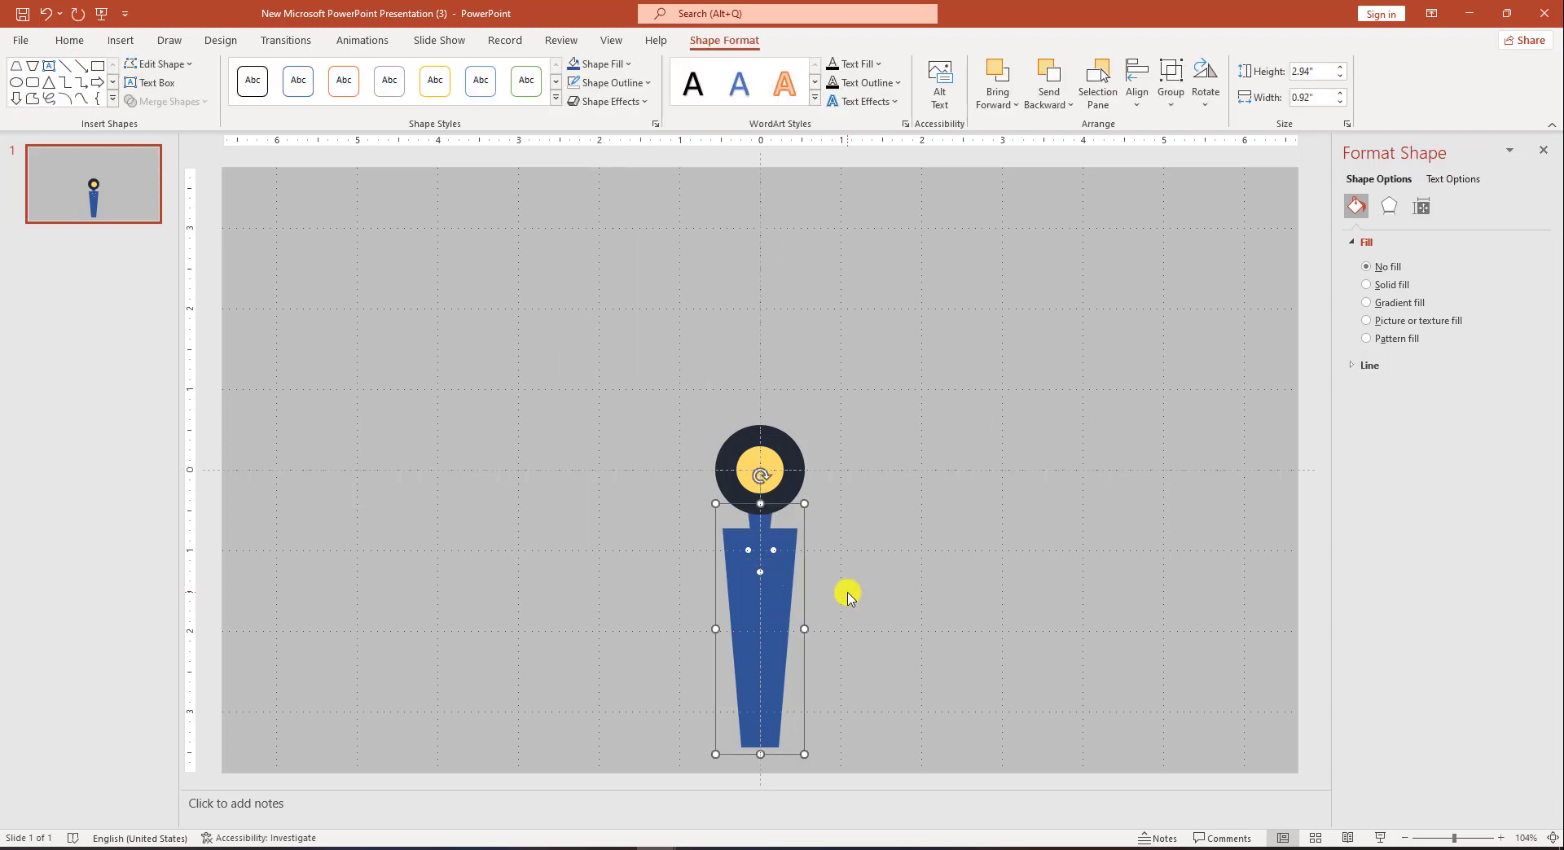
pyautogui.hotkey('ctrl', 'd')
pyautogui.moveTo(786, 635); pyautogui.dragTo(904, 630)
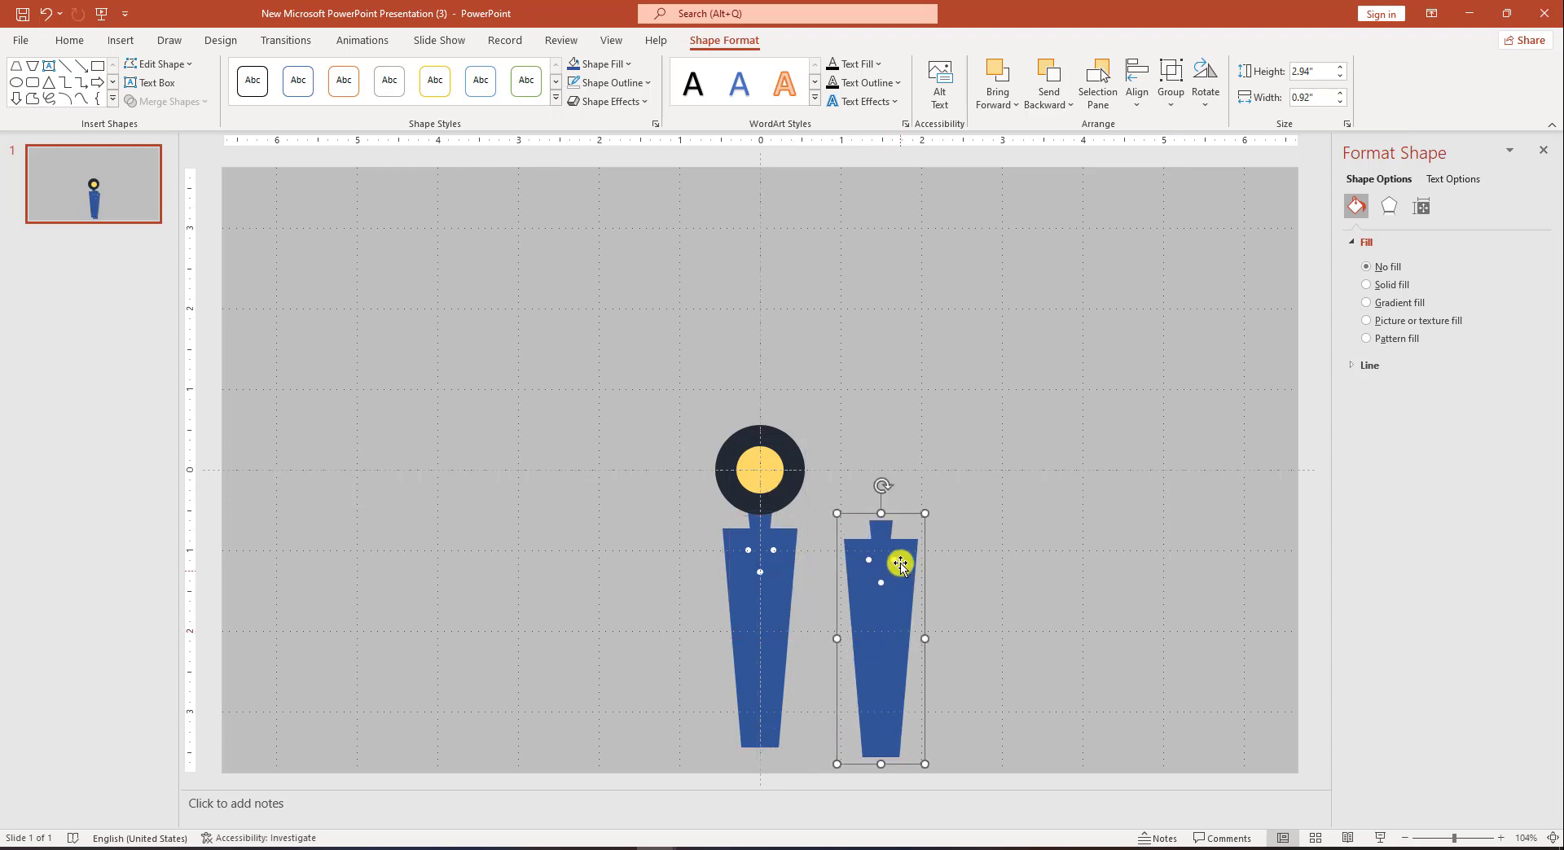
pyautogui.moveTo(881, 479); pyautogui.dragTo(766, 343)
pyautogui.rightClick(766, 343)
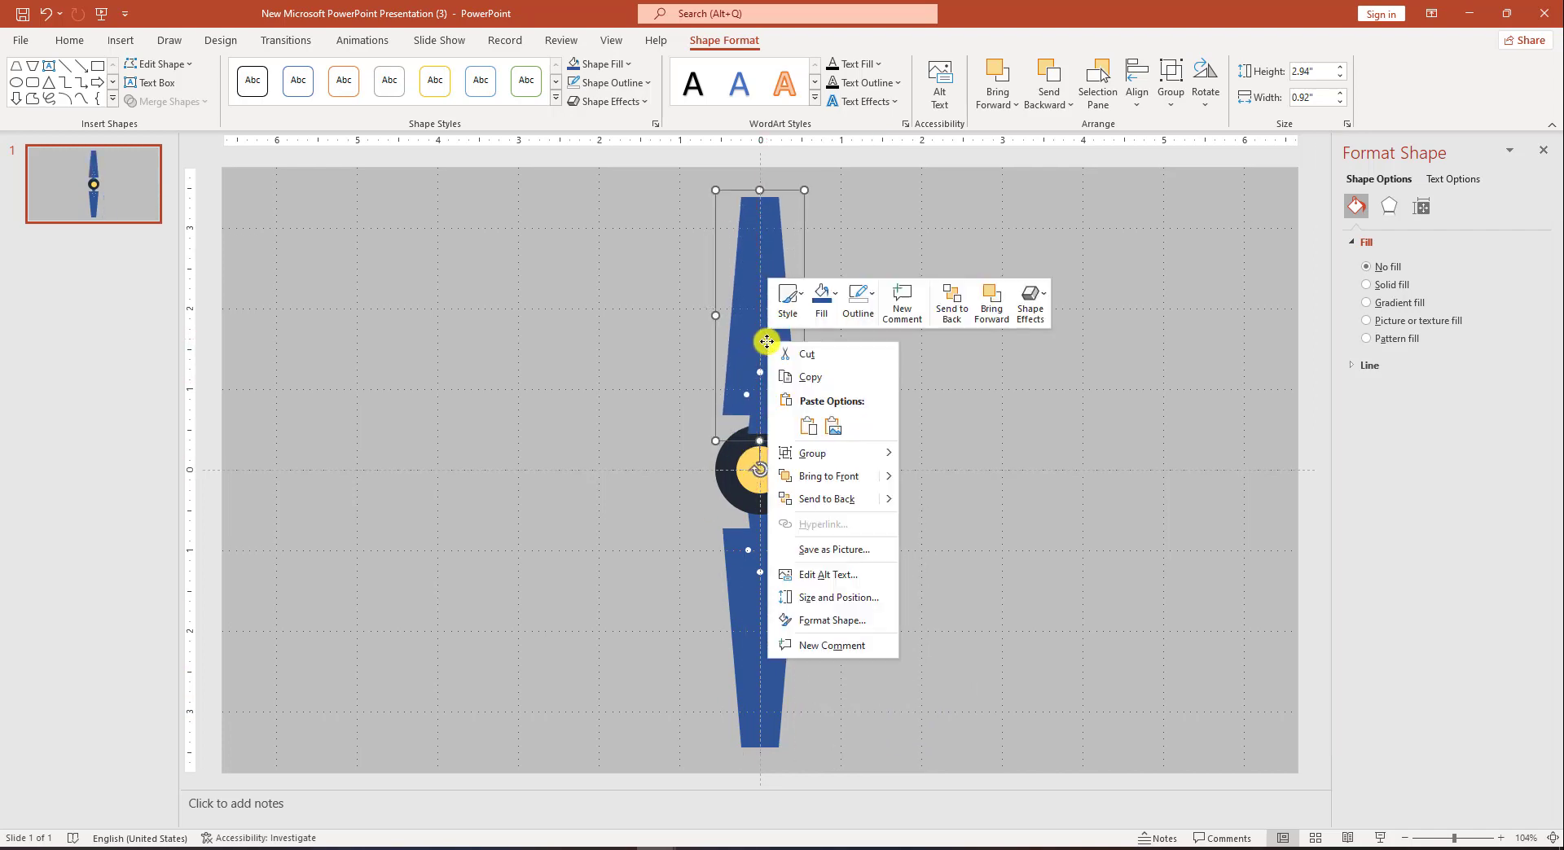
pyautogui.click(827, 500)
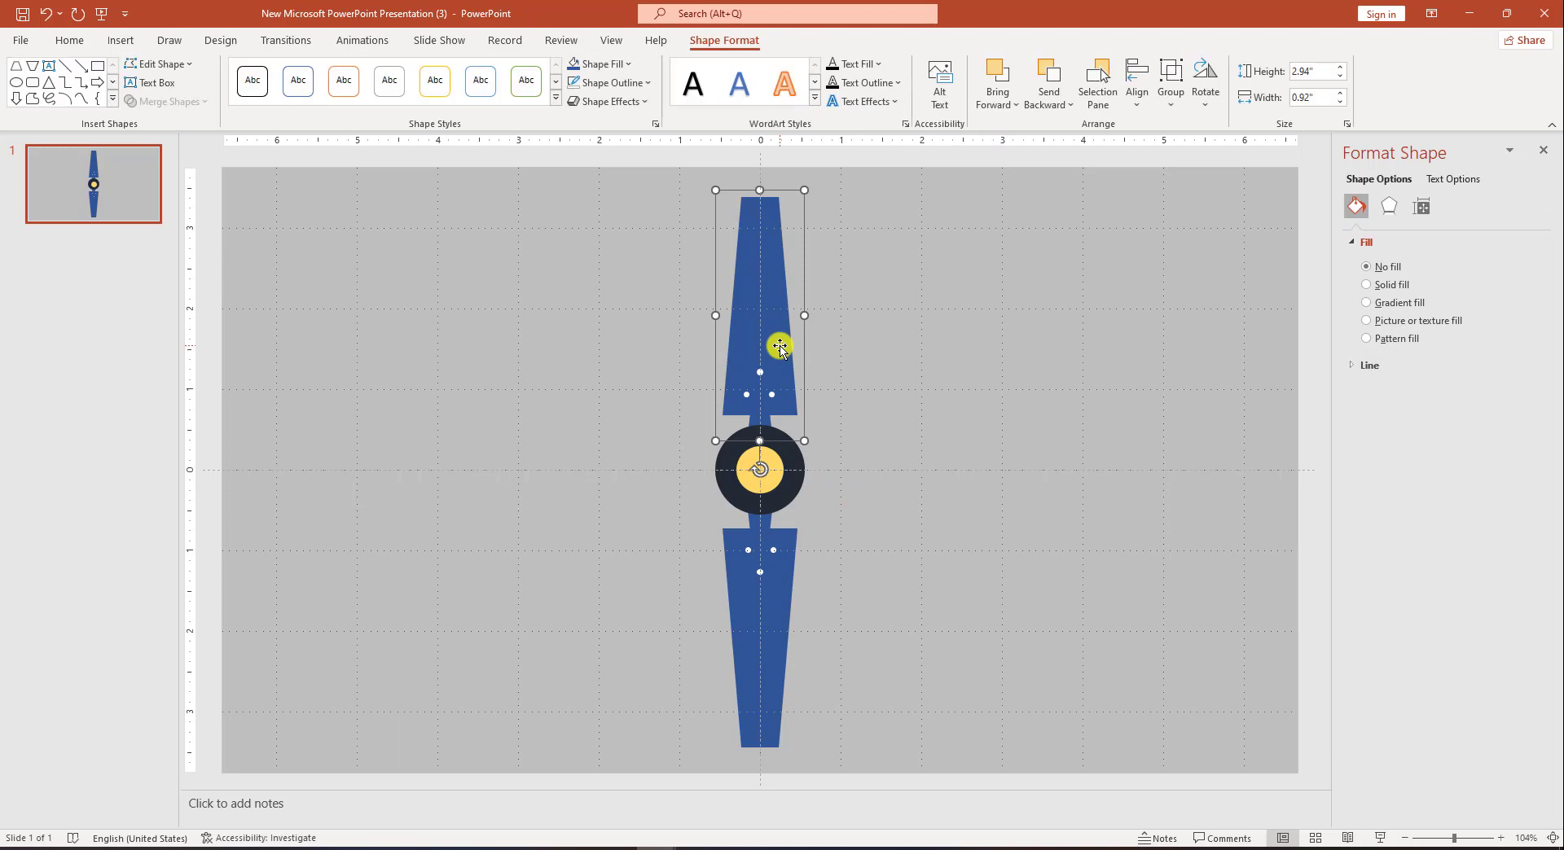
# Step: Nudge the upper and lower arms slightly closer to the hub and group the two arms
pyautogui.click(783, 571)
pyautogui.click(929, 573)
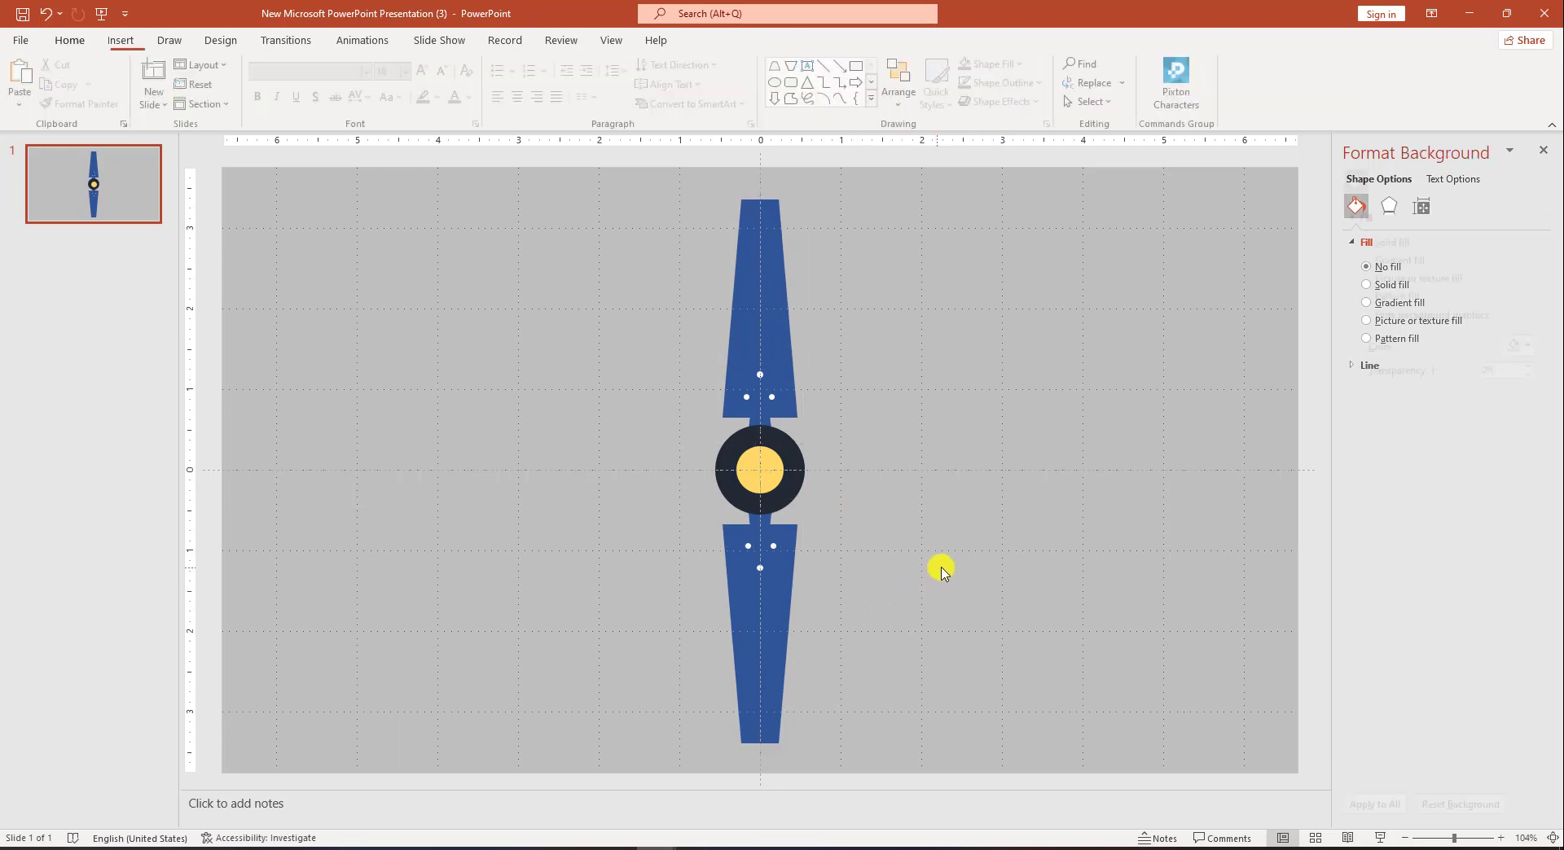
pyautogui.click(763, 293)
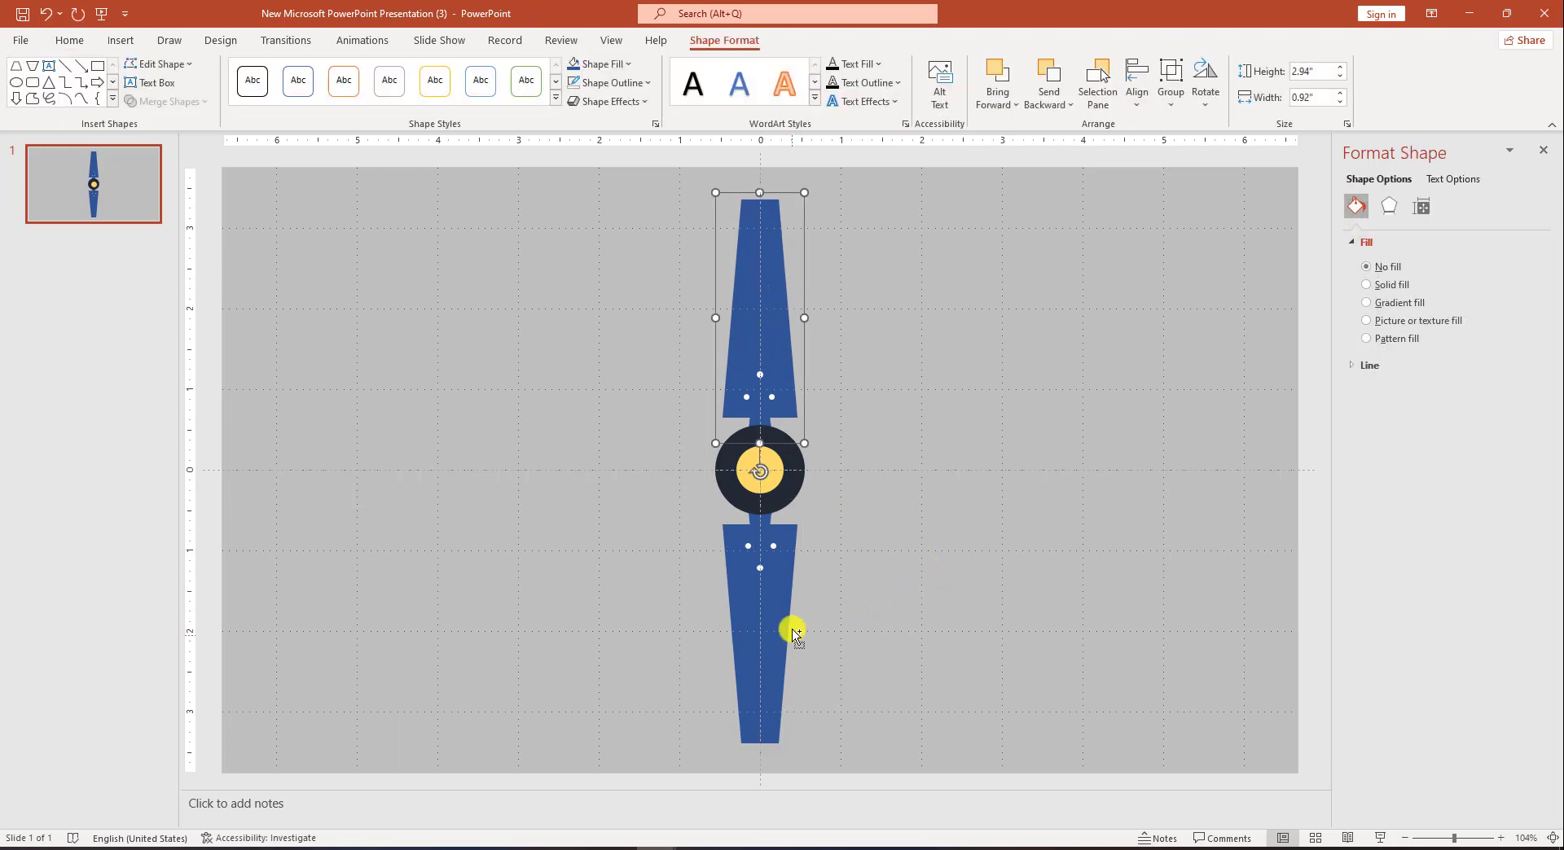
pyautogui.keyDown('shift'); pyautogui.click(780, 608); pyautogui.keyUp('shift')
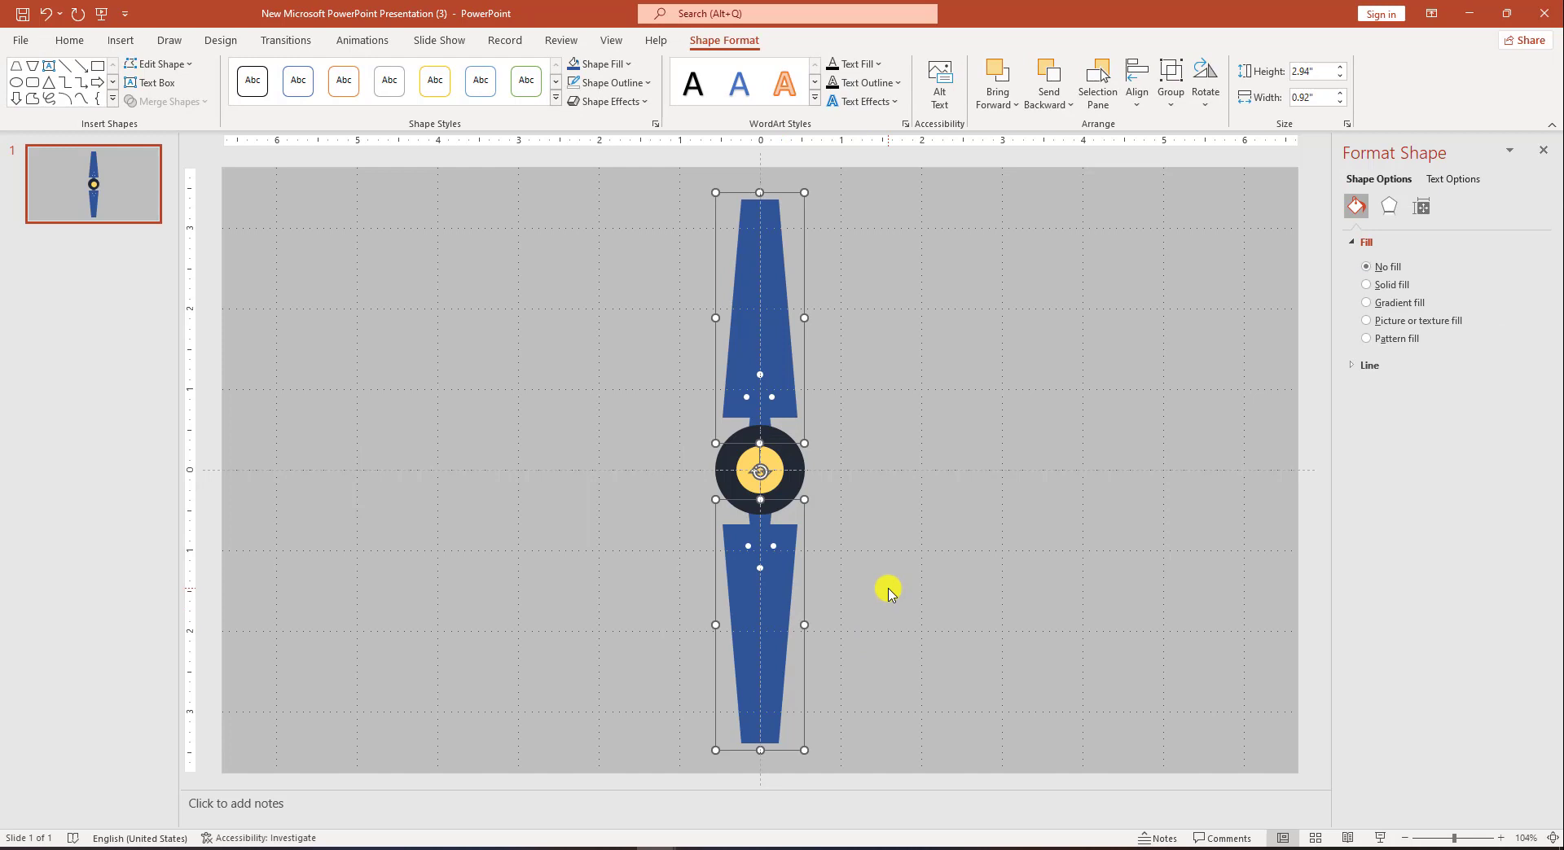
pyautogui.hotkey('ctrl', 'g')
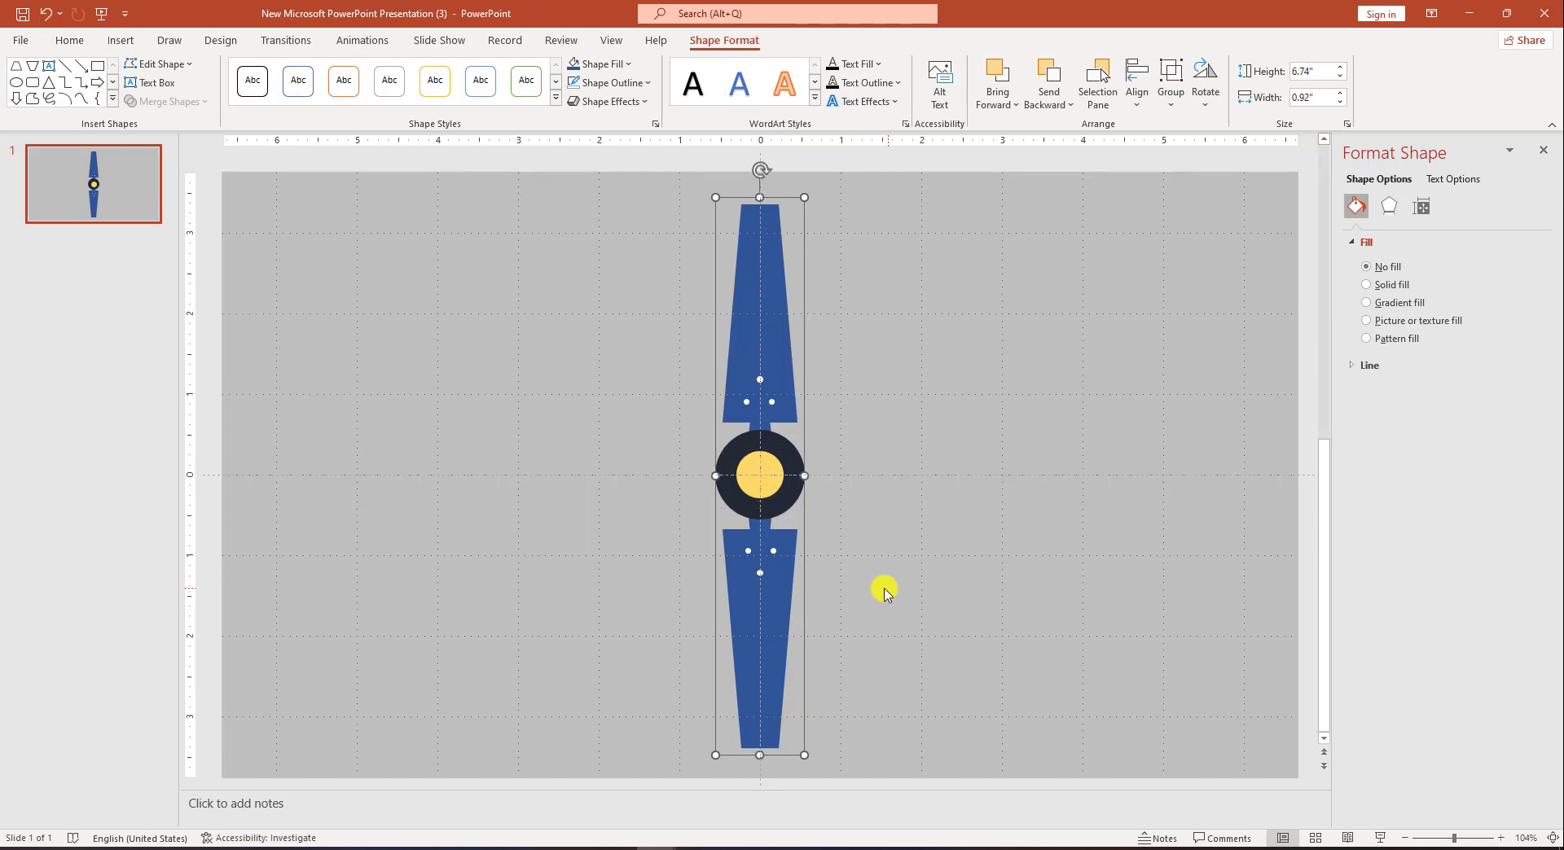
# Step: Make two copies of the grouped arm pair, spaced side by side to the right of the hub
pyautogui.moveTo(780, 601); pyautogui.dragTo(947, 607)
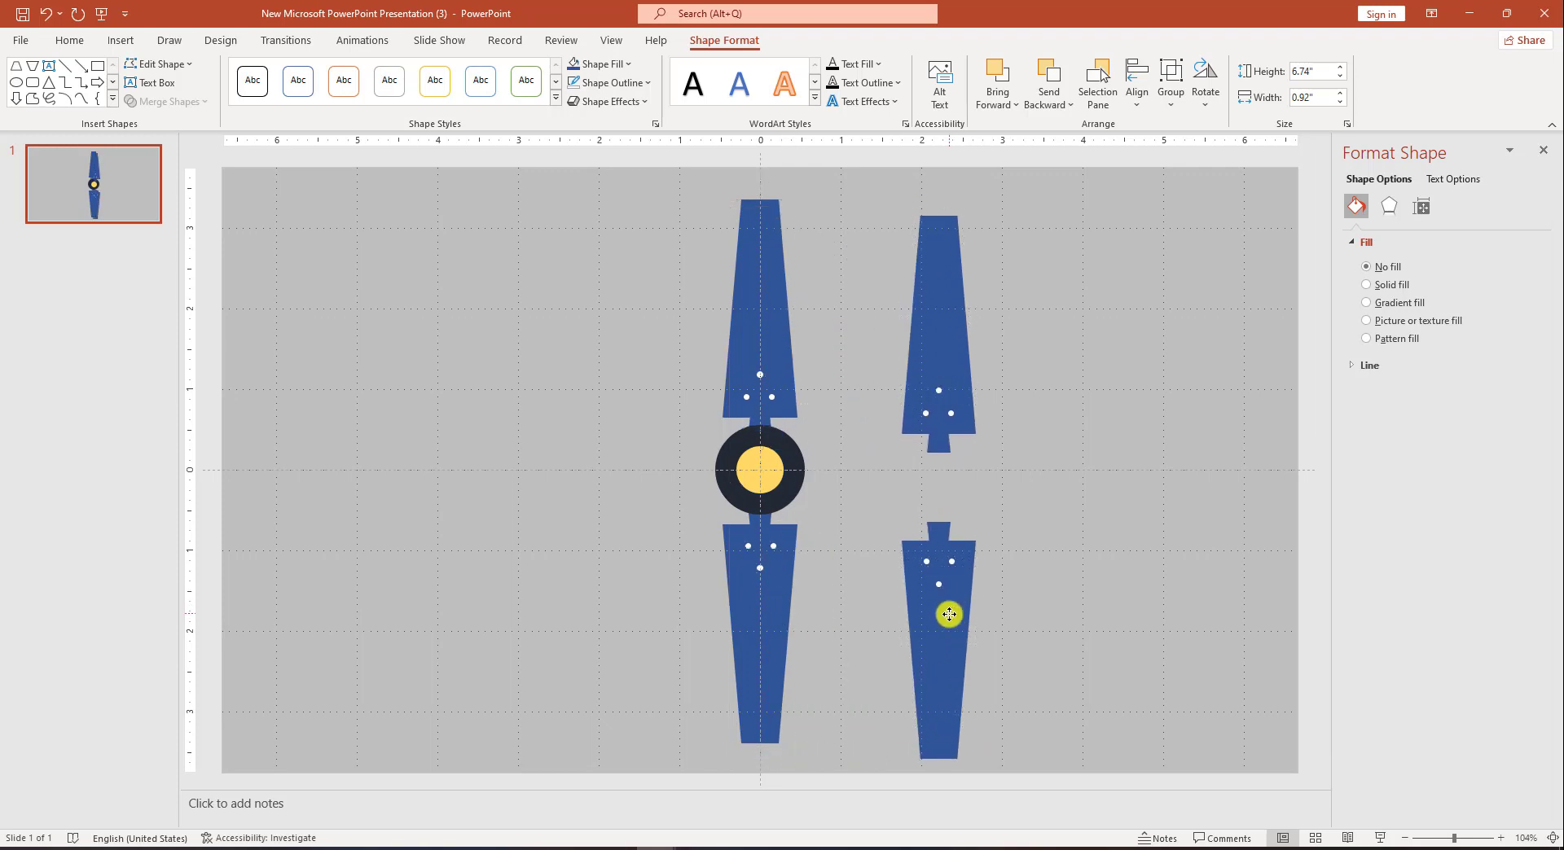
pyautogui.hotkey('ctrl', 'd')
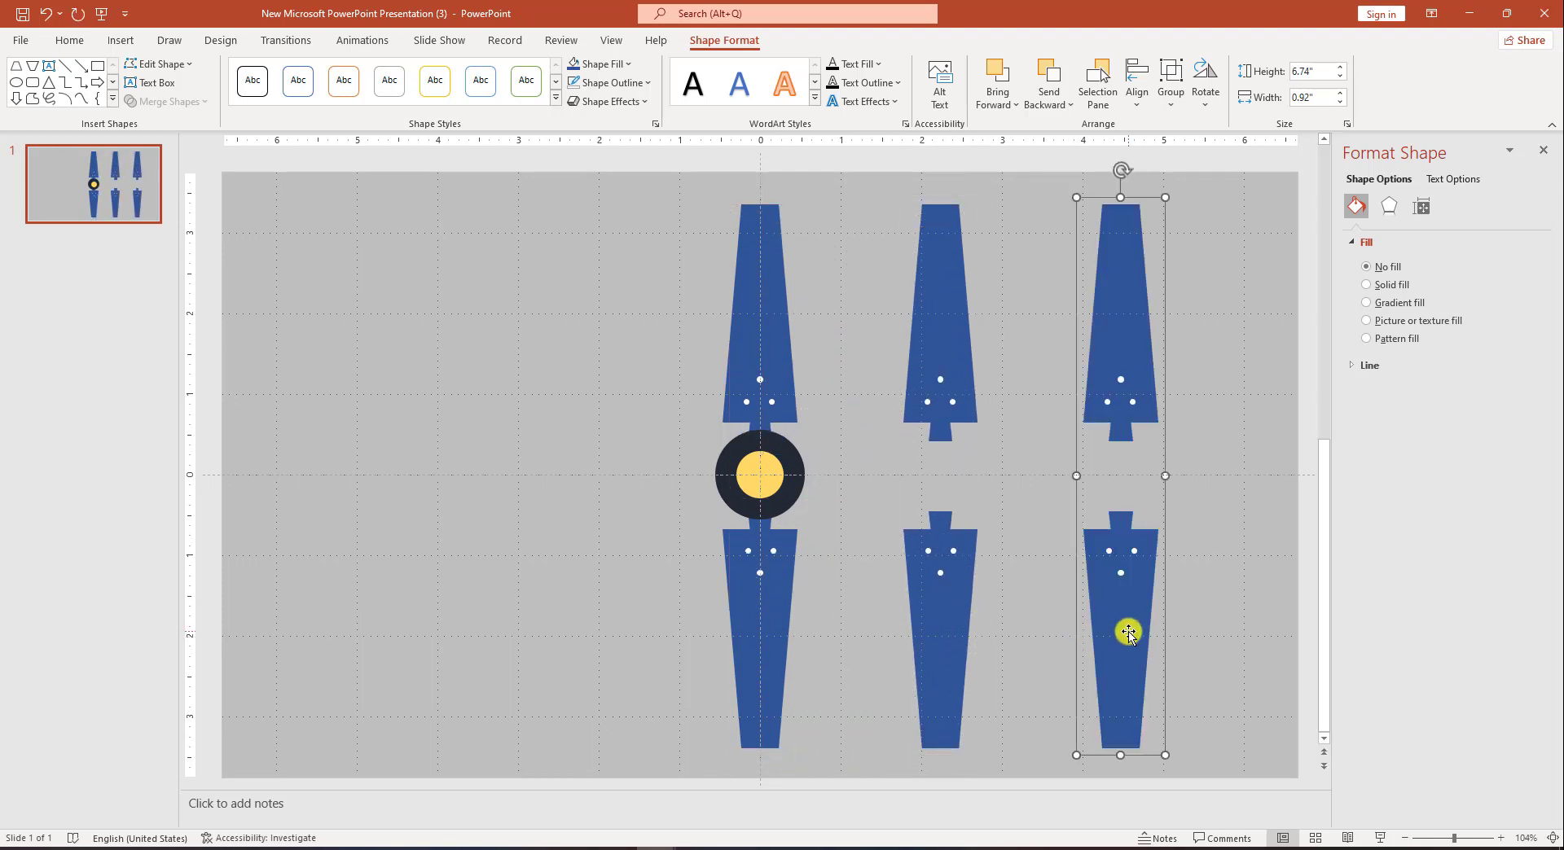
pyautogui.moveTo(1127, 632); pyautogui.dragTo(1120, 632)
# Step: Set the rotation of the first copied arm pair to 60° and of the second copied pair to 120°
pyautogui.click(943, 342)
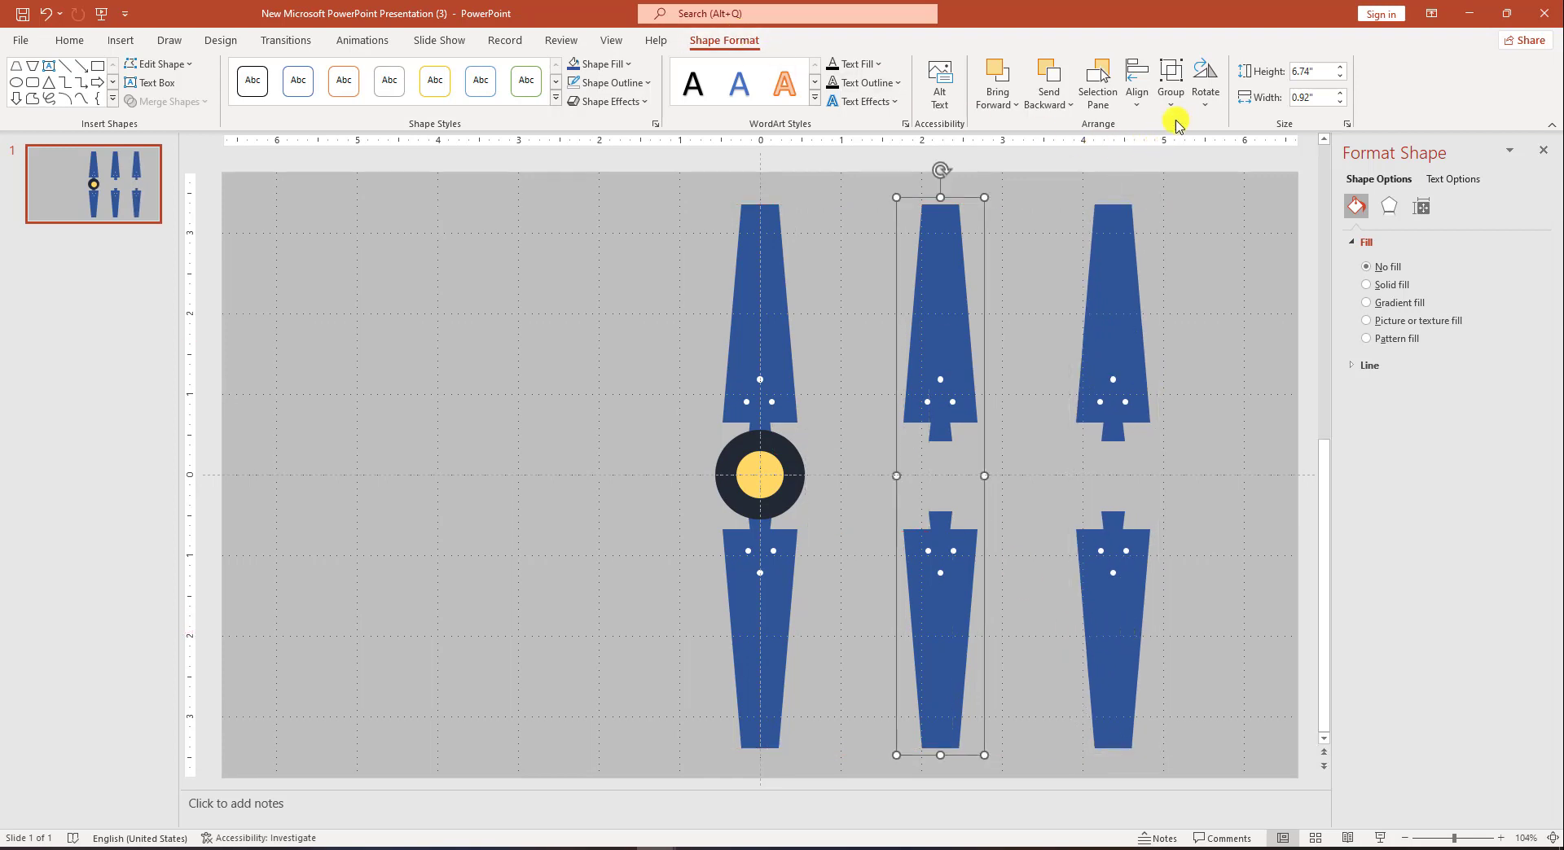
pyautogui.click(1208, 105)
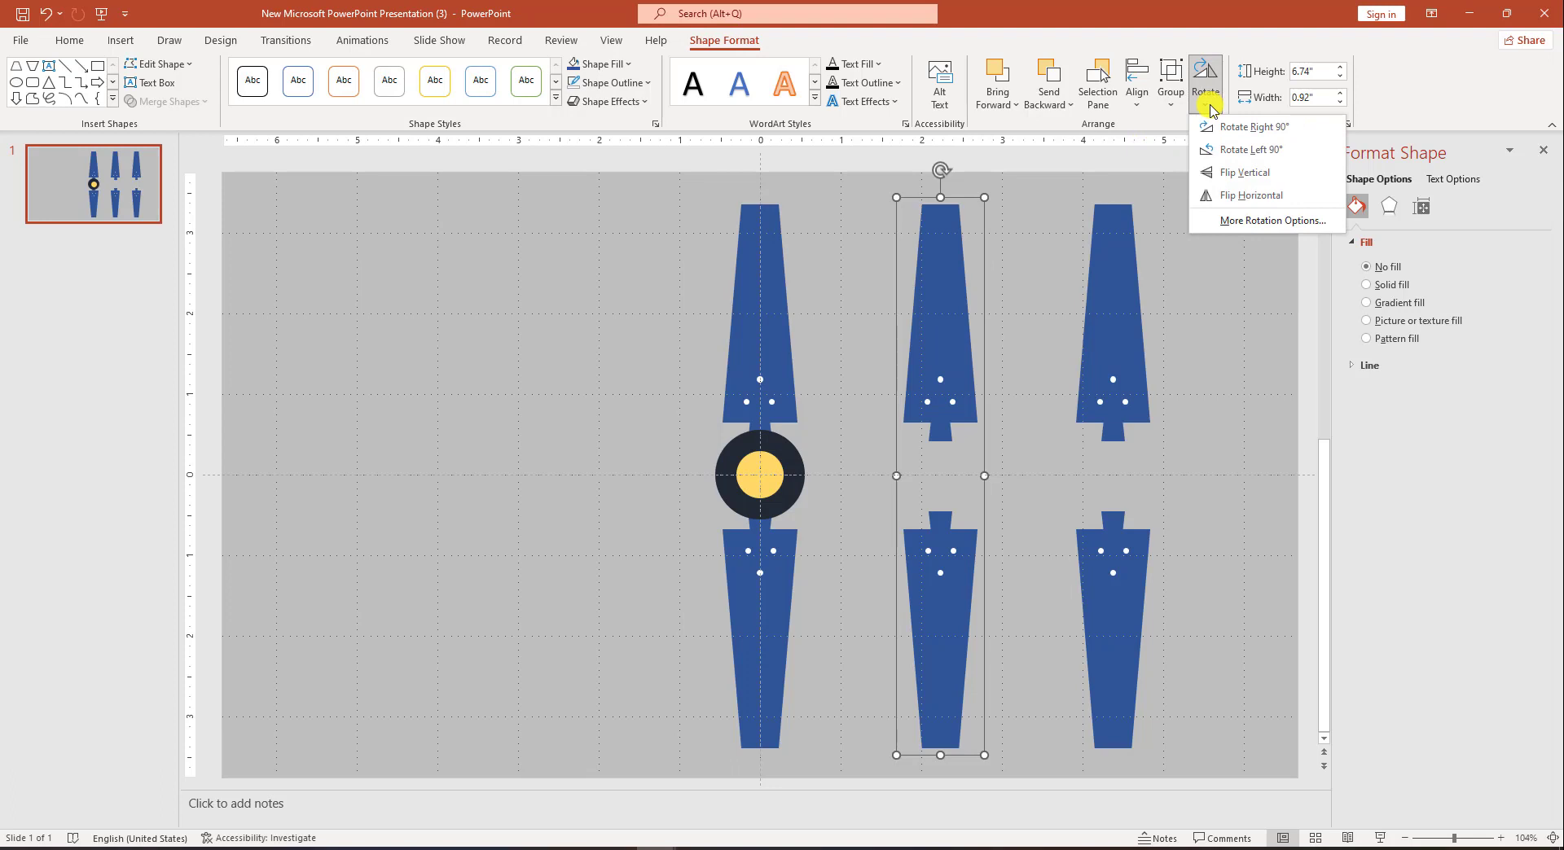
pyautogui.click(1258, 221)
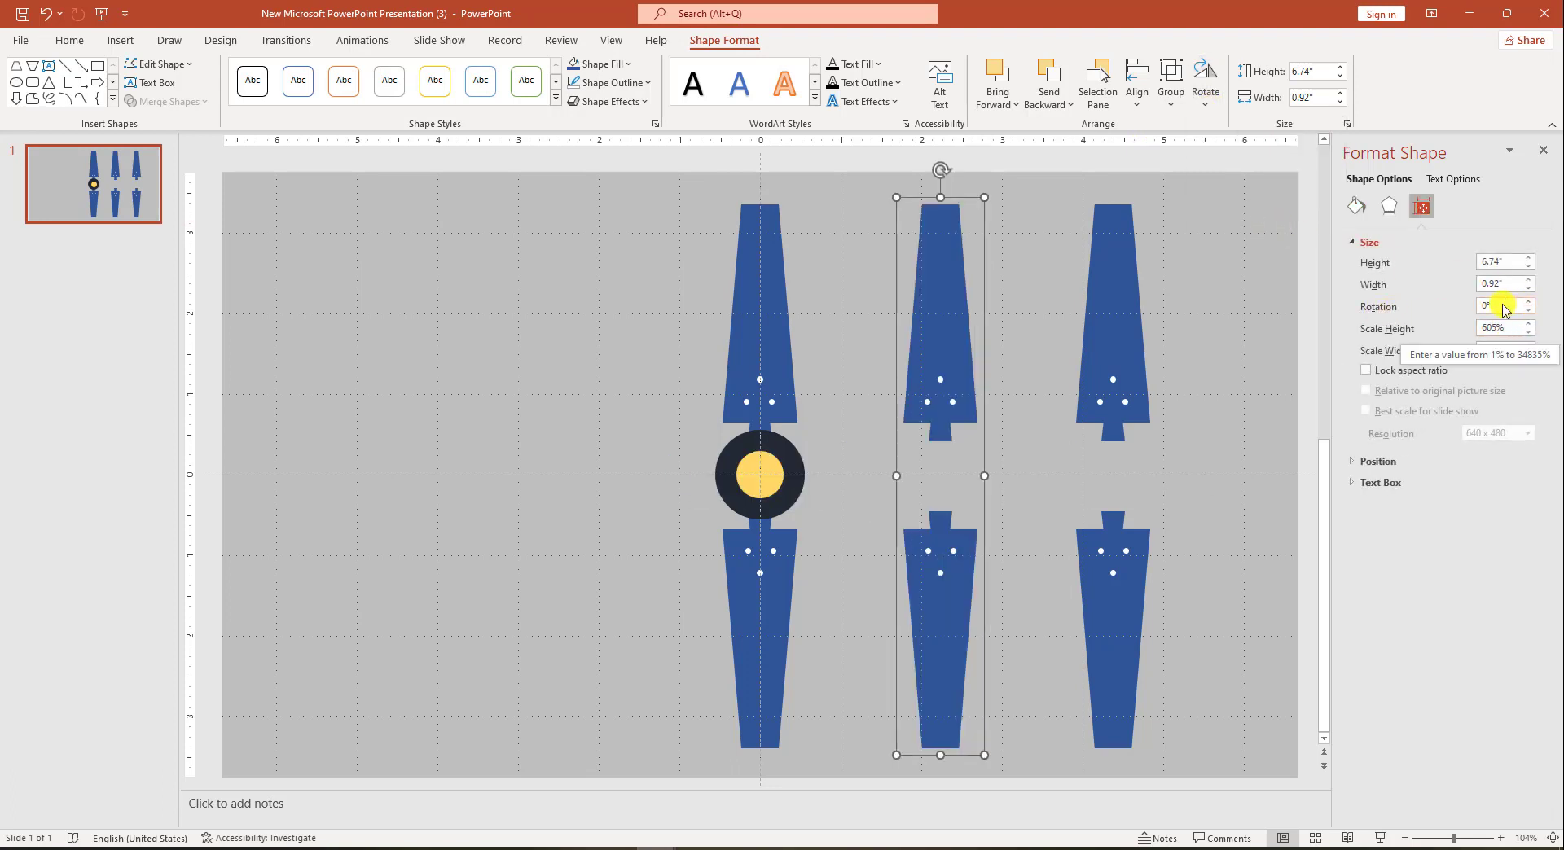
pyautogui.moveTo(1502, 309); pyautogui.dragTo(1449, 306)
pyautogui.write('60')
pyautogui.press('Return')
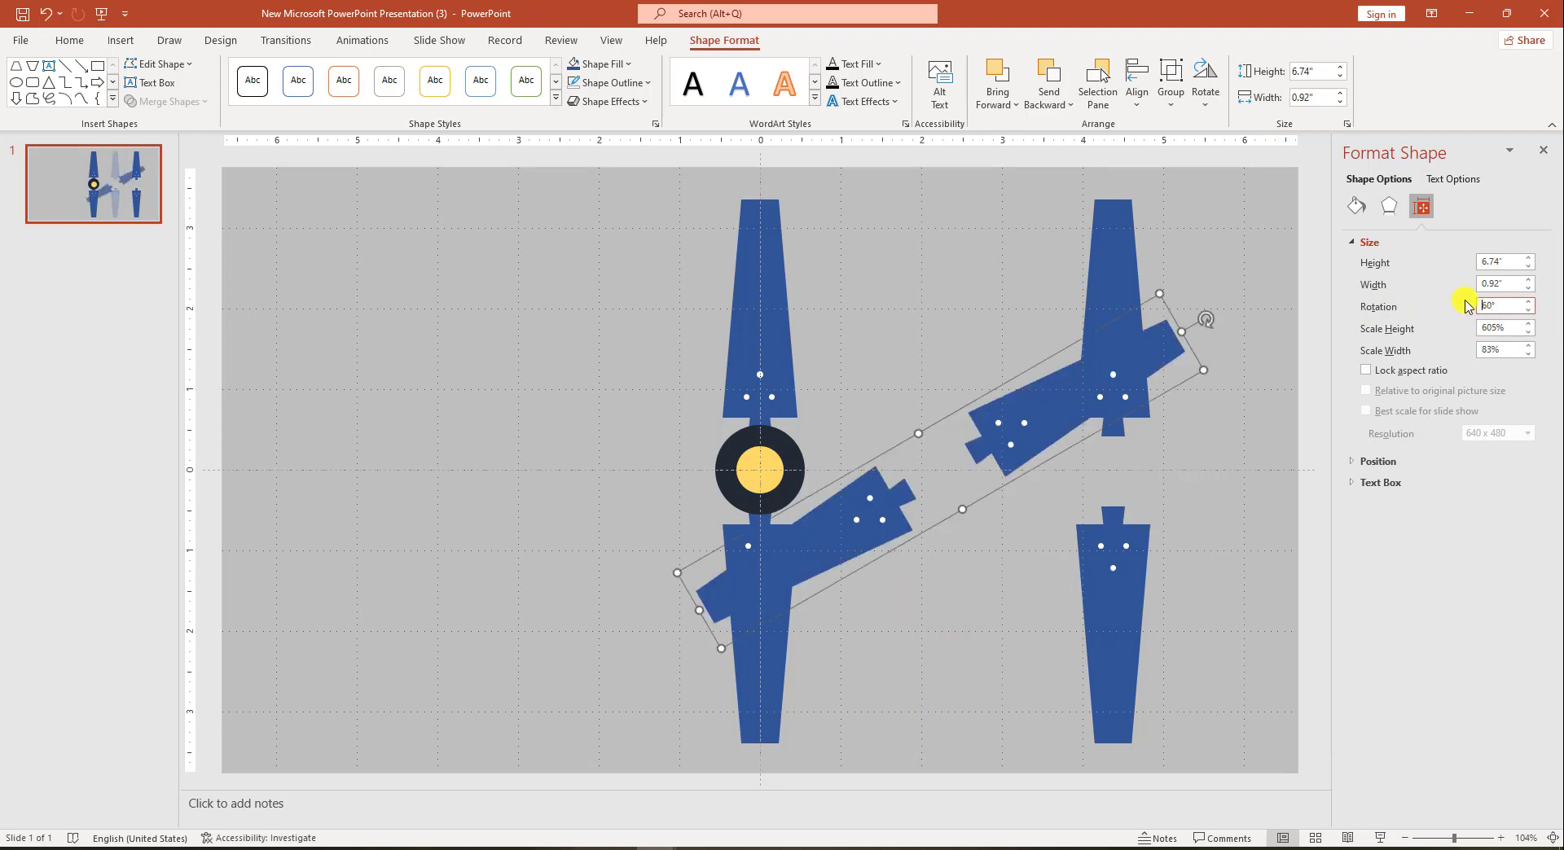
pyautogui.click(1105, 238)
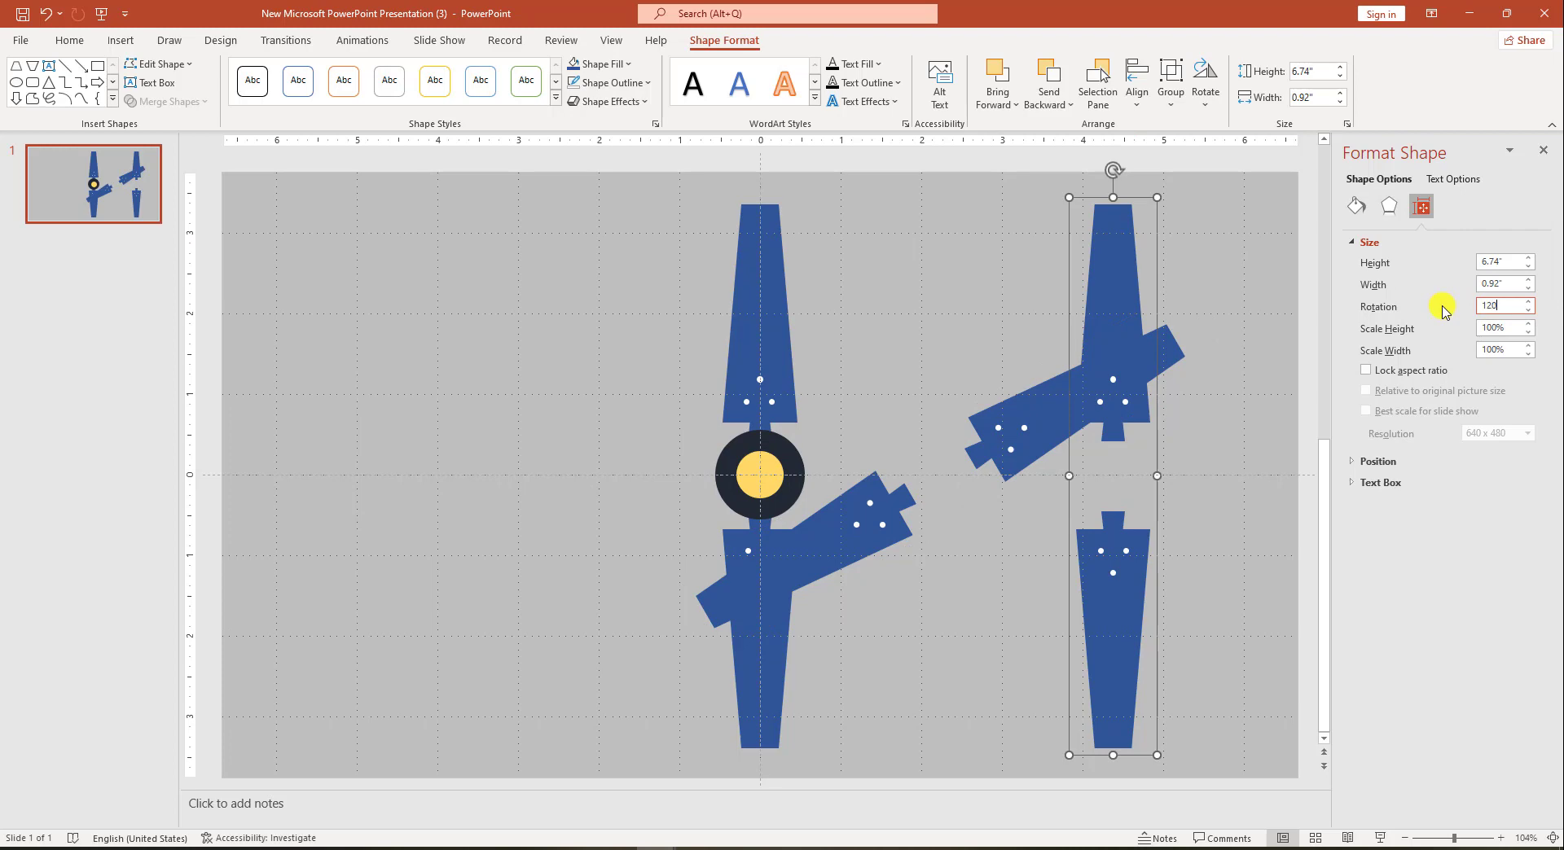
pyautogui.press('Return')
# Step: Center both rotated arm pairs on the hub to form a six-armed star and send them behind the circles
pyautogui.moveTo(785, 541); pyautogui.dragTo(614, 539)
pyautogui.moveTo(1204, 540); pyautogui.dragTo(863, 532)
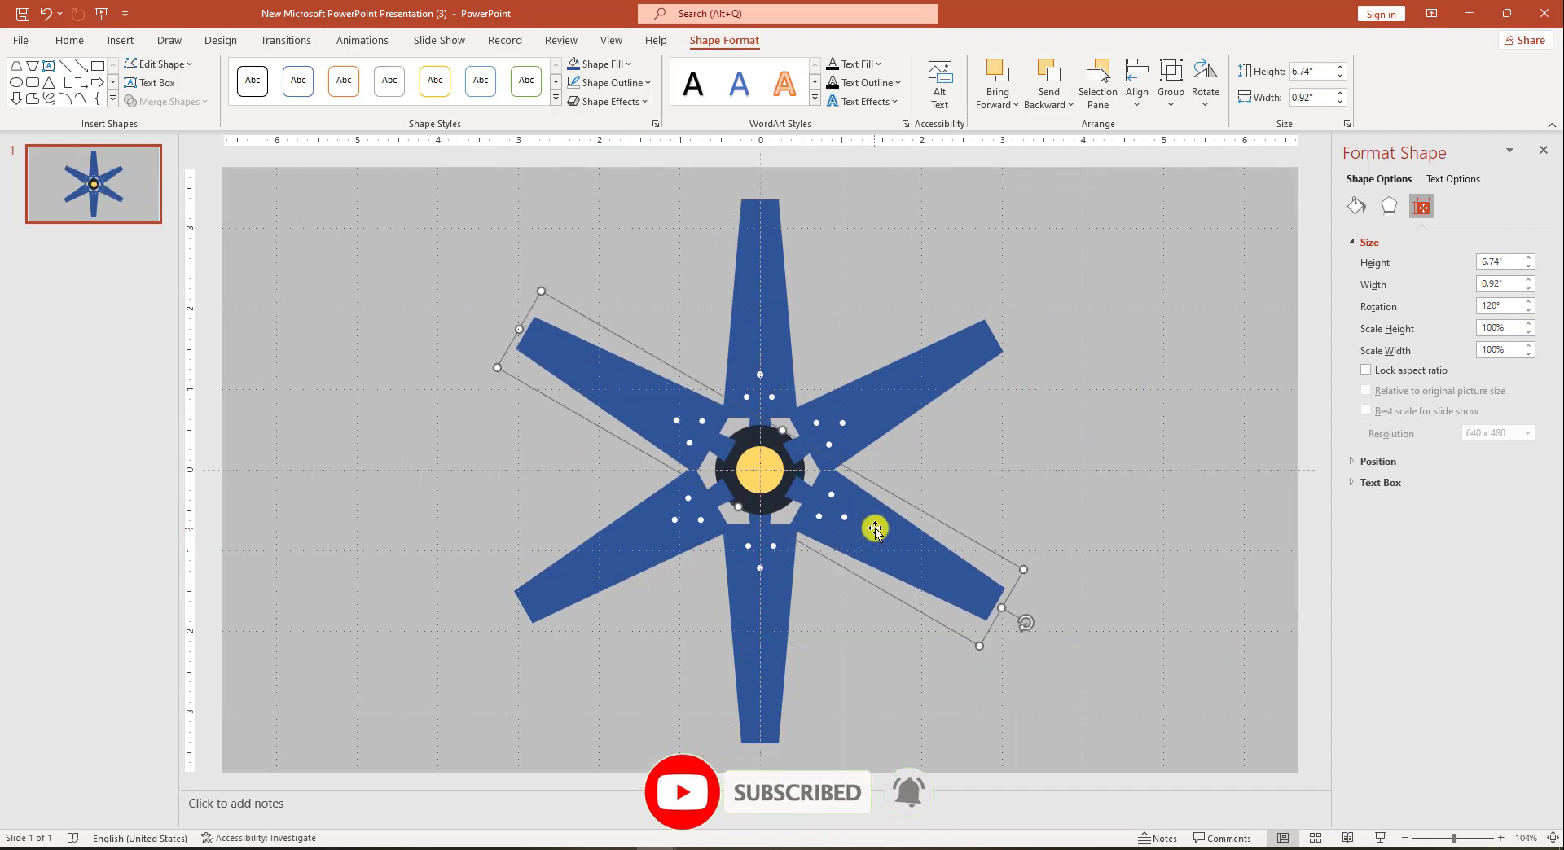
pyautogui.rightClick(875, 529)
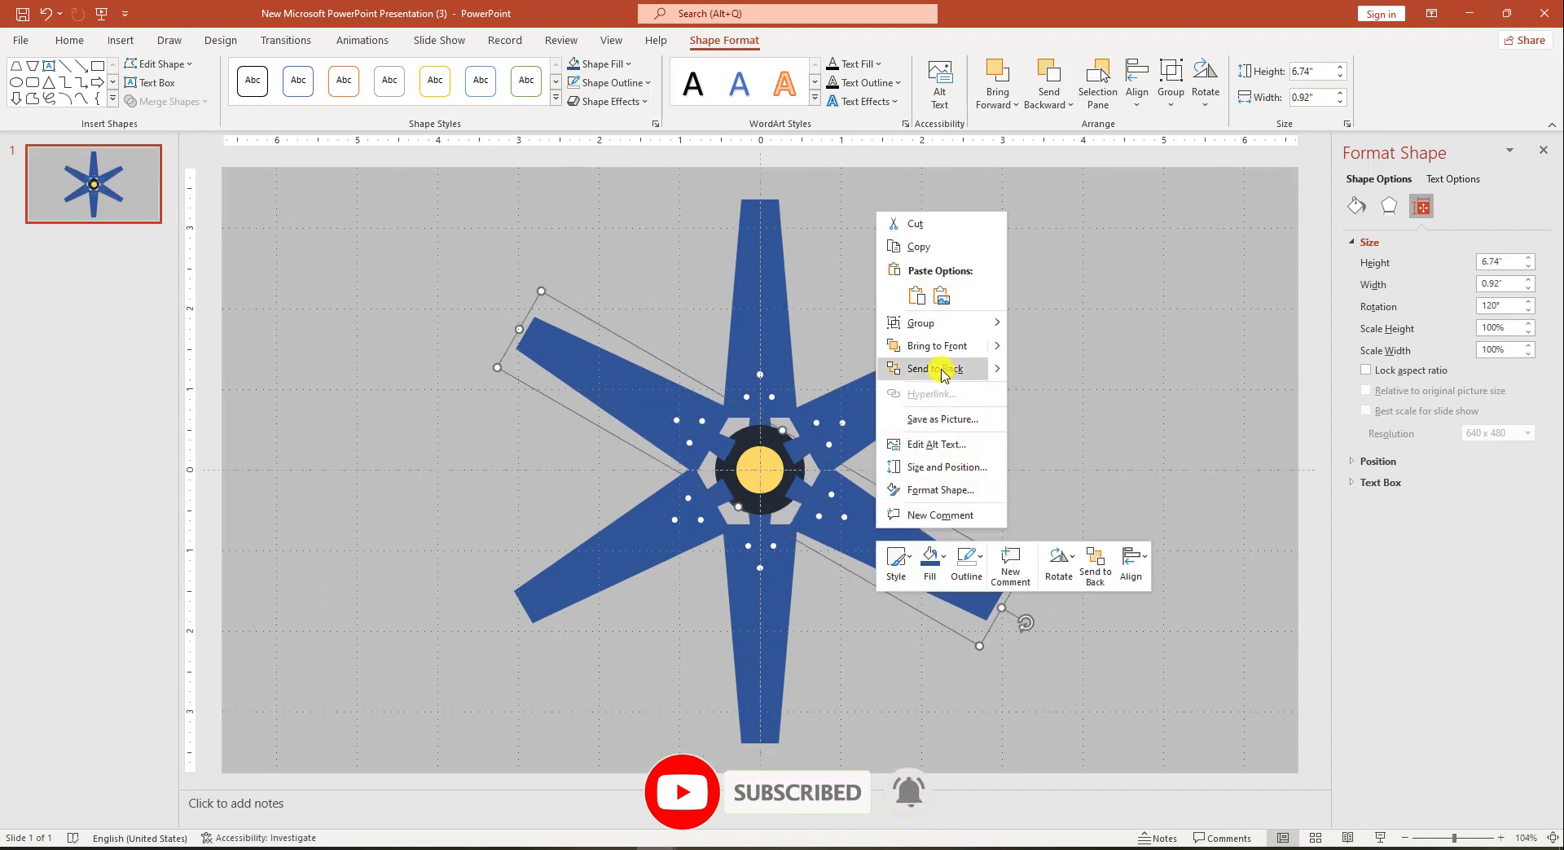
pyautogui.click(926, 384)
pyautogui.click(926, 385)
pyautogui.rightClick(927, 384)
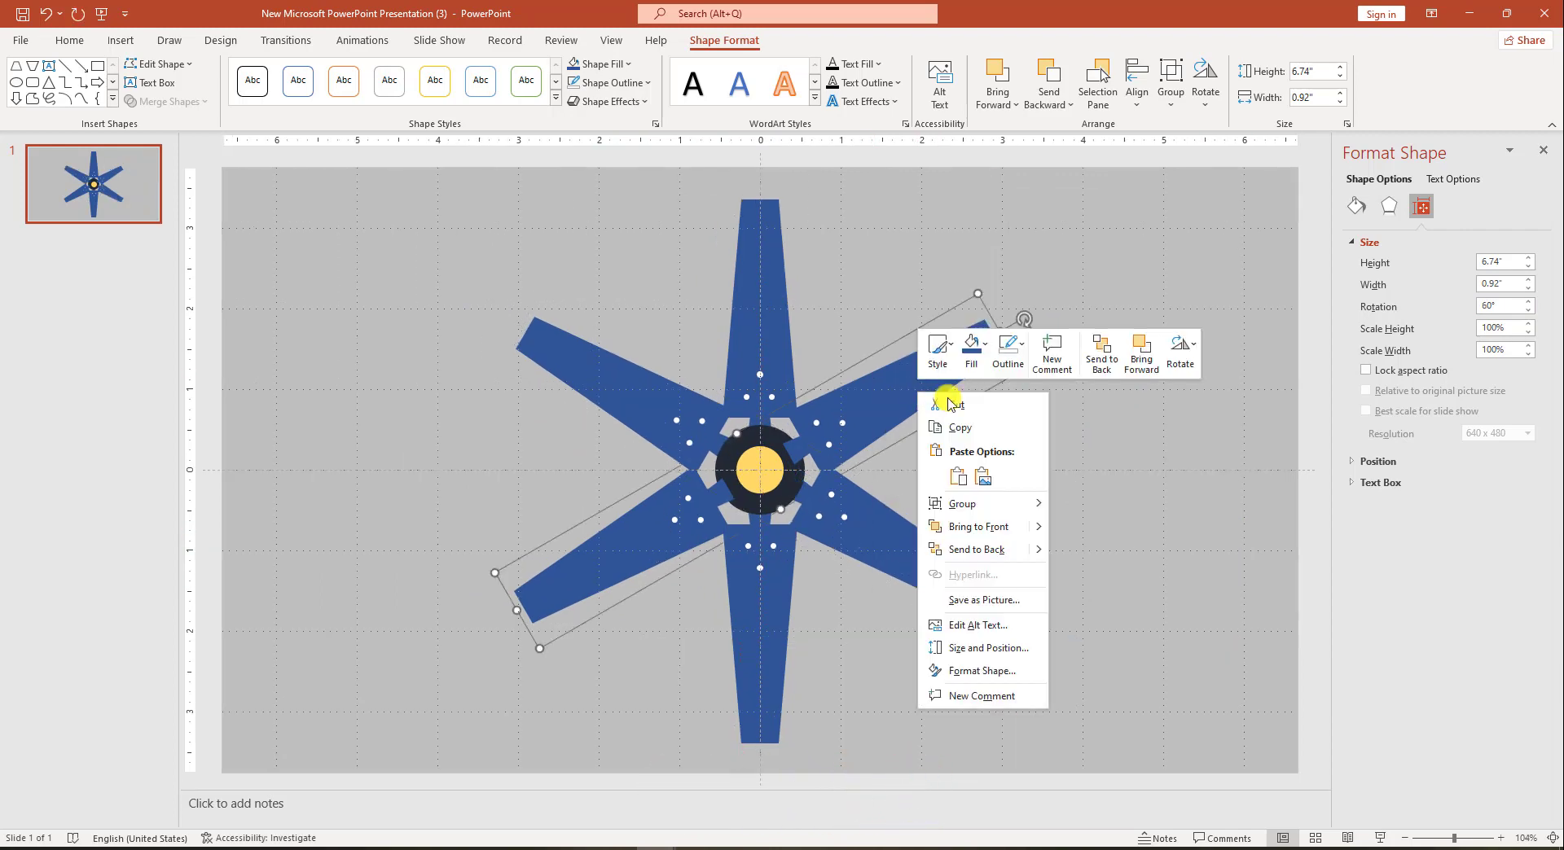
pyautogui.click(981, 528)
pyautogui.click(1047, 466)
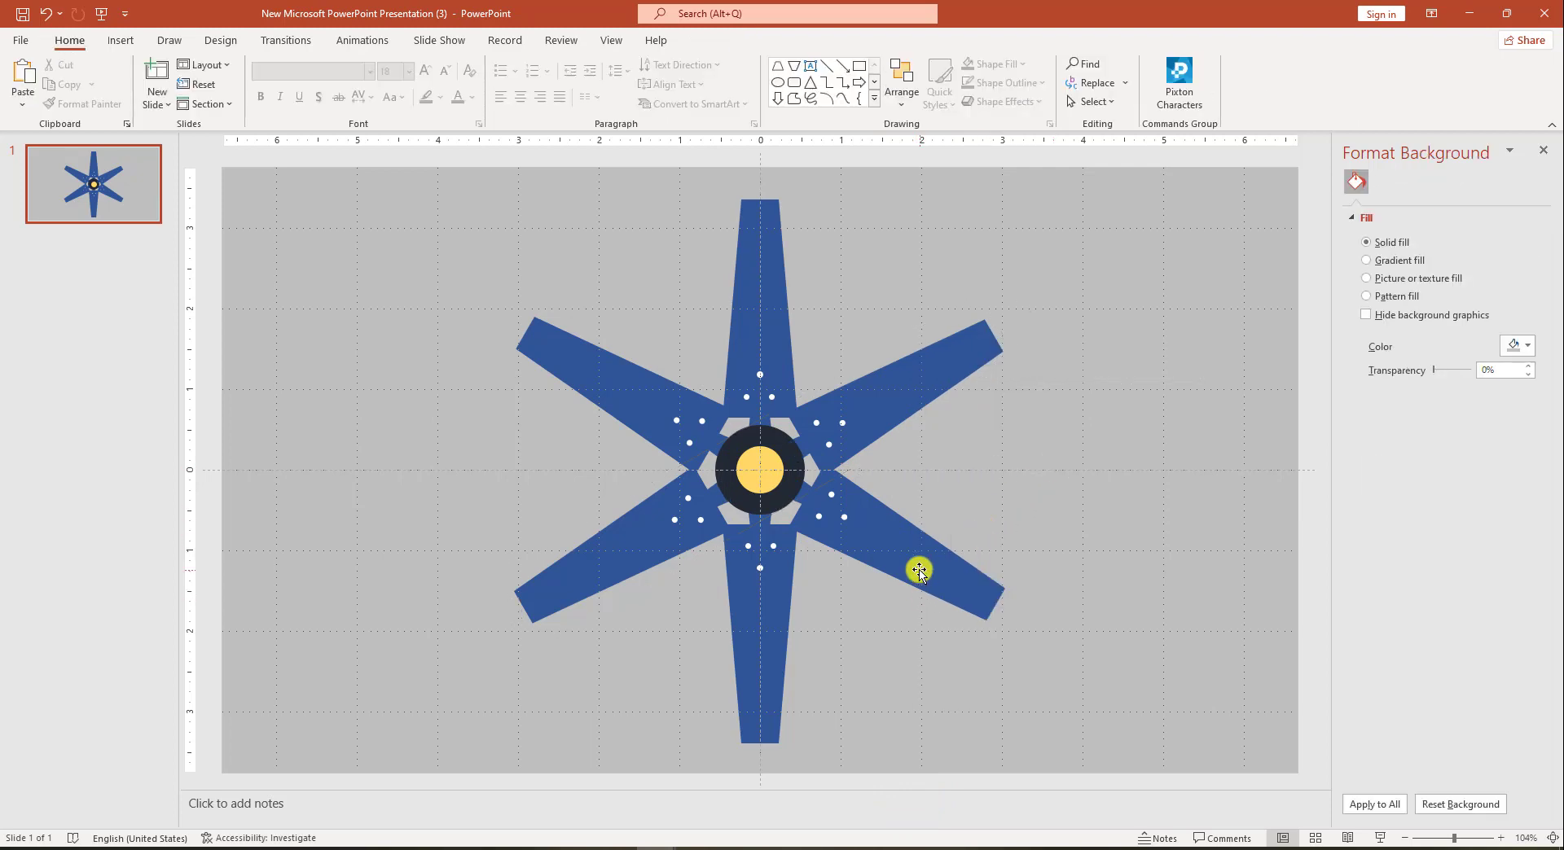
# Step: Ungroup all three arm pairs around the hub so that each arm can be selected separately
pyautogui.click(914, 562)
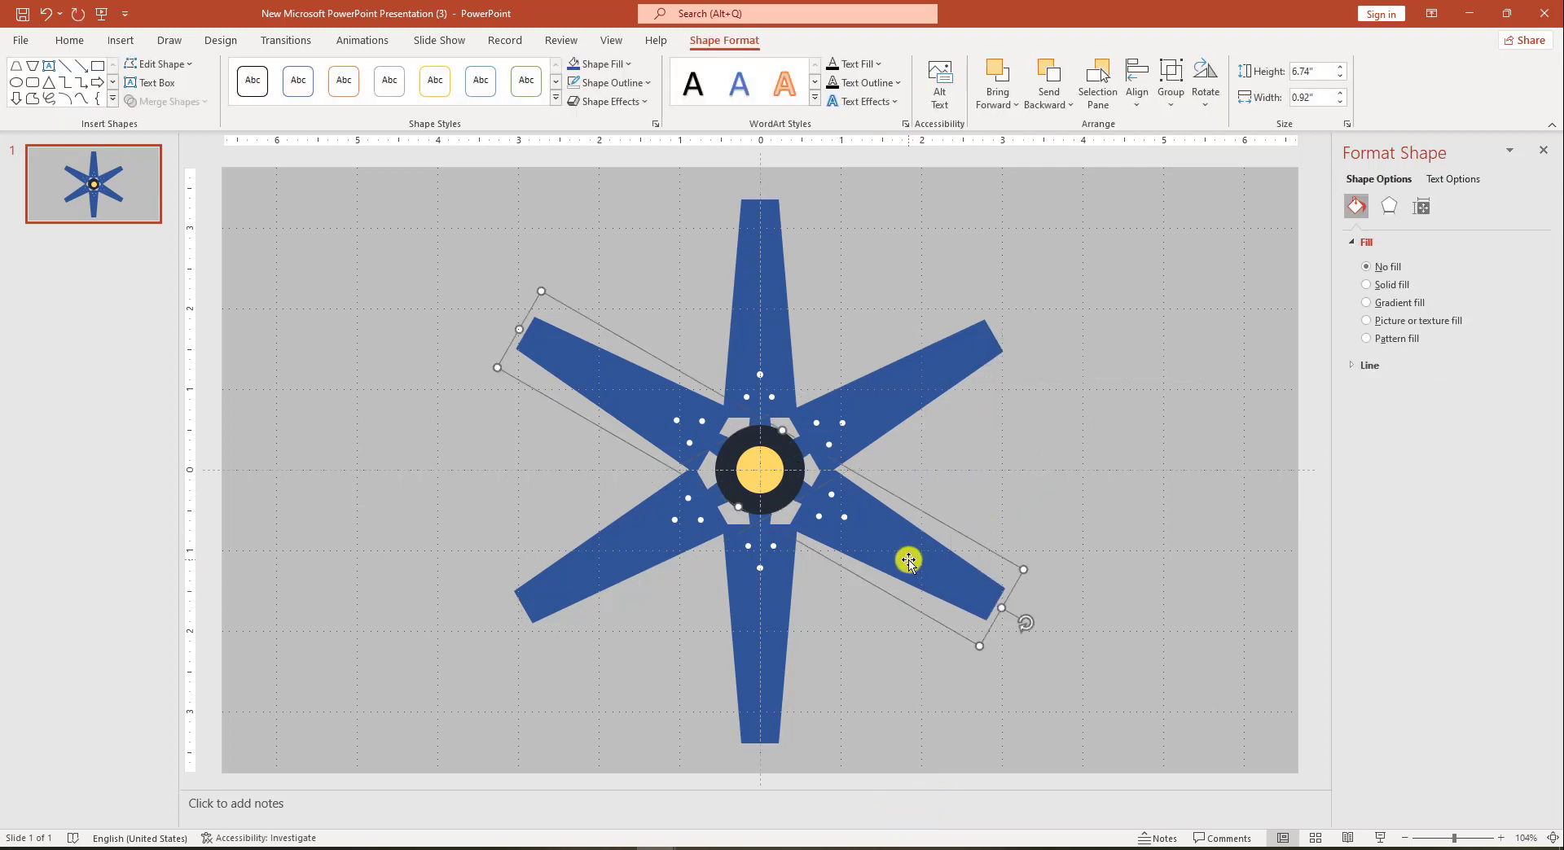
pyautogui.rightClick(908, 561)
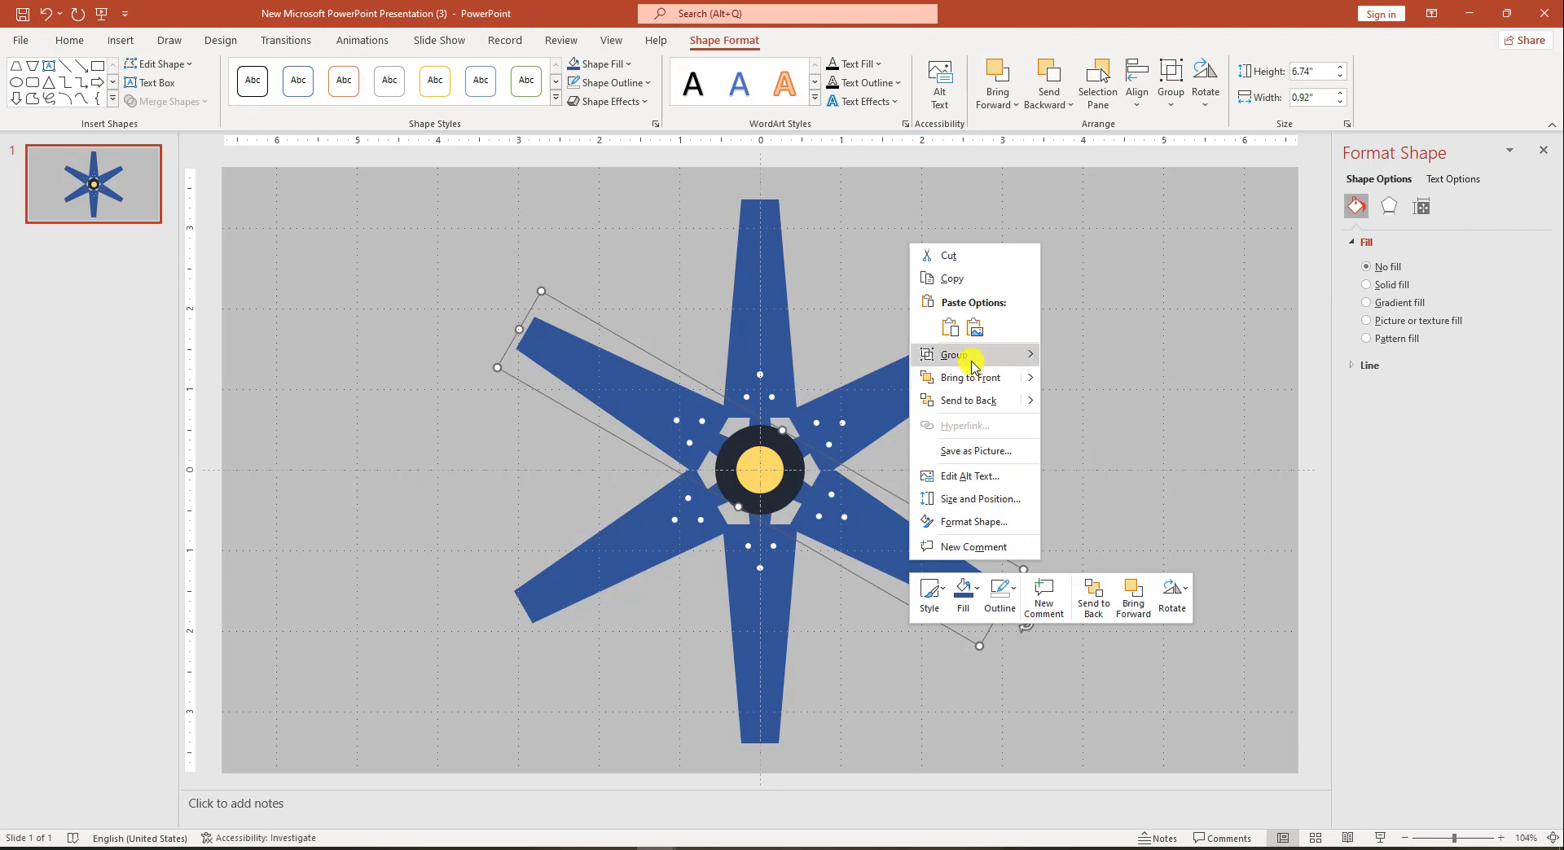
pyautogui.moveTo(978, 359)
pyautogui.click(1092, 405)
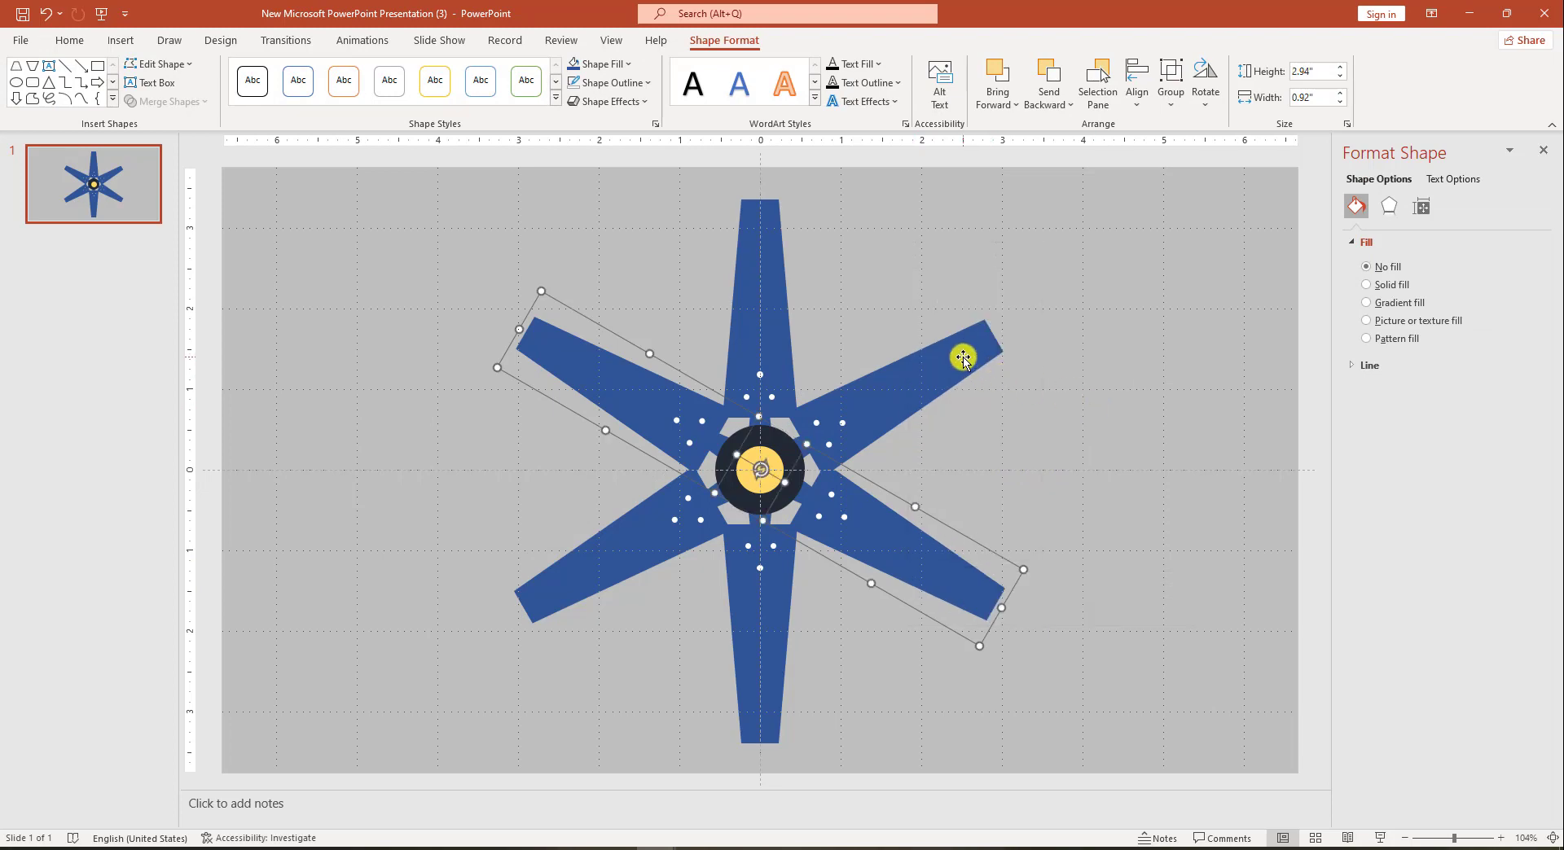
pyautogui.click(963, 356)
pyautogui.rightClick(964, 356)
pyautogui.moveTo(1040, 471)
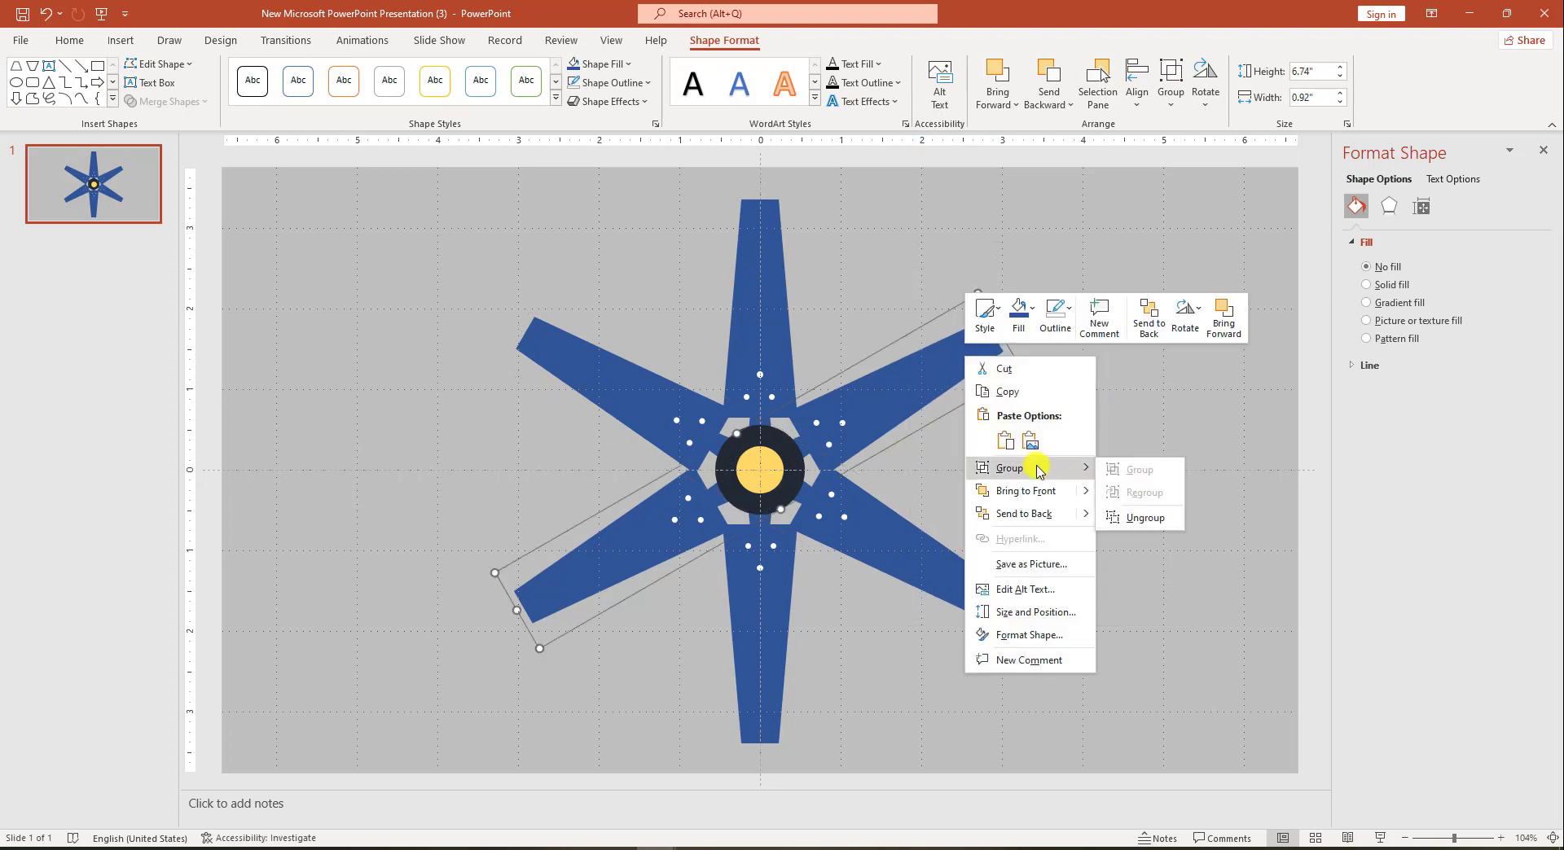
pyautogui.click(1120, 517)
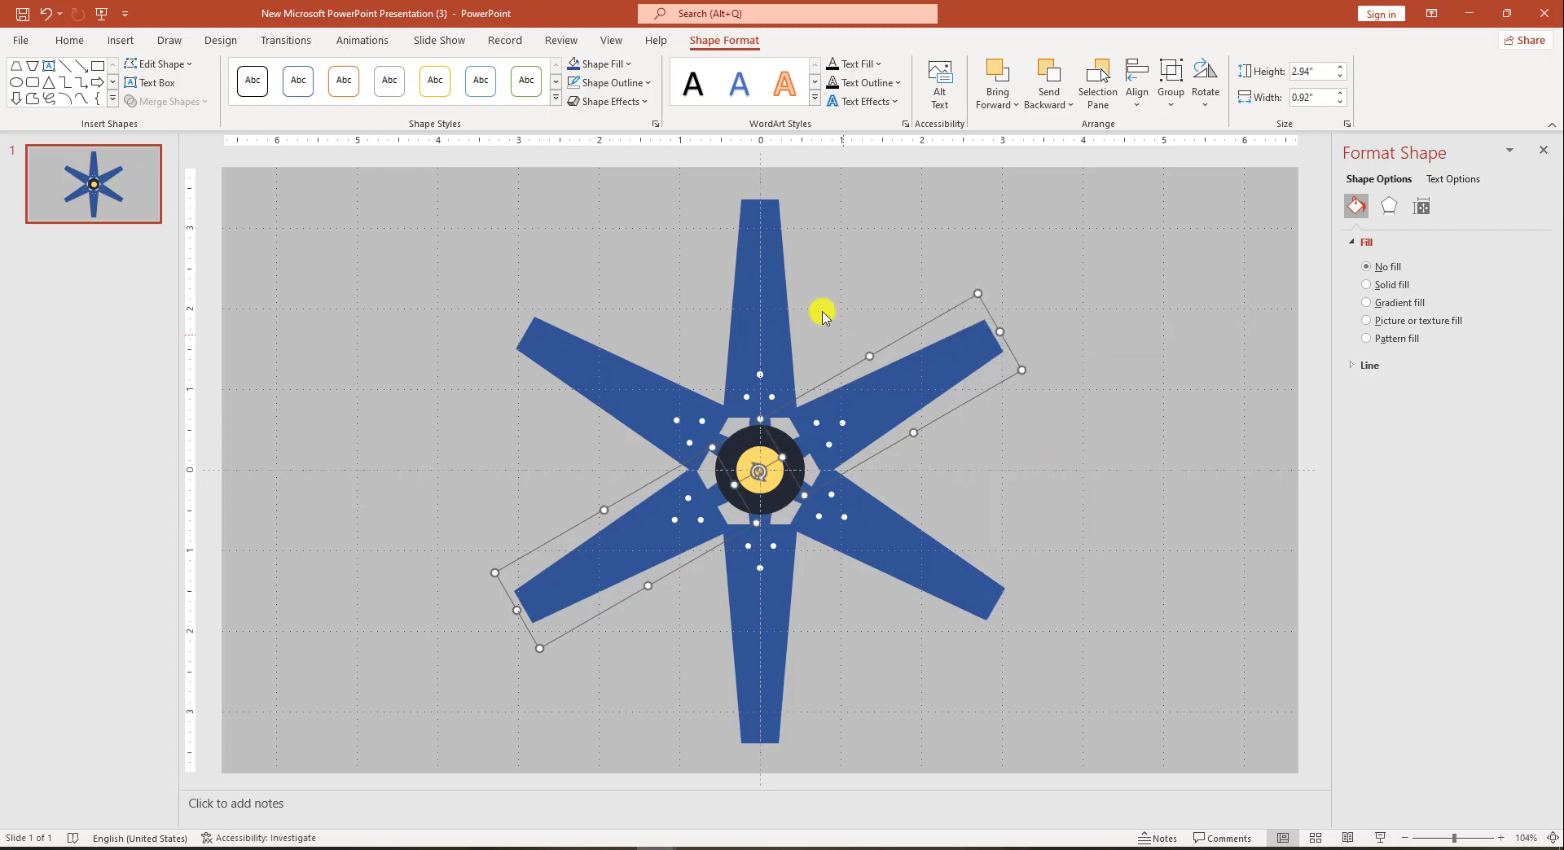
pyautogui.click(769, 253)
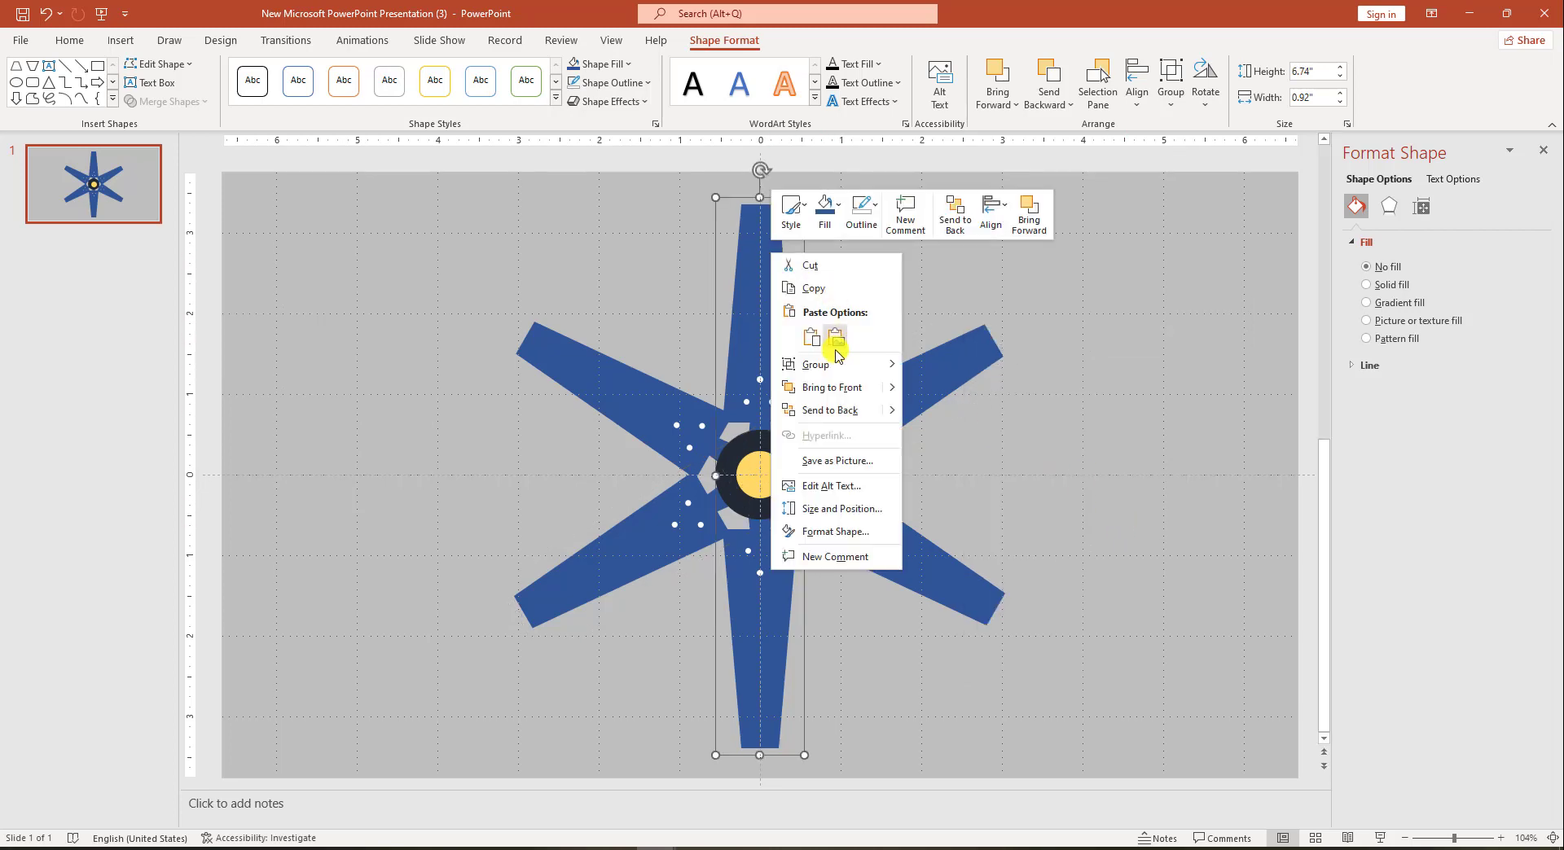
pyautogui.moveTo(831, 364)
pyautogui.click(945, 415)
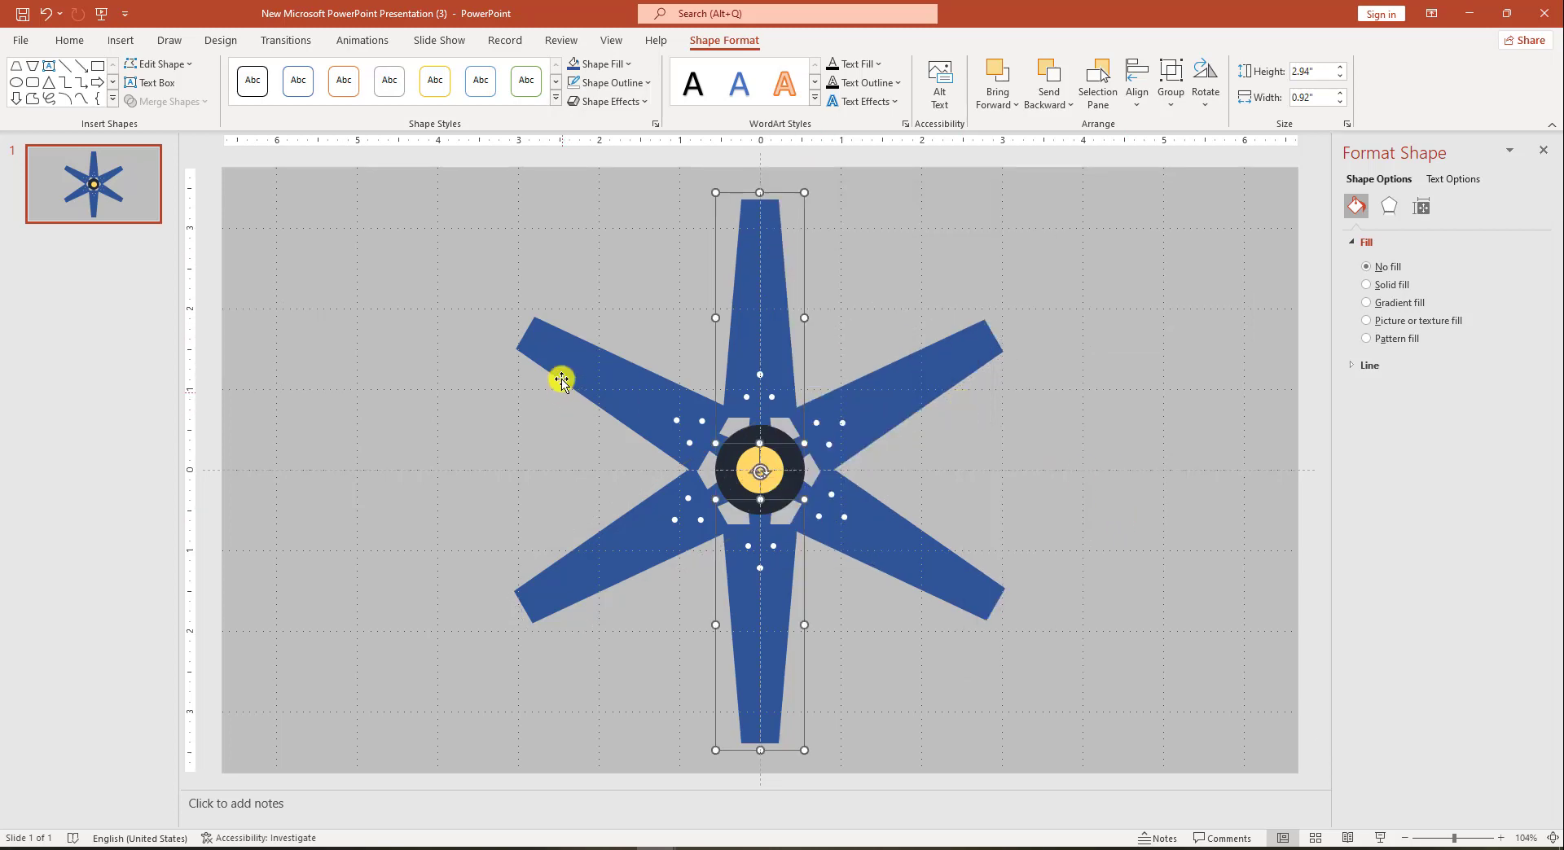
# Step: Remove the fill from the lower, upper-right and upper-left arms so that every second arm is invisible
pyautogui.click(759, 649)
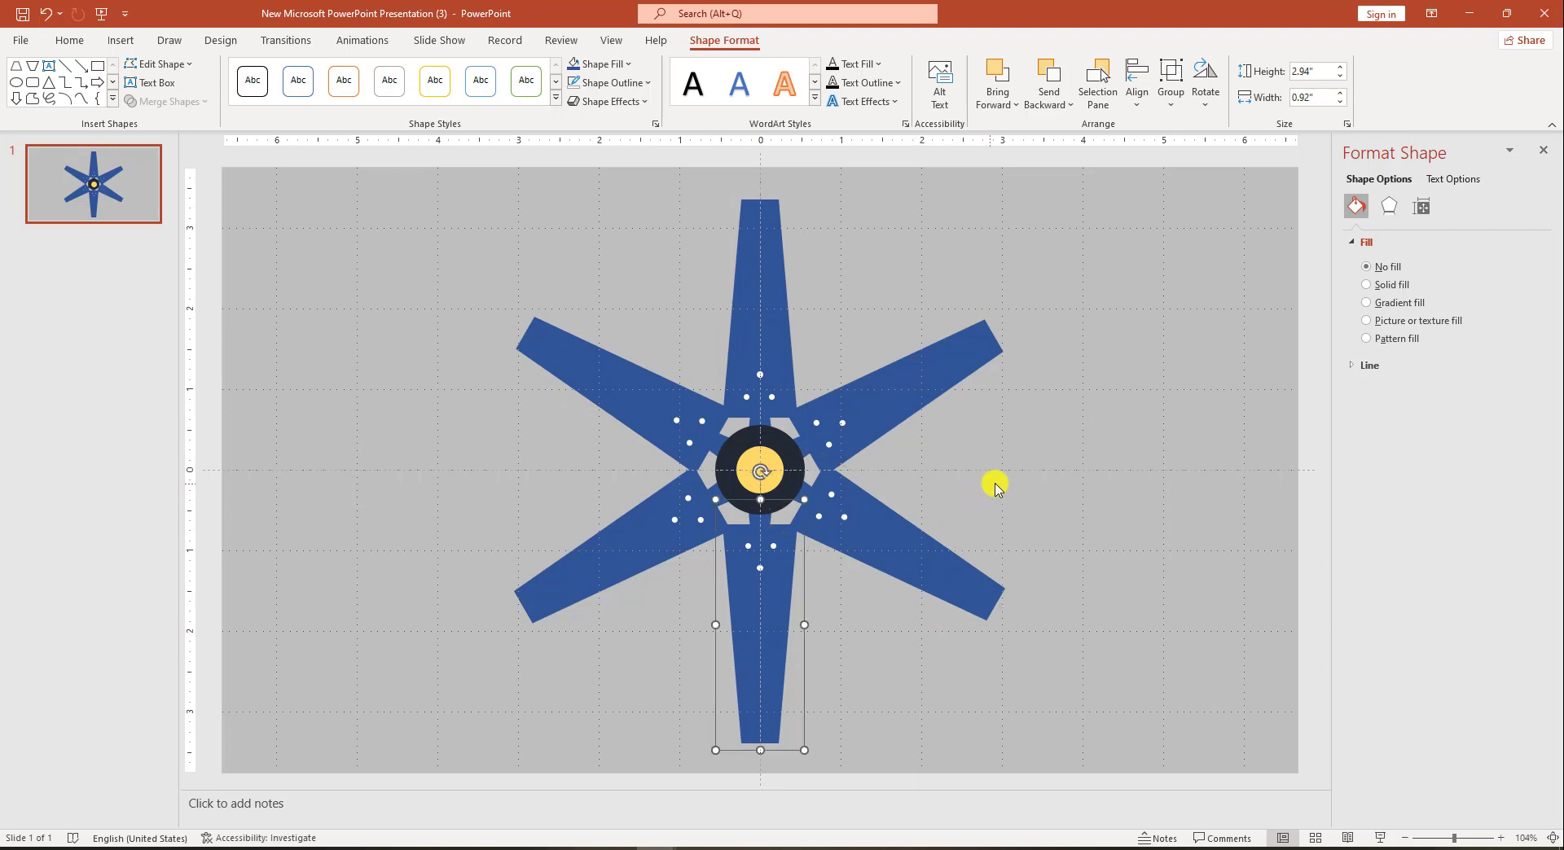
pyautogui.keyDown('shift'); pyautogui.click(943, 359); pyautogui.keyUp('shift')
pyautogui.keyDown('shift'); pyautogui.click(581, 367); pyautogui.keyUp('shift')
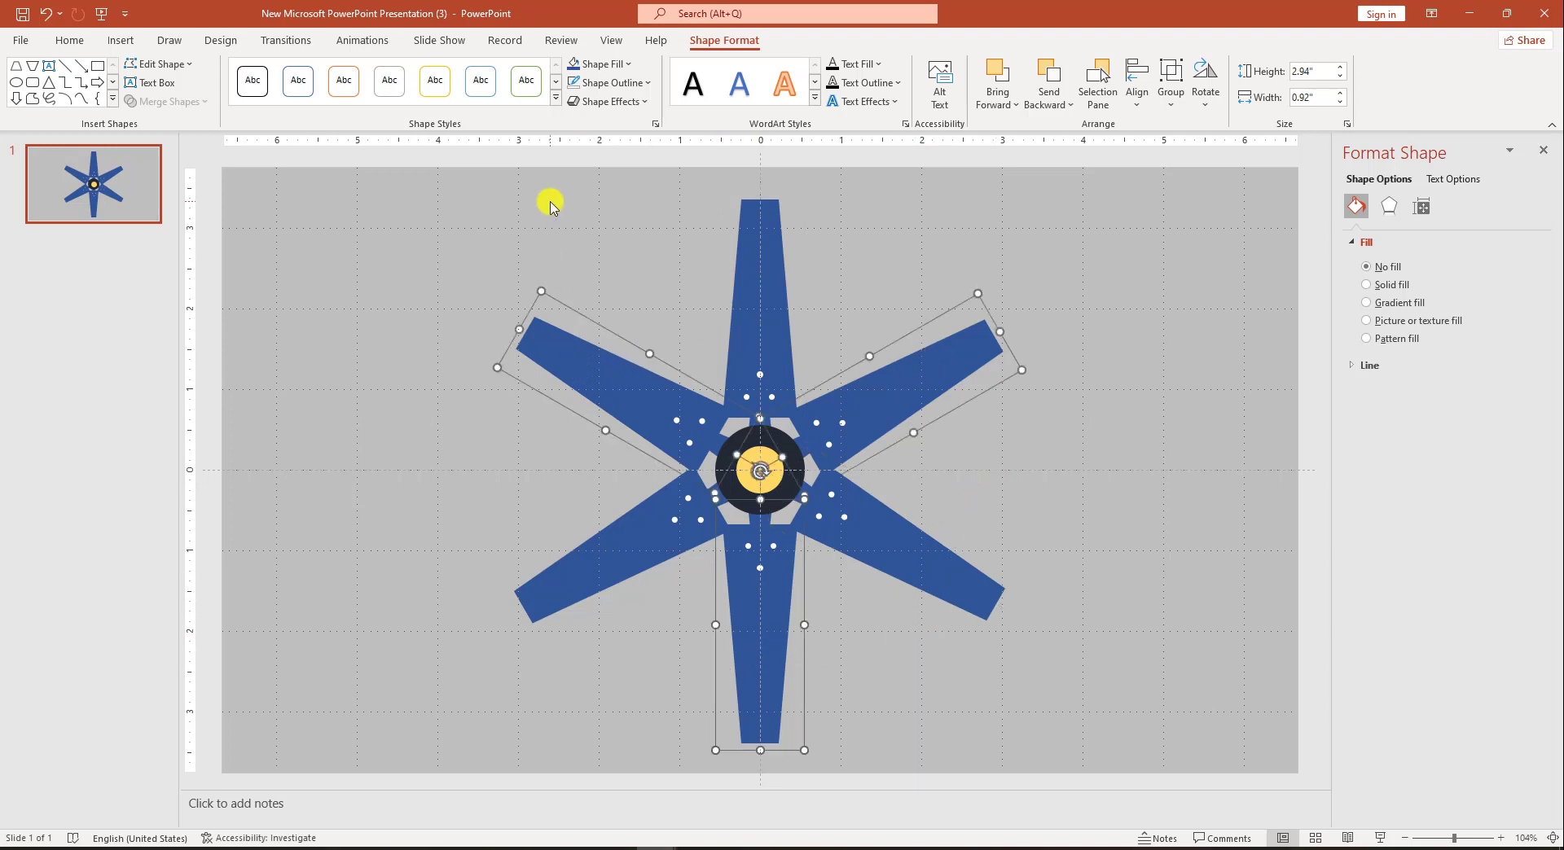
pyautogui.click(624, 64)
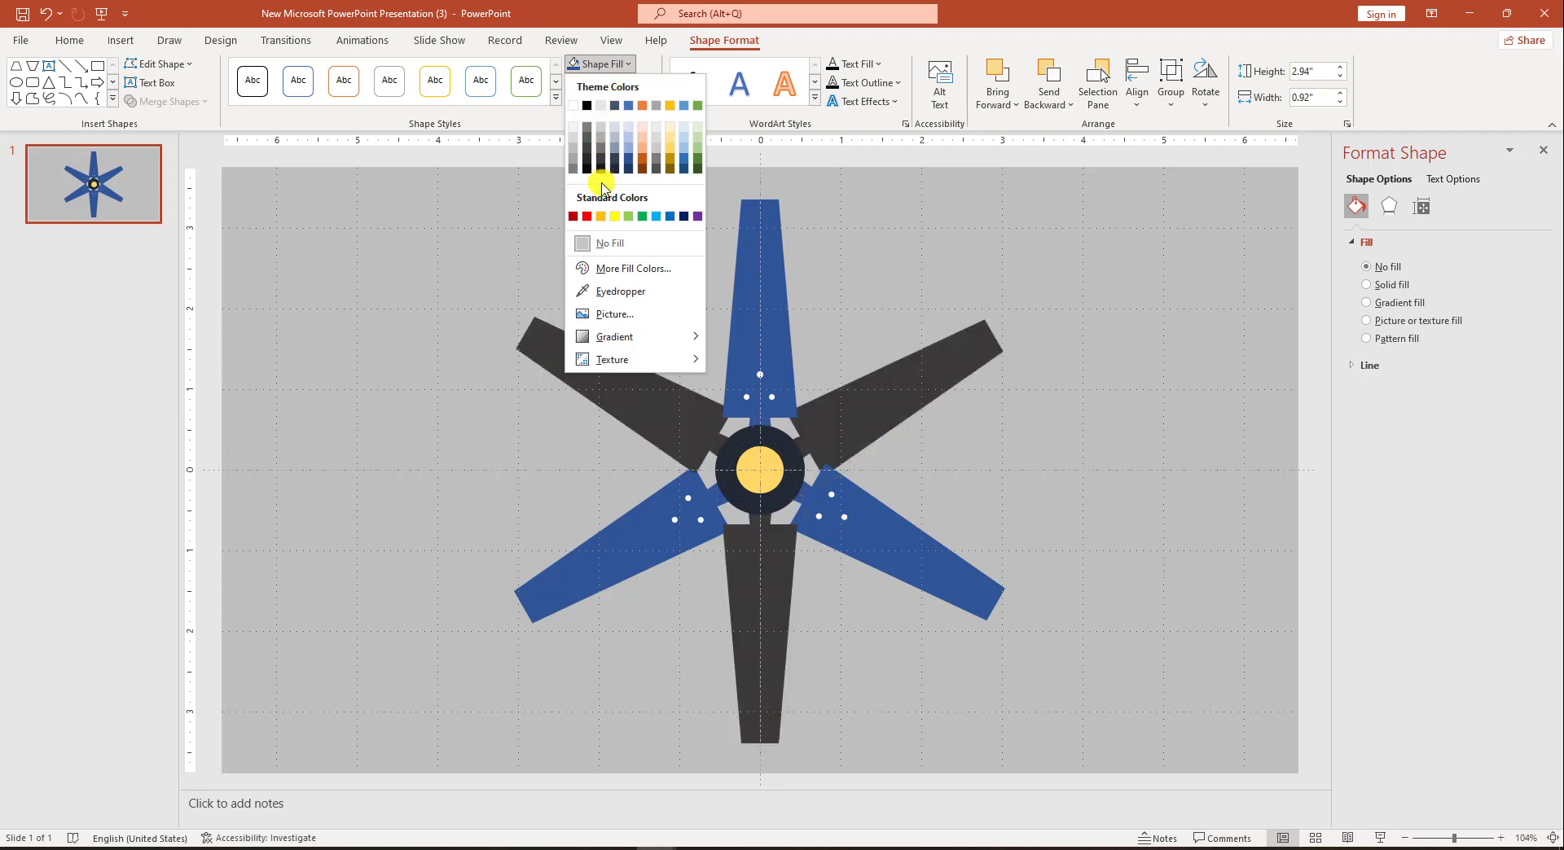
pyautogui.click(606, 243)
# Step: Group all the arms, dots and hub circles on the slide into a single object
pyautogui.click(1038, 493)
pyautogui.hotkey('ctrl', 'a')
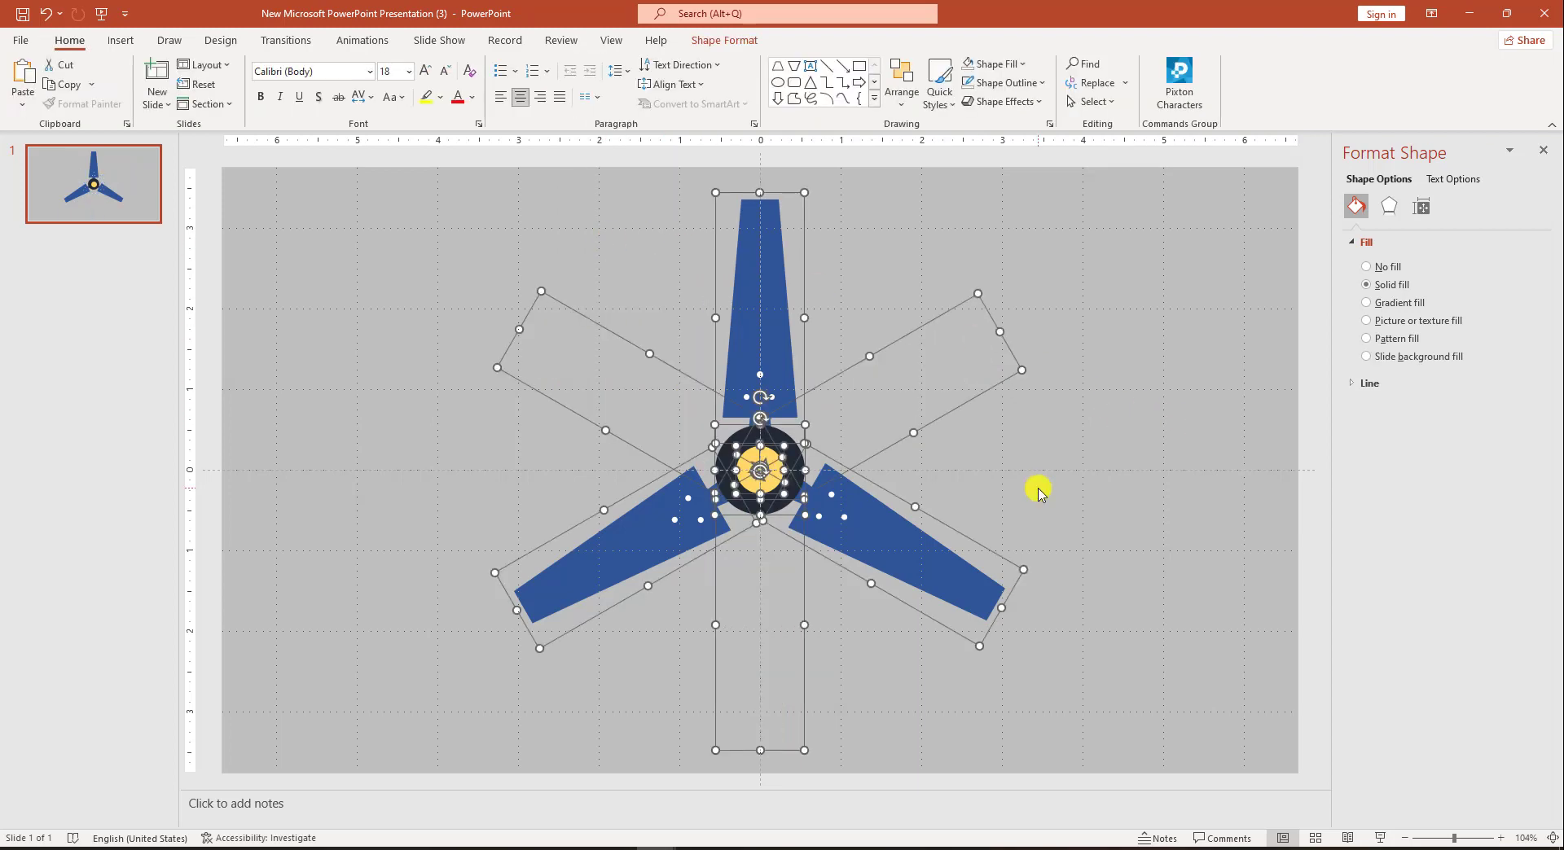
pyautogui.hotkey('ctrl', 'g')
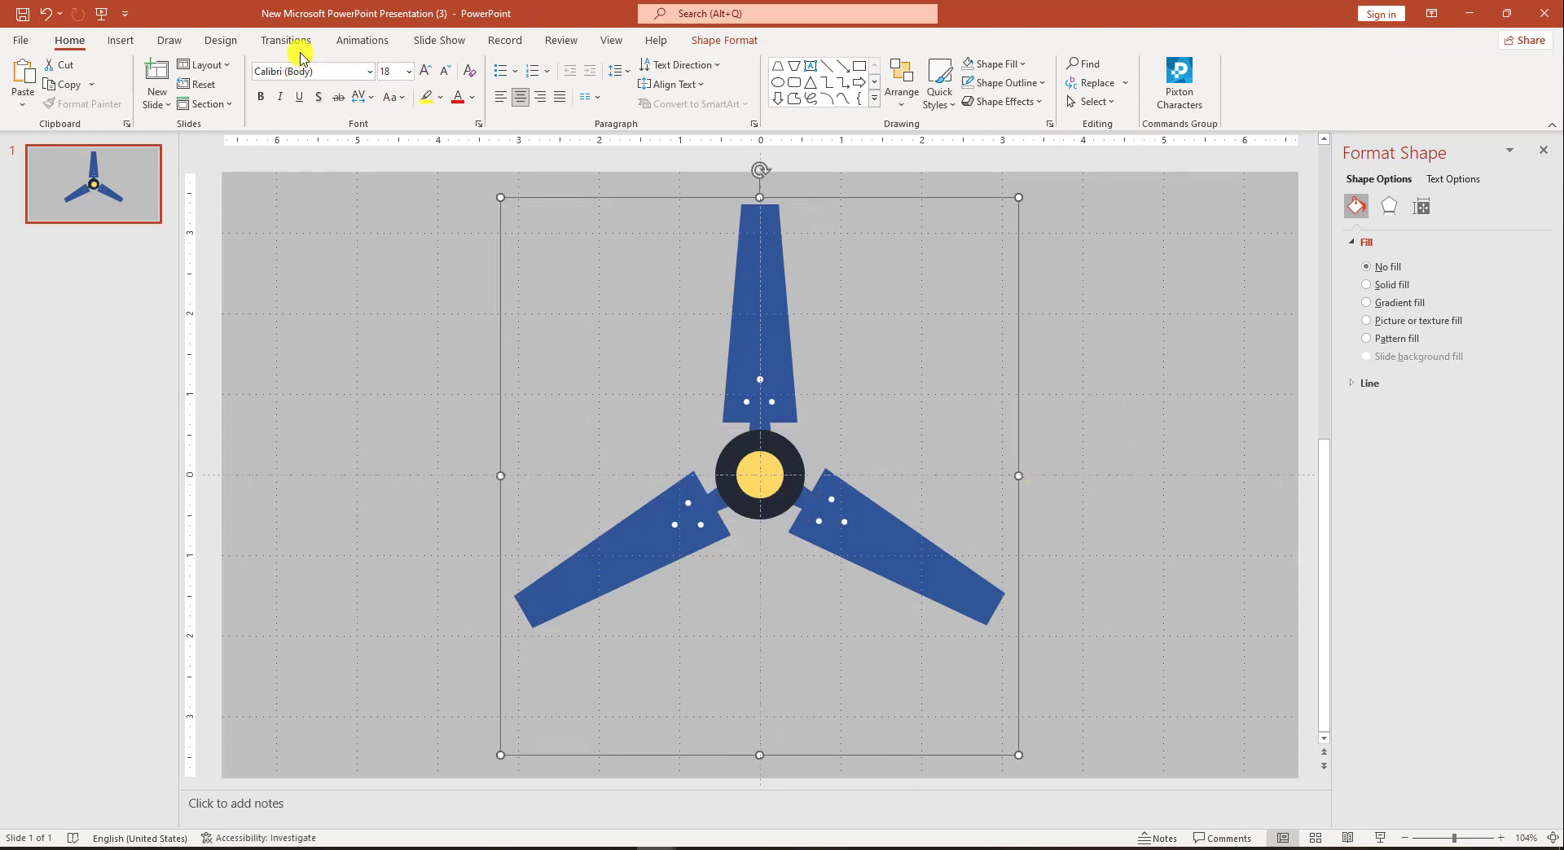
# Step: Add the Spin emphasis animation to the grouped three-bladed fan
pyautogui.click(363, 42)
pyautogui.click(1165, 91)
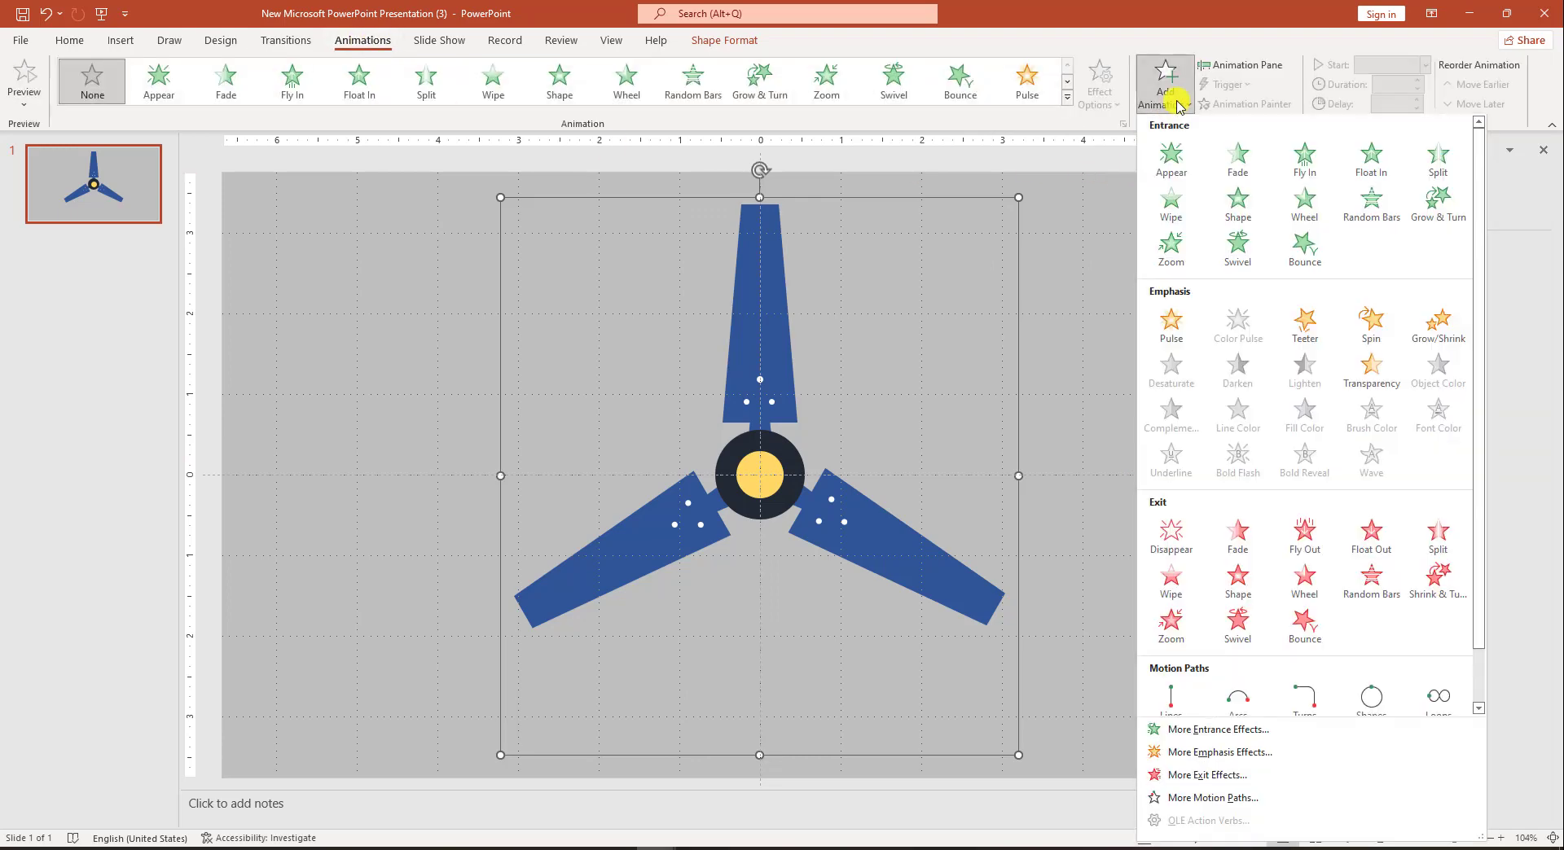
pyautogui.click(1372, 328)
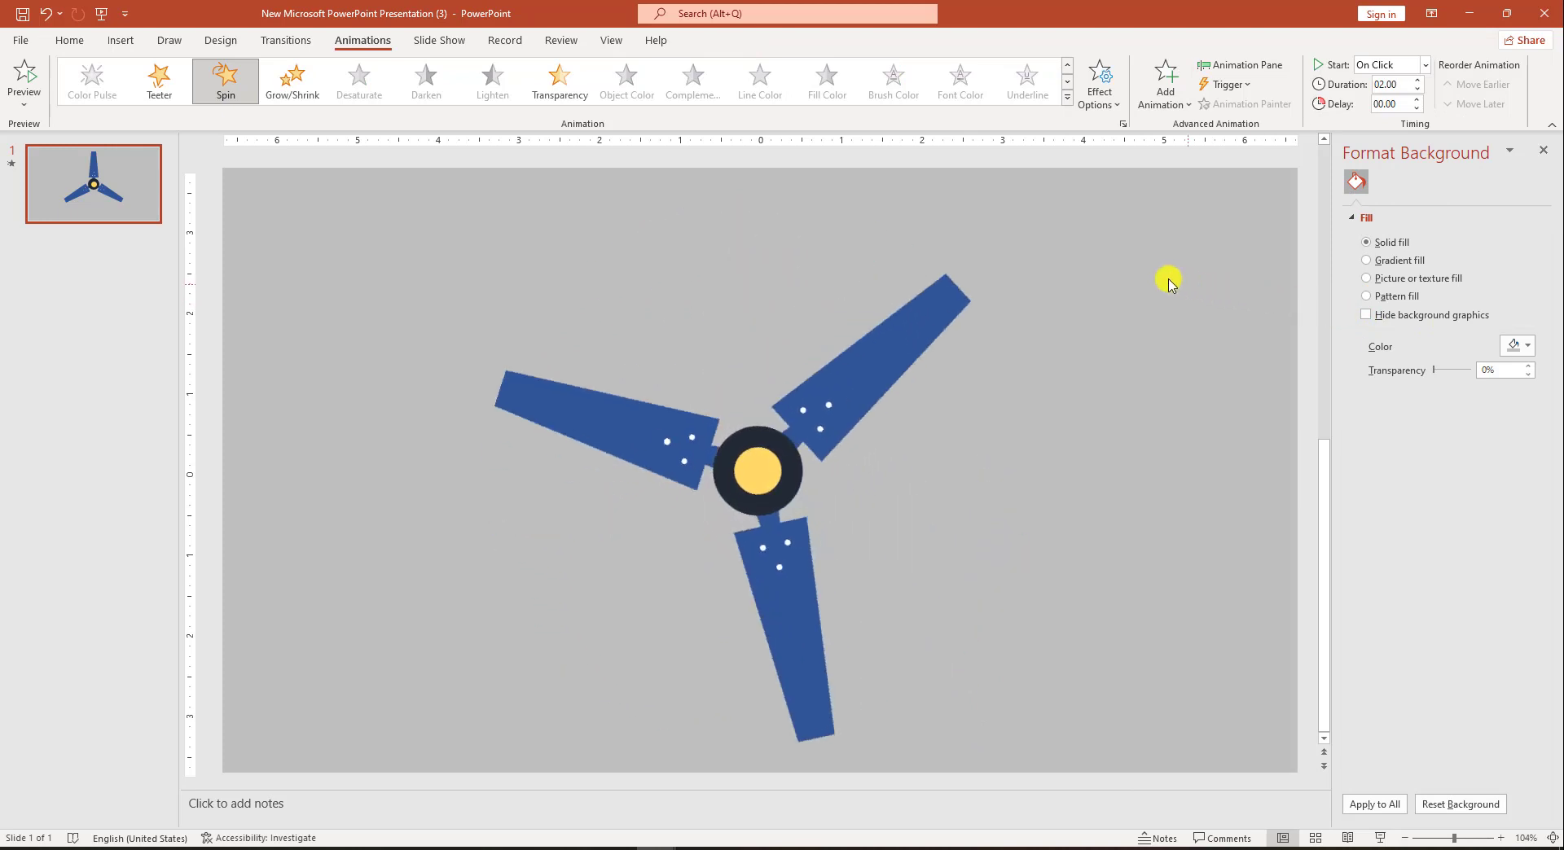
# Step: Set the fan's Spin animation to repeat Until End of Slide
pyautogui.click(1239, 65)
pyautogui.rightClick(1434, 205)
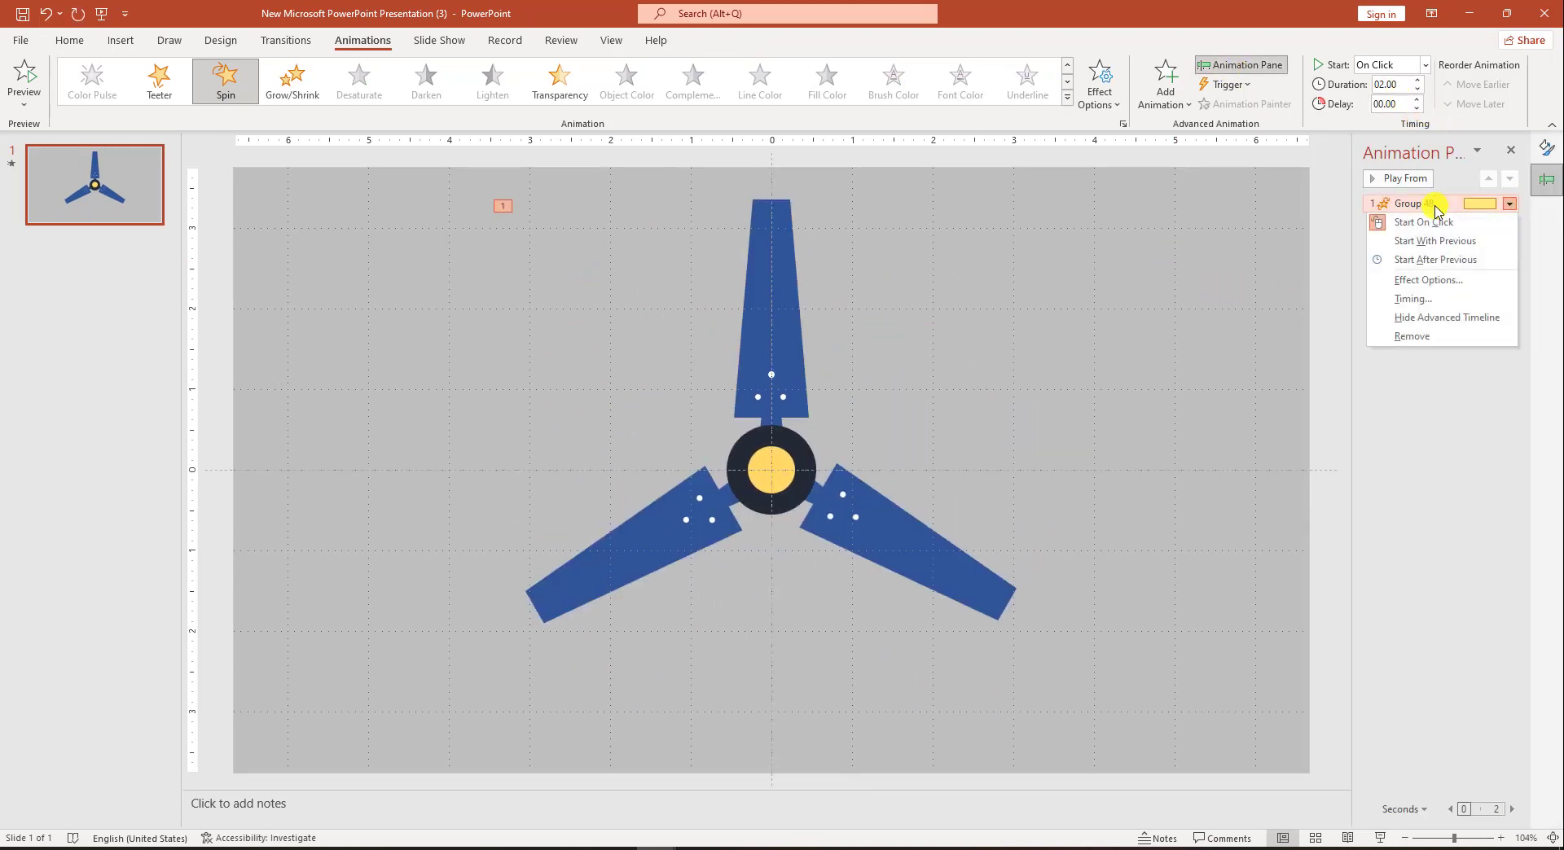
pyautogui.click(1388, 293)
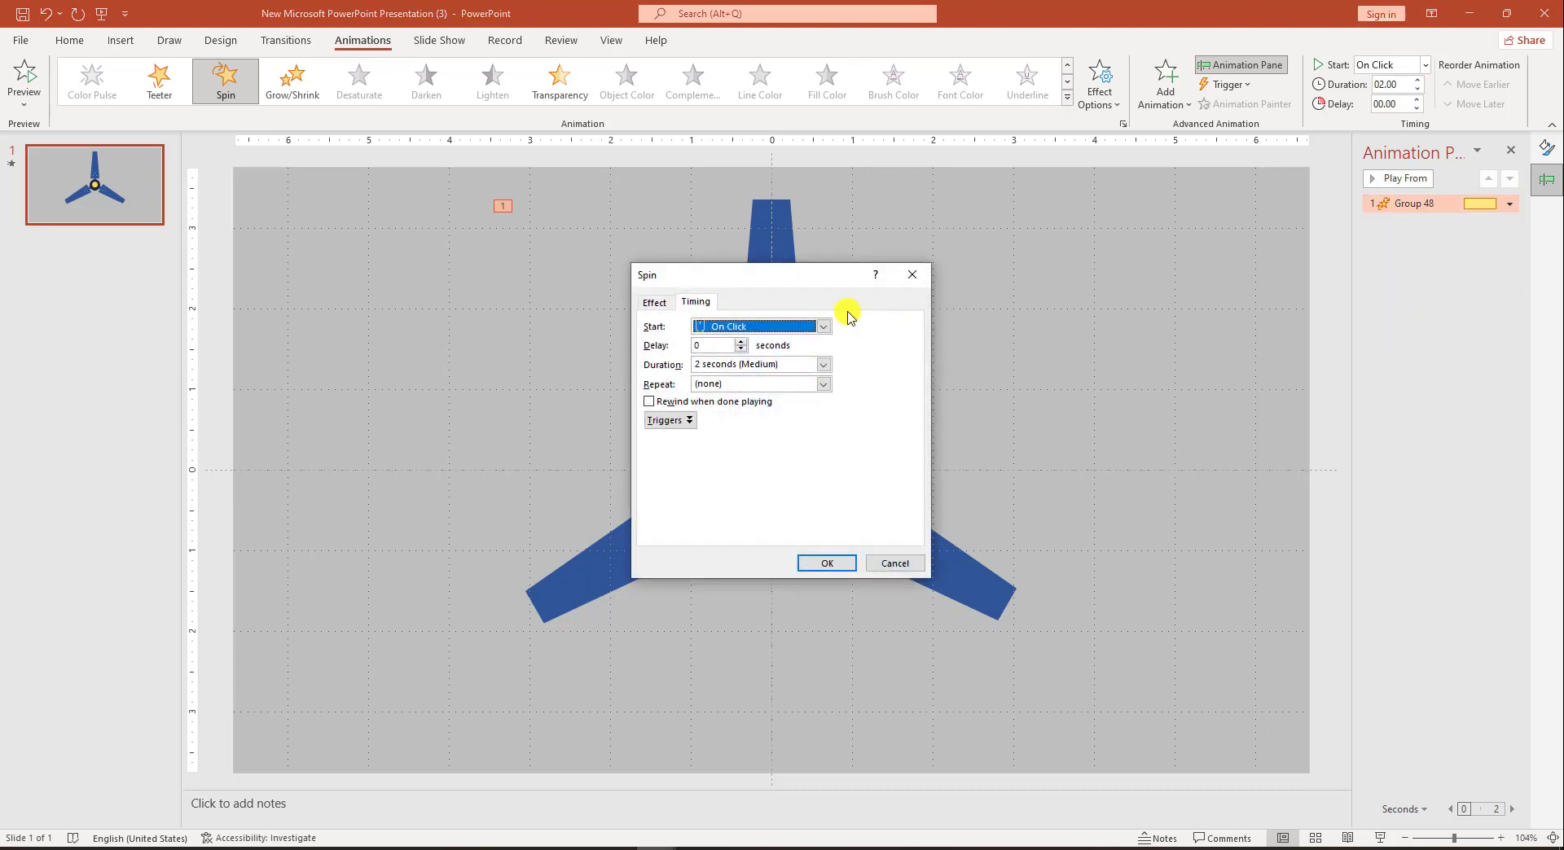
pyautogui.click(819, 385)
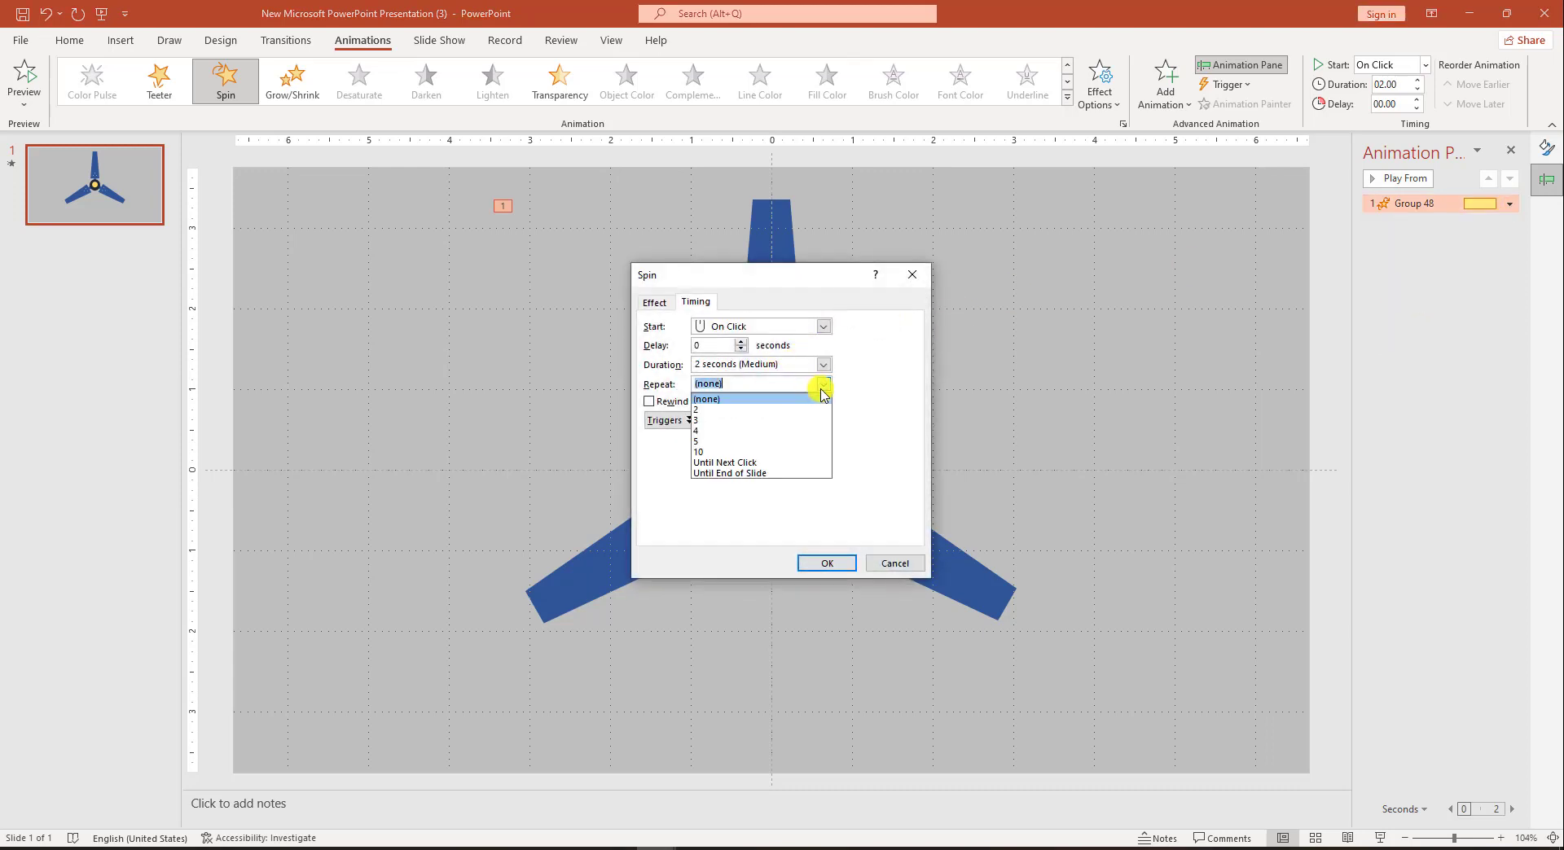
pyautogui.click(746, 474)
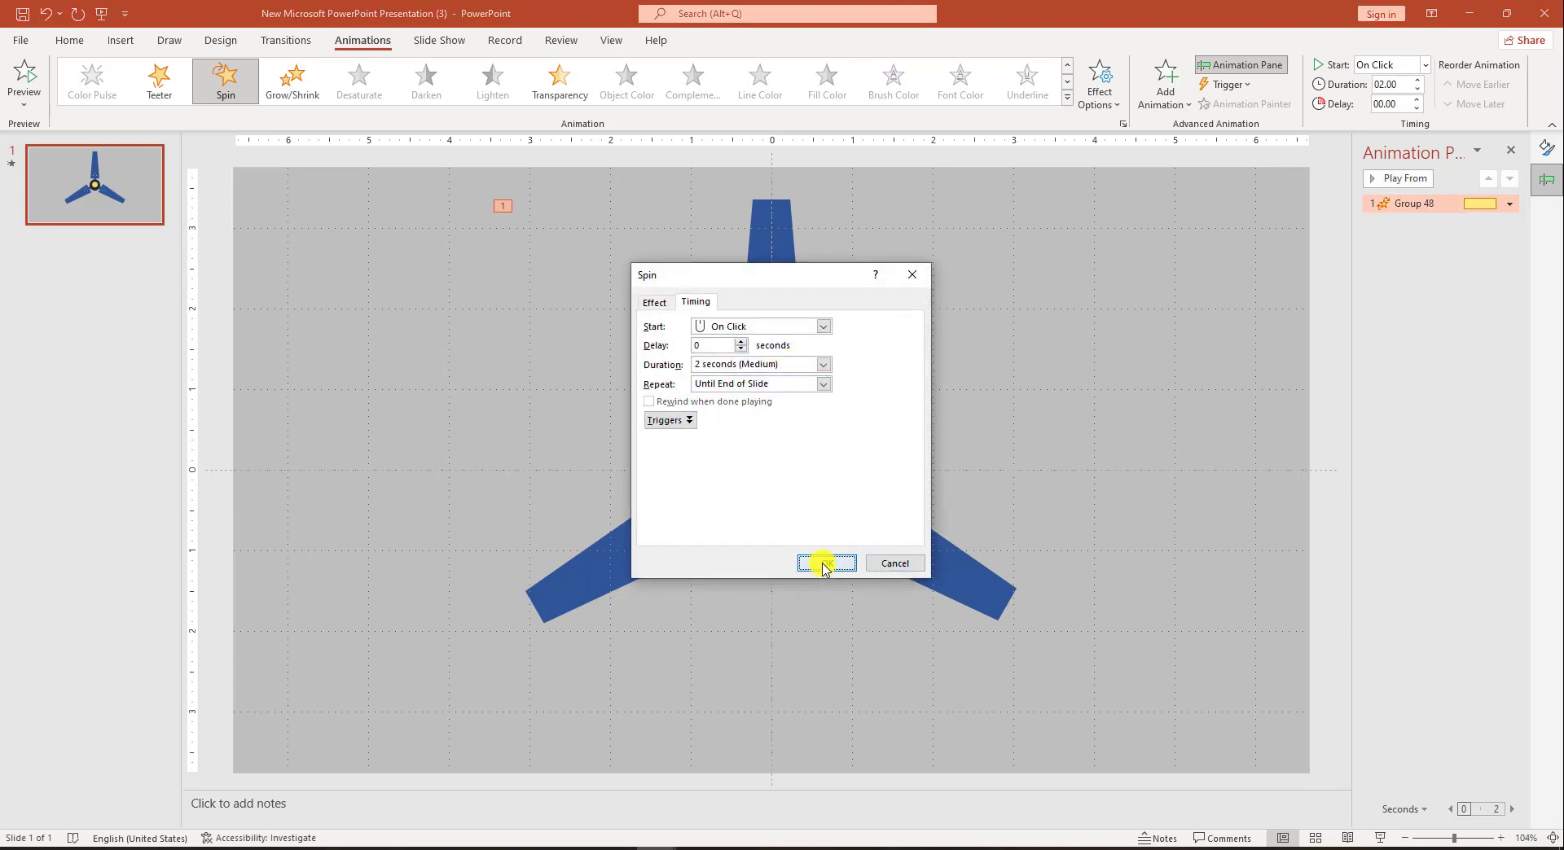
pyautogui.click(825, 563)
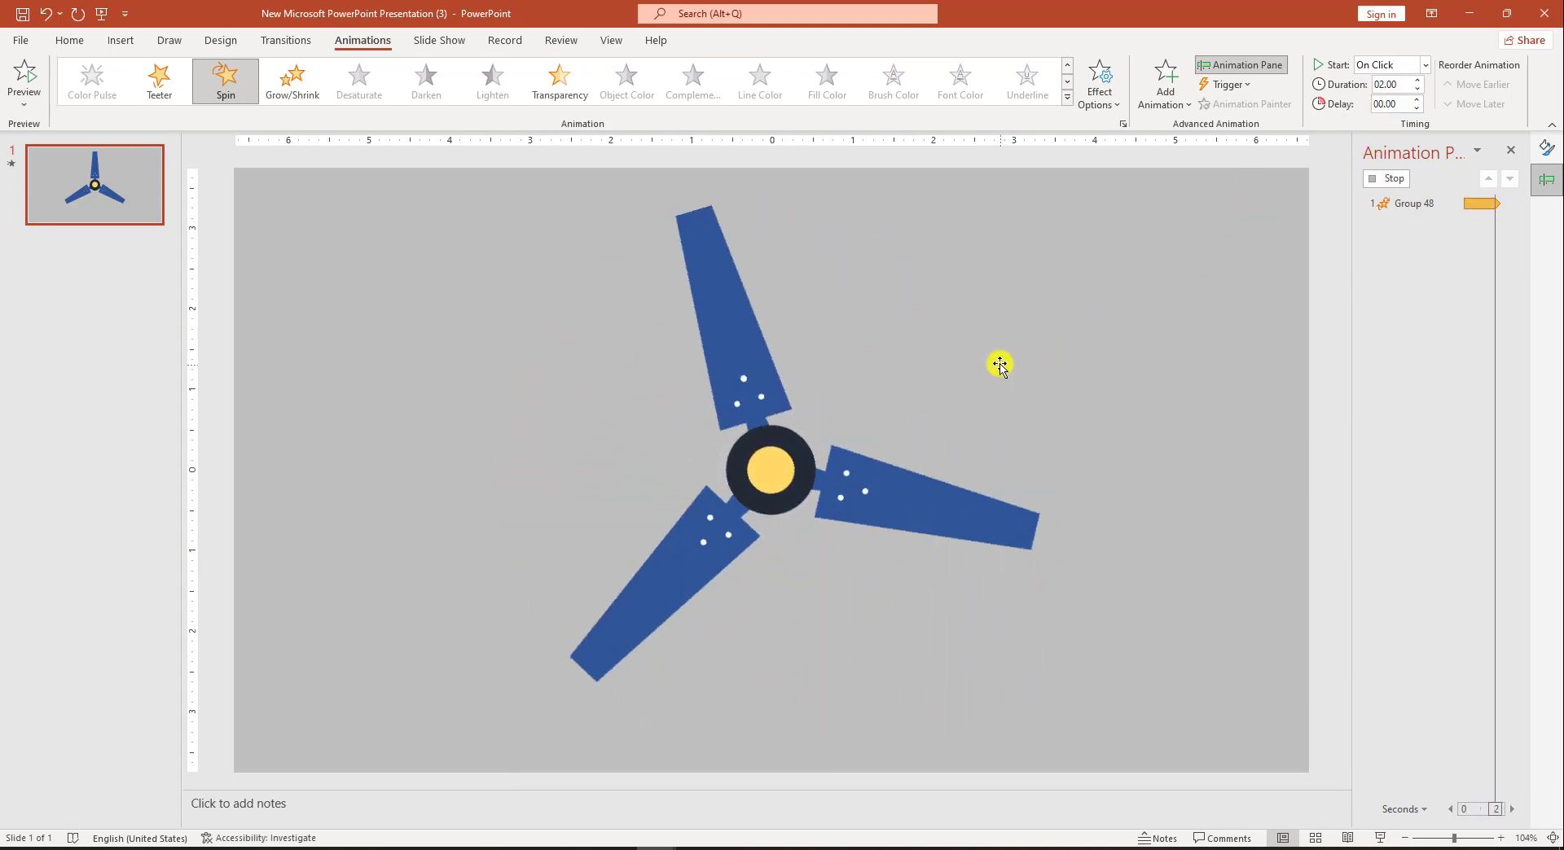
# Step: Hide the ruler, gridlines and guides and start the slide show to present the fan
pyautogui.click(607, 38)
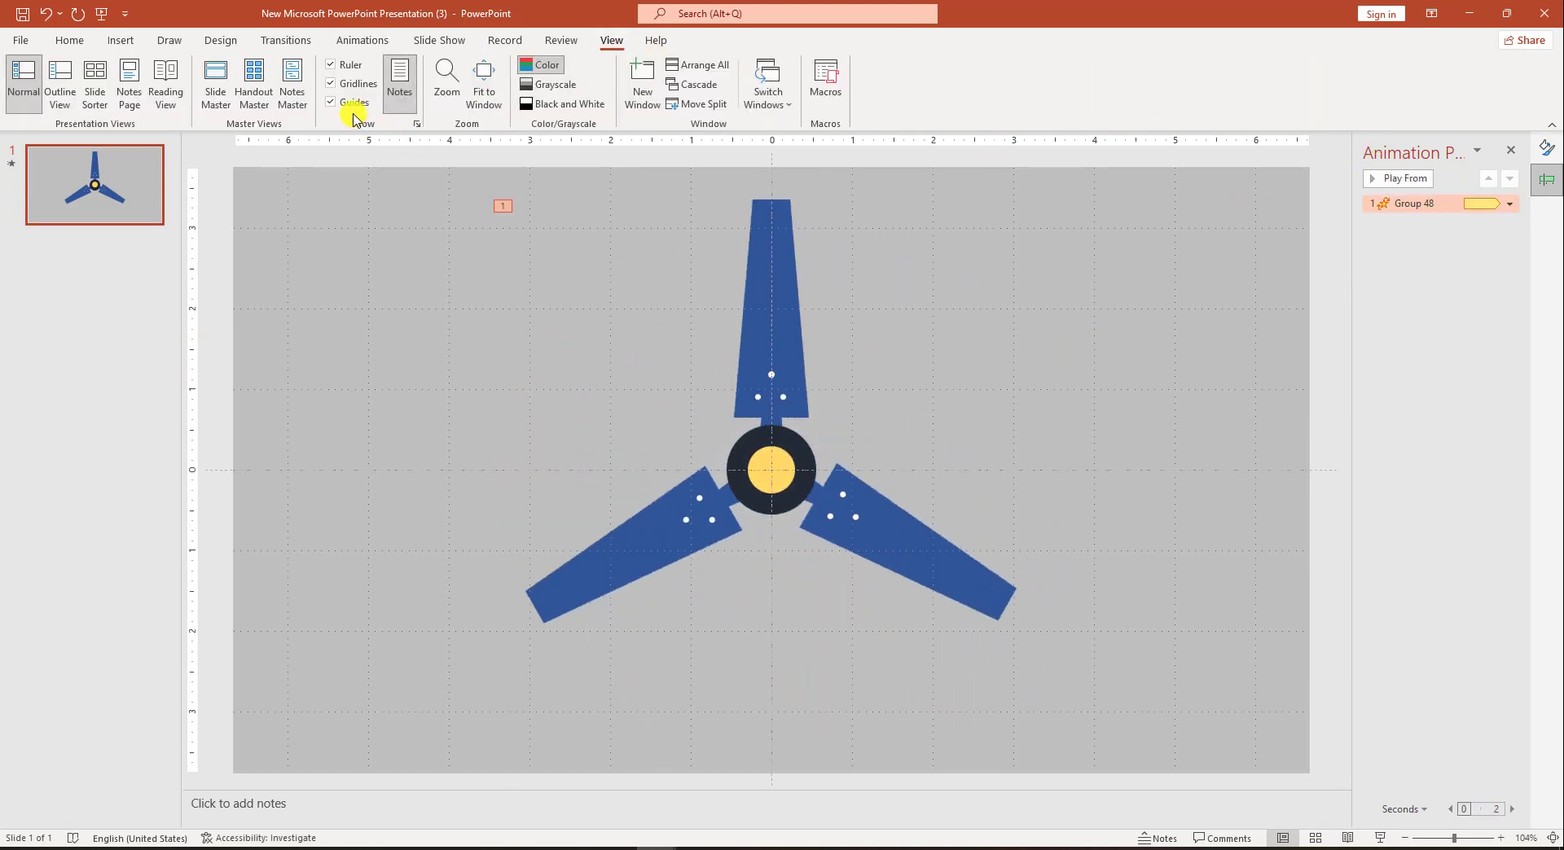
pyautogui.click(330, 65)
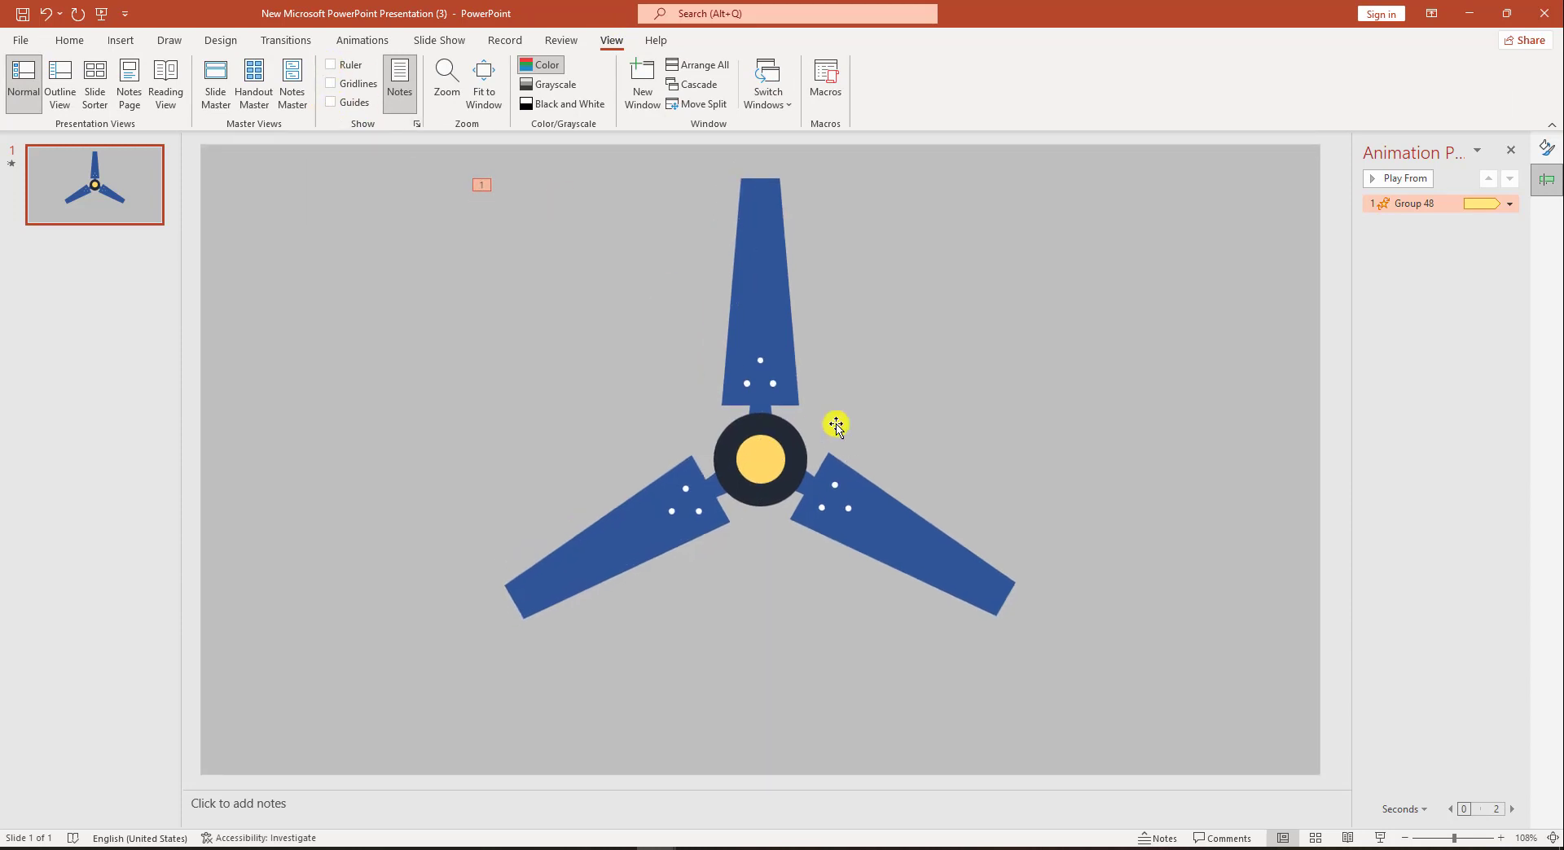
pyautogui.click(1379, 838)
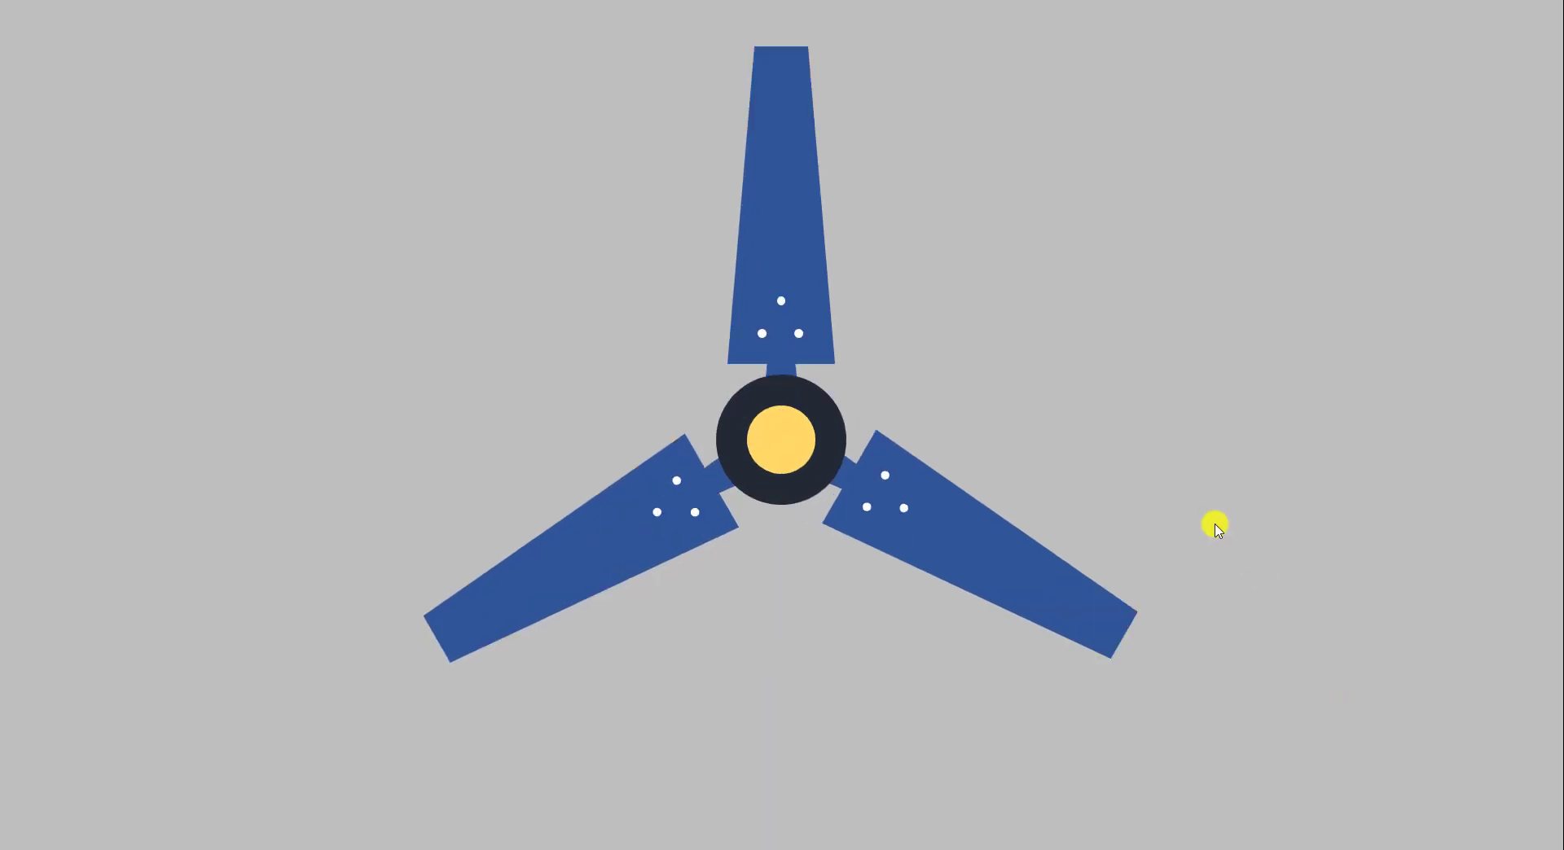